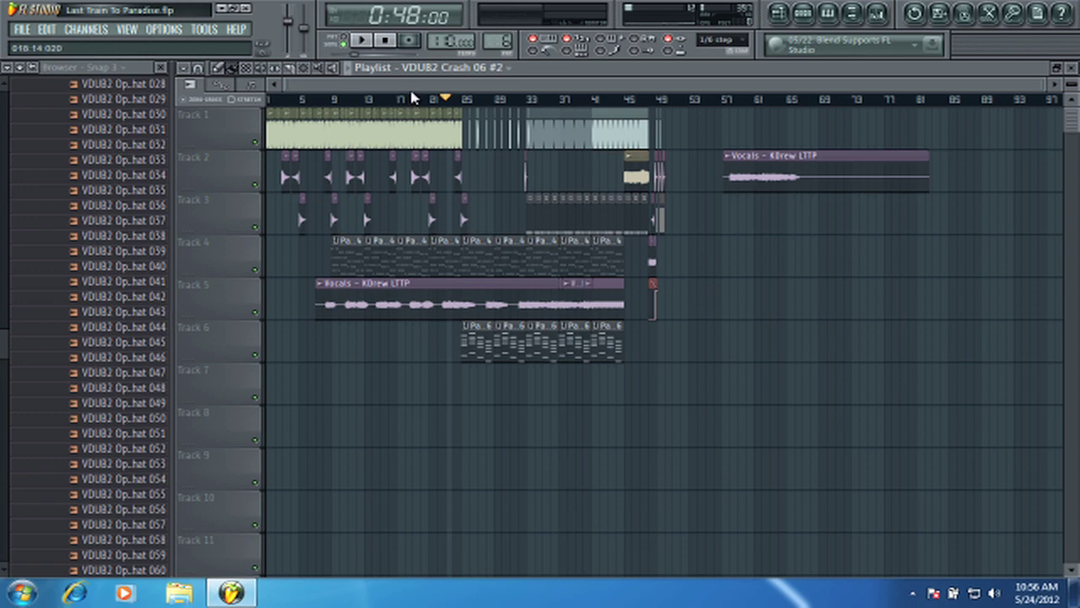
Step: Examine the playlist arrangement around bar 25, where the drum loop ends and the Pattern 6 clips begin
{"action": "scroll", "coordinate": [481, 108], "scroll_direction": "up", "scroll_amount": 4}
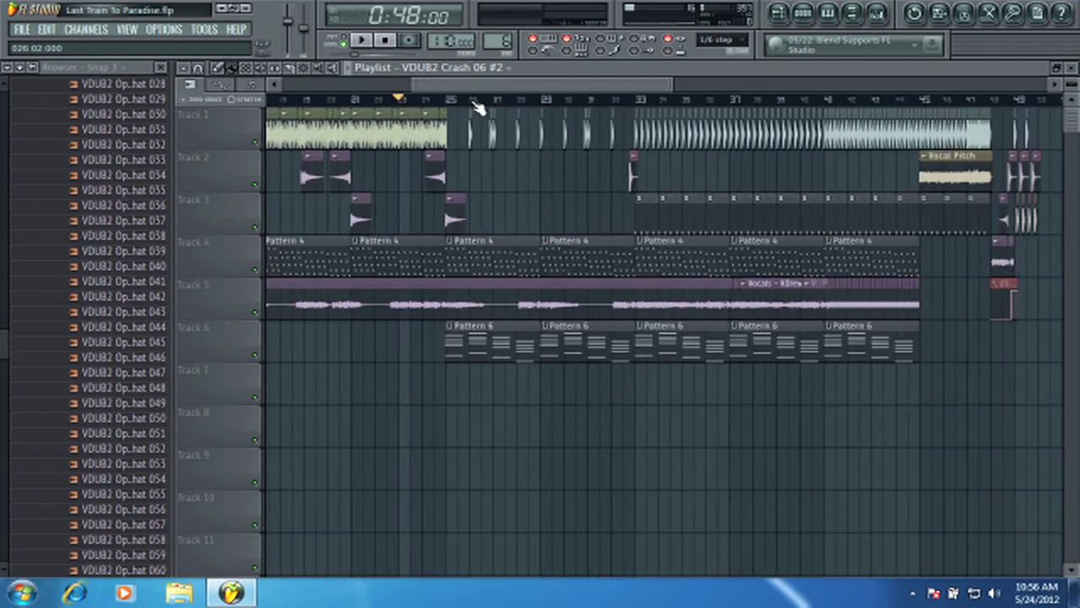
{"action": "scroll", "coordinate": [448, 94], "scroll_direction": "up", "scroll_amount": 4}
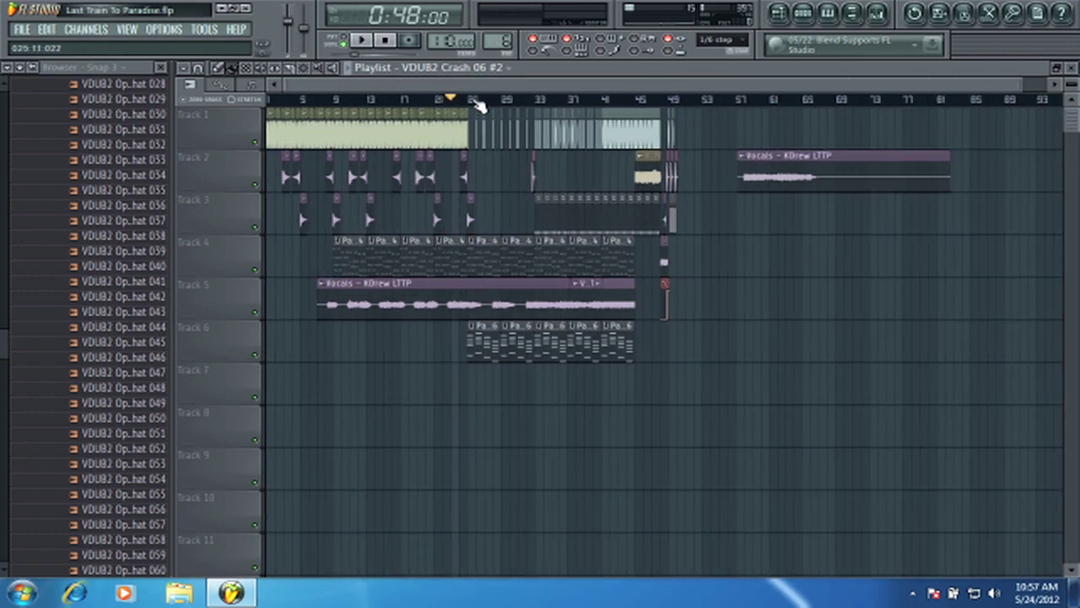
{"action": "scroll", "coordinate": [485, 103], "scroll_direction": "up", "scroll_amount": 5}
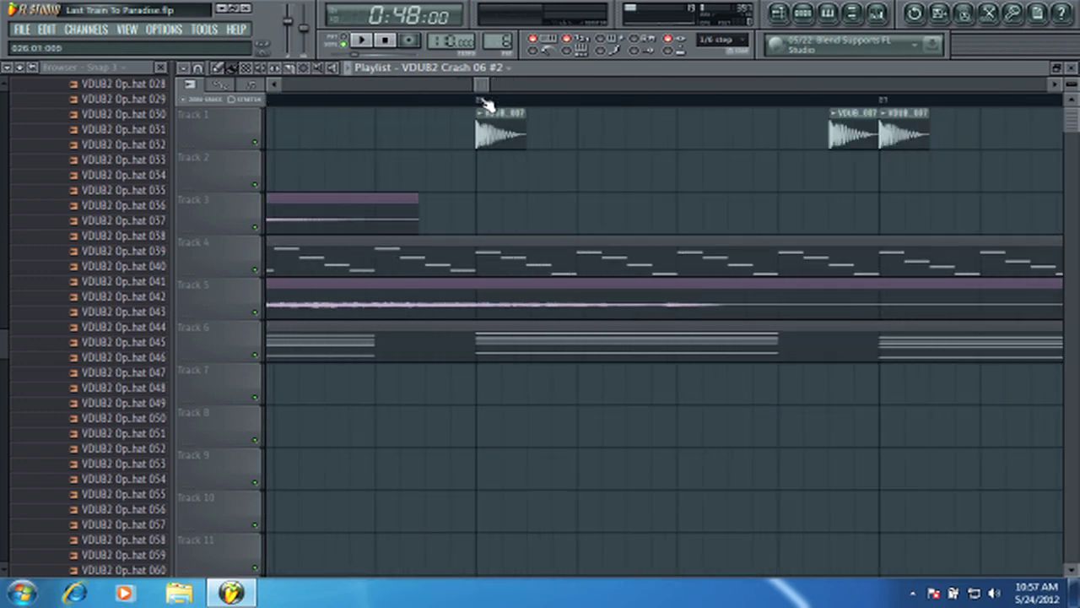
{"action": "scroll", "coordinate": [485, 103], "scroll_direction": "down", "scroll_amount": 8}
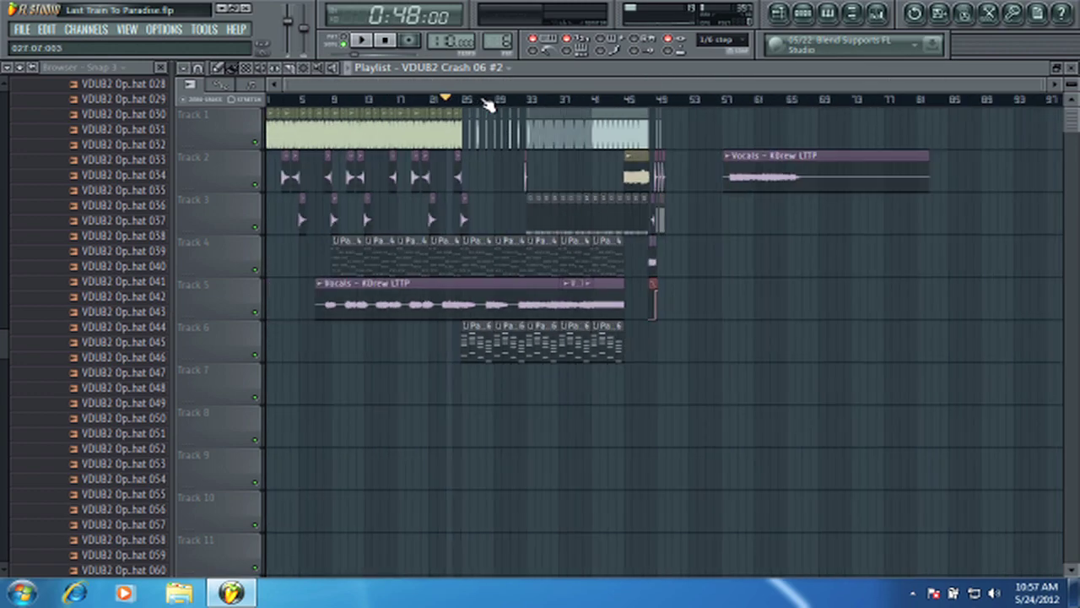
{"action": "scroll", "coordinate": [473, 104], "scroll_direction": "up", "scroll_amount": 4}
{"action": "scroll", "coordinate": [472, 105], "scroll_direction": "down", "scroll_amount": 8}
{"action": "scroll", "coordinate": [484, 104], "scroll_direction": "up", "scroll_amount": 8}
{"action": "scroll", "coordinate": [481, 104], "scroll_direction": "down", "scroll_amount": 3}
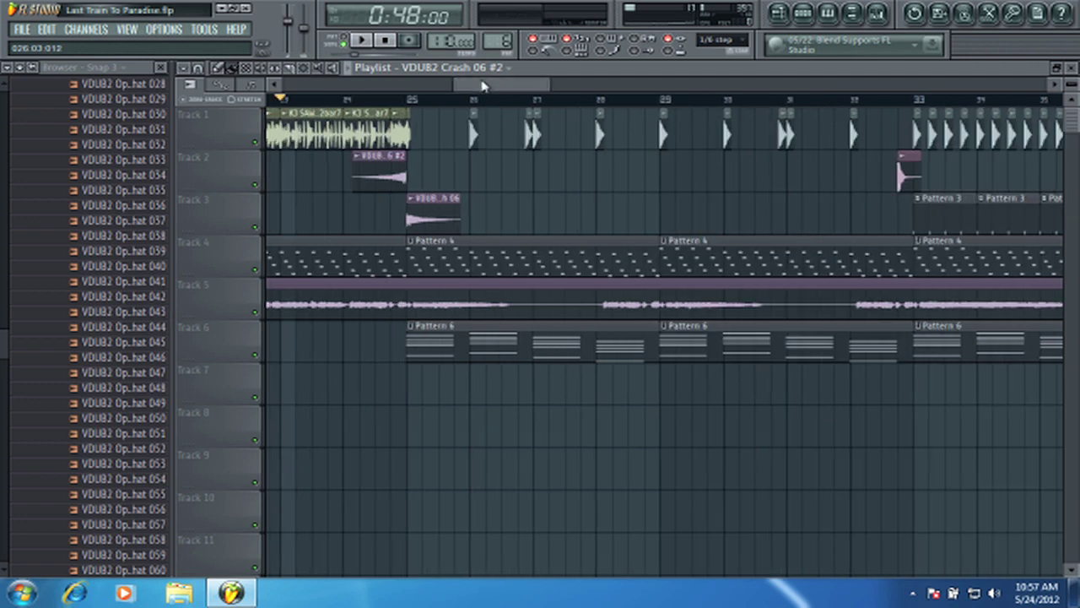
{"action": "mouse_move", "coordinate": [482, 86]}
{"action": "left_mouse_down"}
{"action": "mouse_move", "coordinate": [532, 89]}
{"action": "mouse_move", "coordinate": [472, 102]}
{"action": "left_mouse_up"}
{"action": "scroll", "coordinate": [470, 102], "scroll_direction": "up", "scroll_amount": 3}
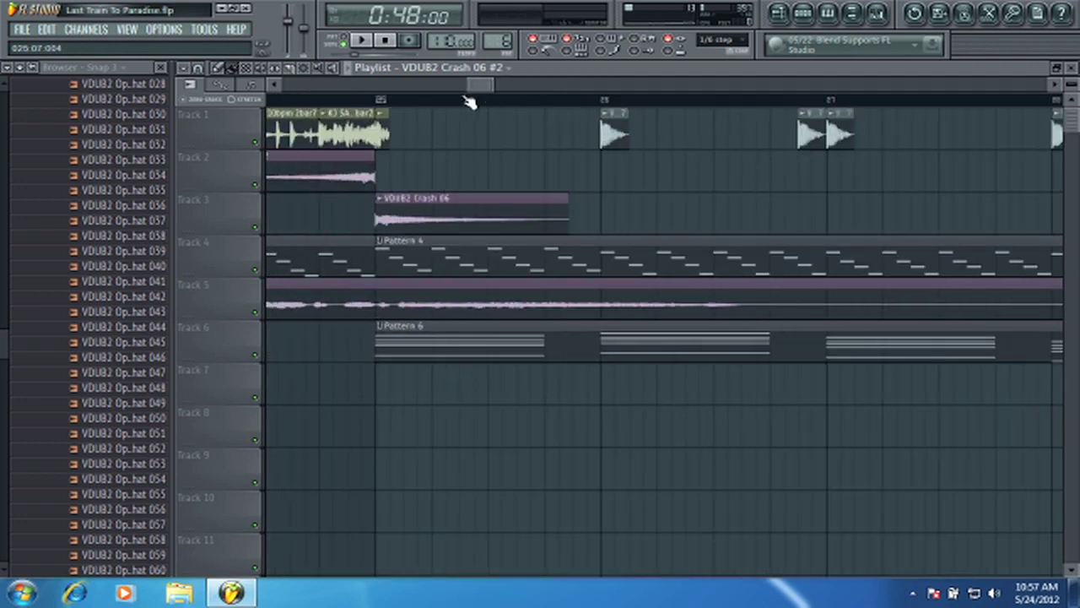
{"action": "scroll", "coordinate": [470, 102], "scroll_direction": "down", "scroll_amount": 3}
{"action": "scroll", "coordinate": [498, 105], "scroll_direction": "down", "scroll_amount": 4}
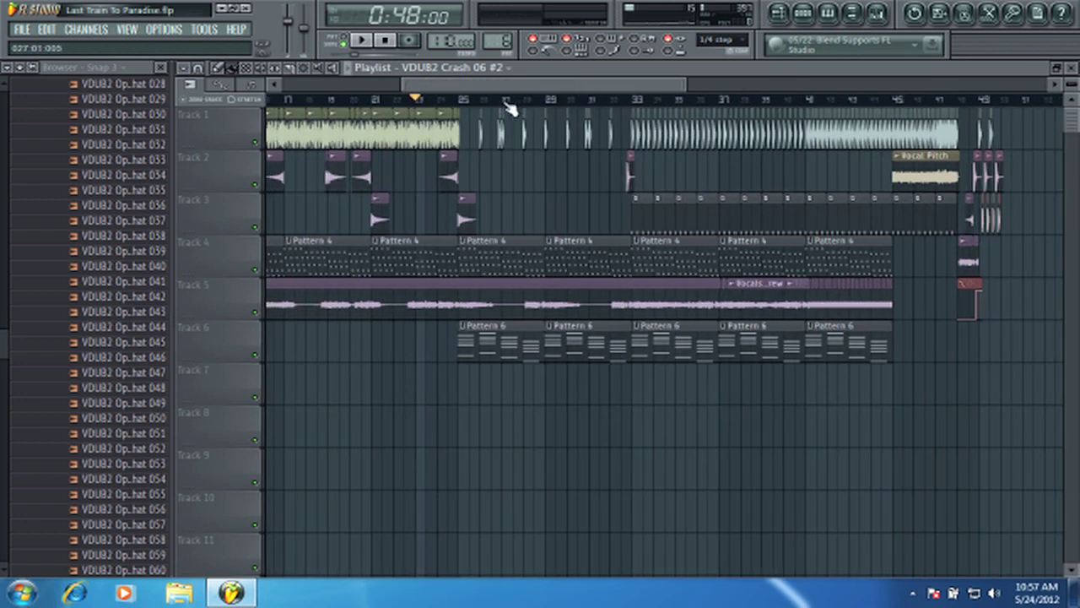
{"action": "scroll", "coordinate": [510, 108], "scroll_direction": "up", "scroll_amount": 3}
{"action": "left_click_drag", "start_coordinate": [487, 86], "coordinate": [475, 87]}
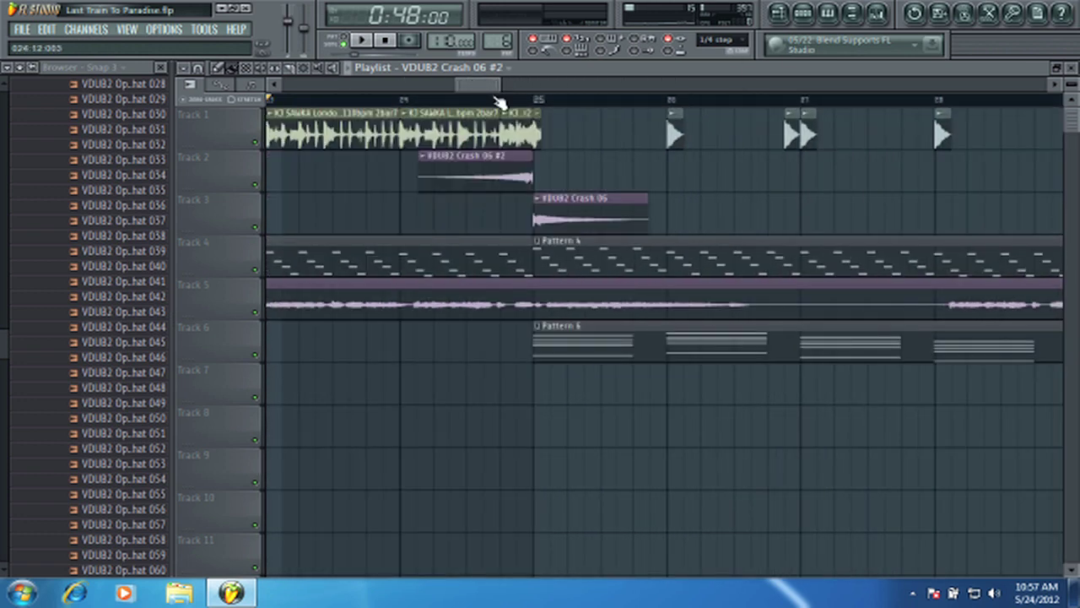
{"action": "scroll", "coordinate": [413, 103], "scroll_direction": "down", "scroll_amount": 3}
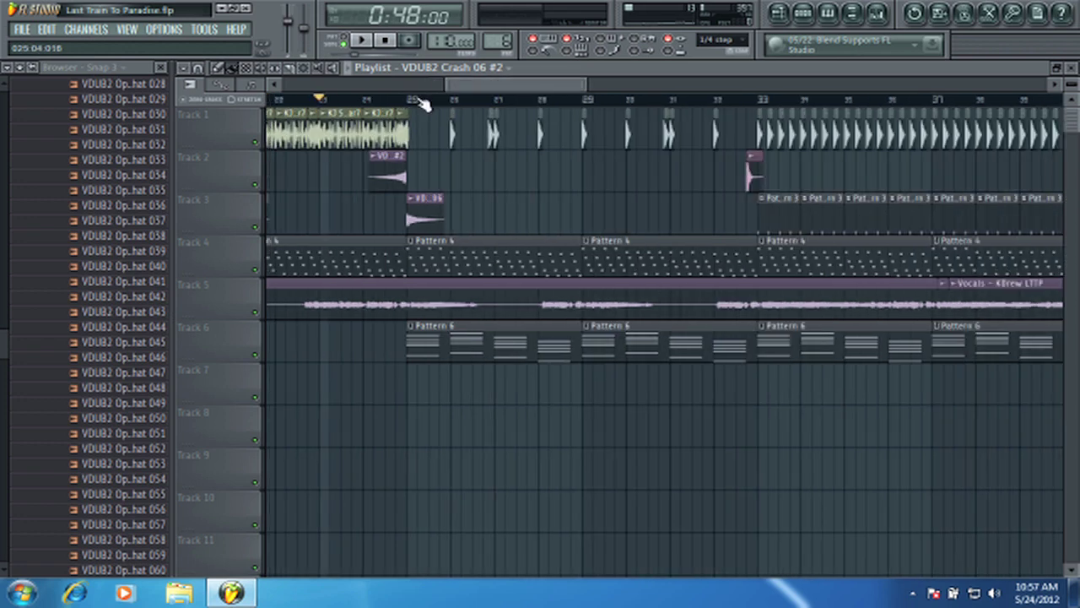
{"action": "scroll", "coordinate": [422, 103], "scroll_direction": "down", "scroll_amount": 3}
{"action": "left_click_drag", "start_coordinate": [557, 85], "coordinate": [244, 121]}
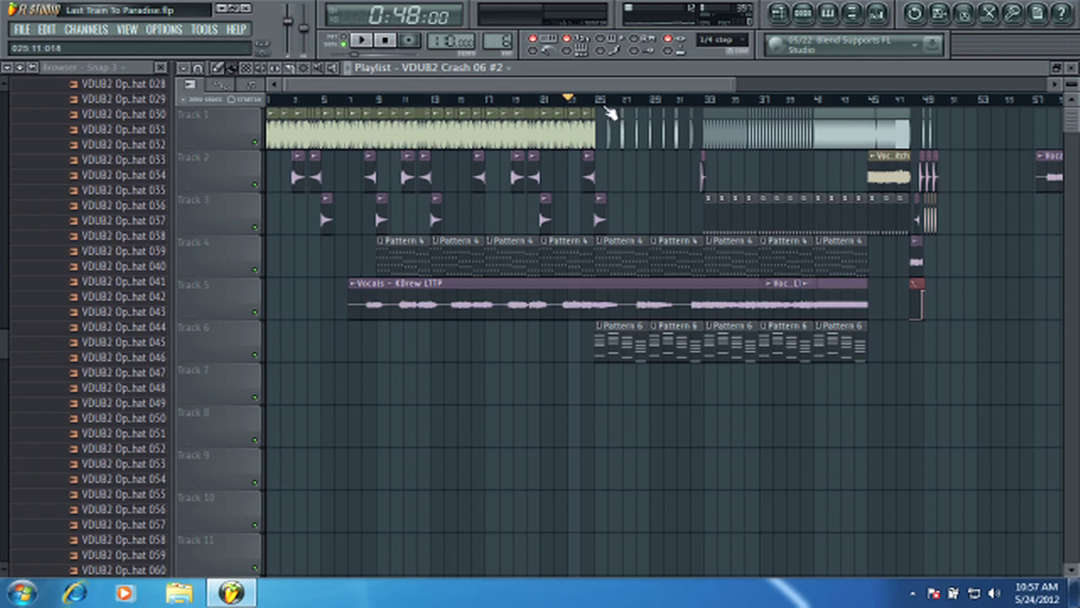
{"action": "scroll", "coordinate": [608, 108], "scroll_direction": "up", "scroll_amount": 3}
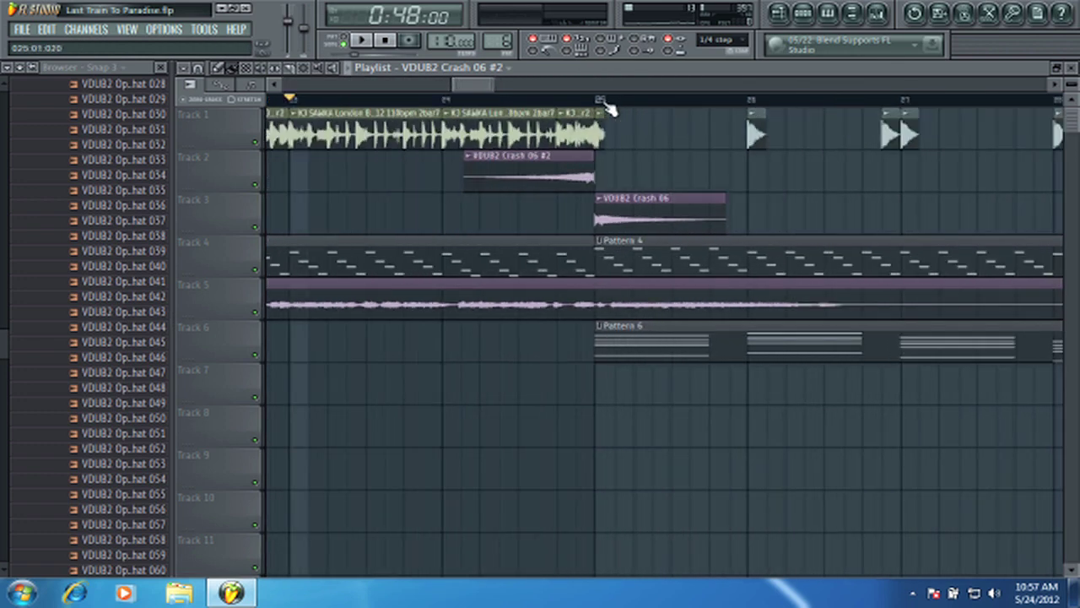
{"action": "scroll", "coordinate": [608, 108], "scroll_direction": "down", "scroll_amount": 2}
Step: Play the song from bar 25 and follow the arrangement into the denser kick section after bar 33
{"action": "left_click_drag", "start_coordinate": [571, 86], "coordinate": [528, 105]}
{"action": "scroll", "coordinate": [506, 101], "scroll_direction": "up", "scroll_amount": 5}
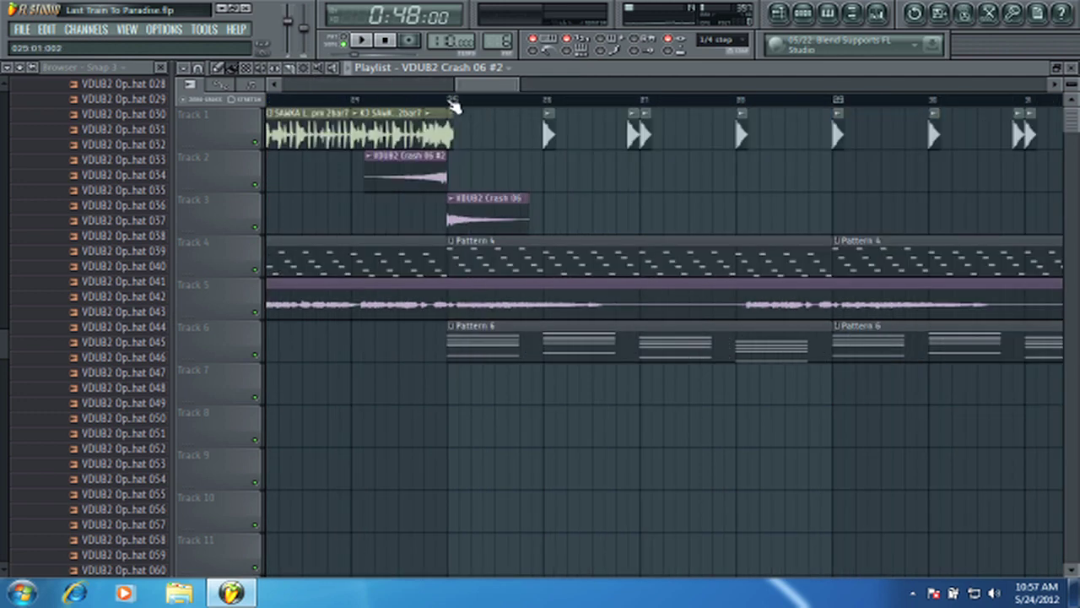
{"action": "left_click", "coordinate": [449, 100]}
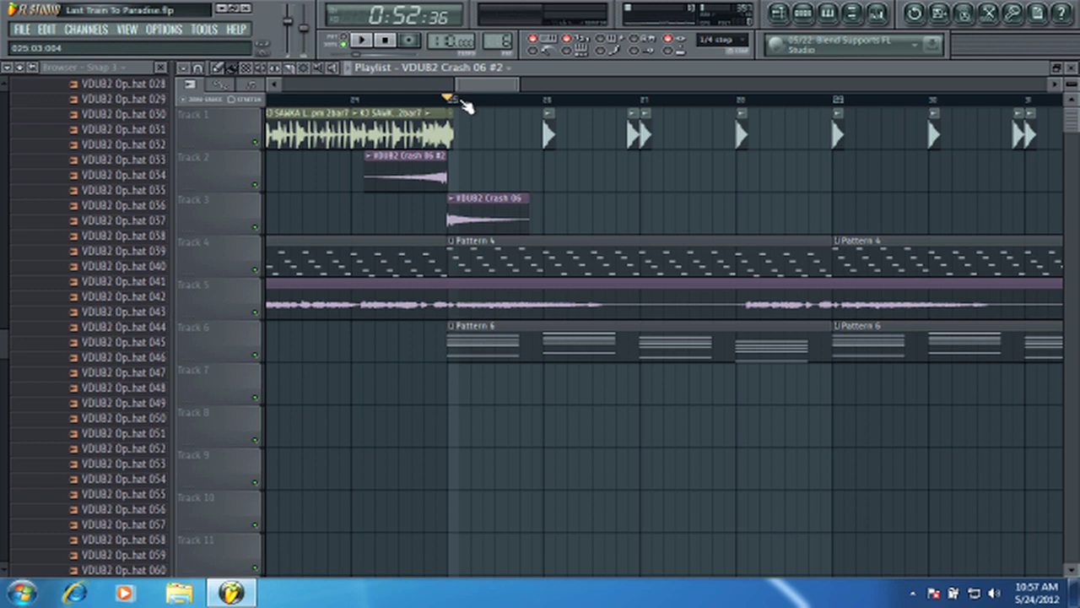
{"action": "key", "text": "space"}
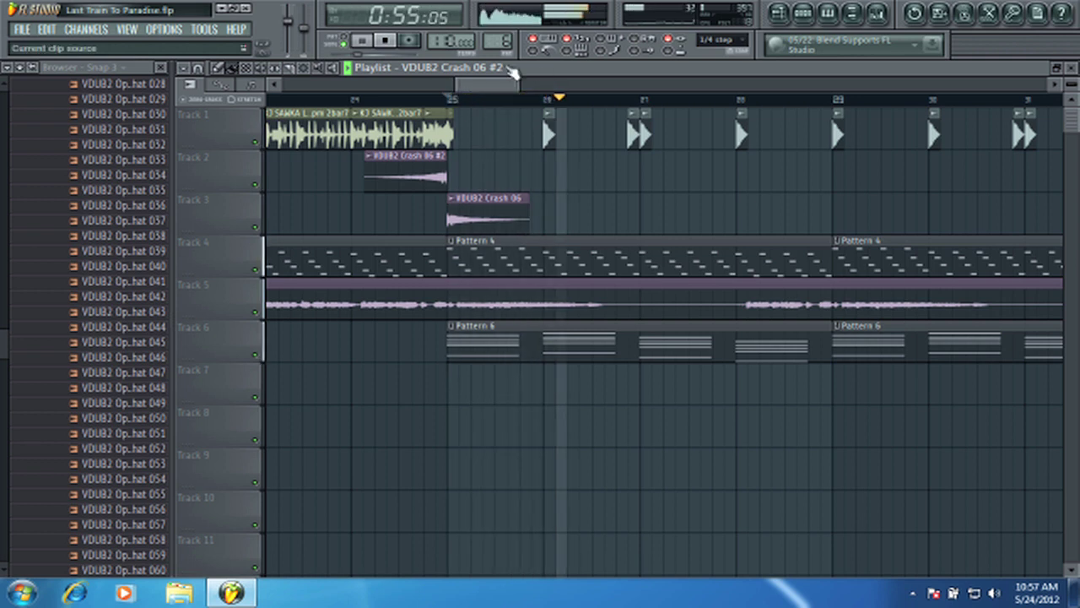
{"action": "left_click_drag", "start_coordinate": [482, 85], "coordinate": [500, 88]}
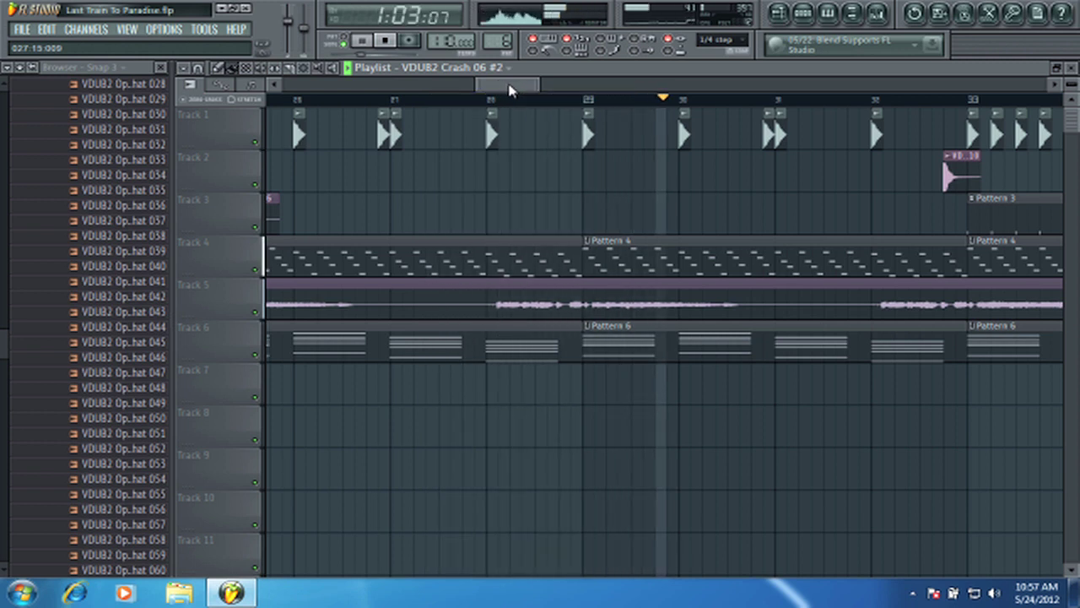
{"action": "left_click_drag", "start_coordinate": [513, 90], "coordinate": [562, 90]}
{"action": "scroll", "coordinate": [541, 91], "scroll_direction": "down", "scroll_amount": 2}
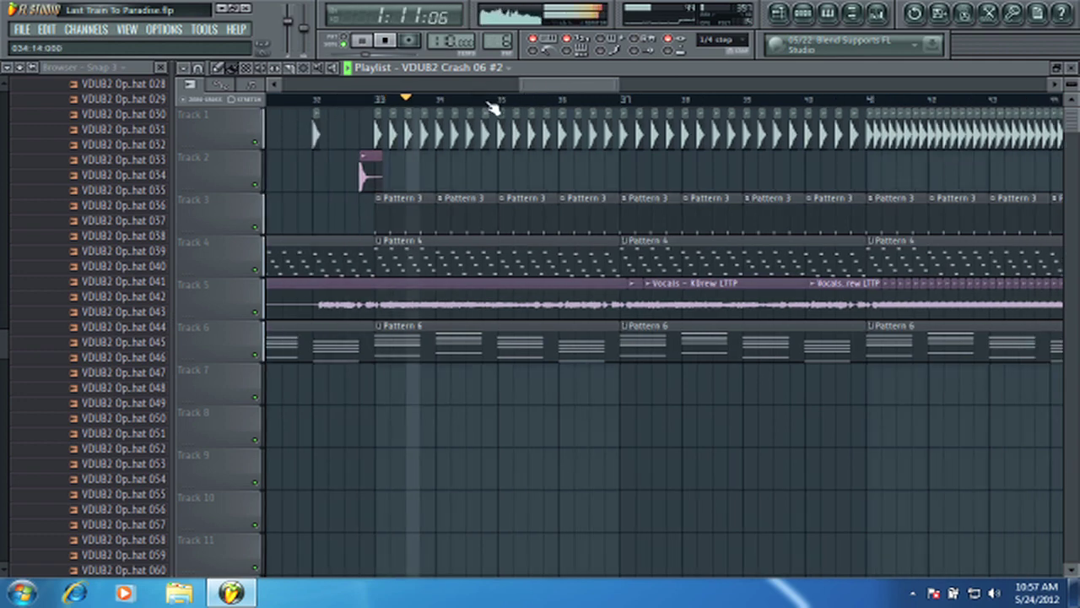
{"action": "scroll", "coordinate": [485, 100], "scroll_direction": "down", "scroll_amount": 2}
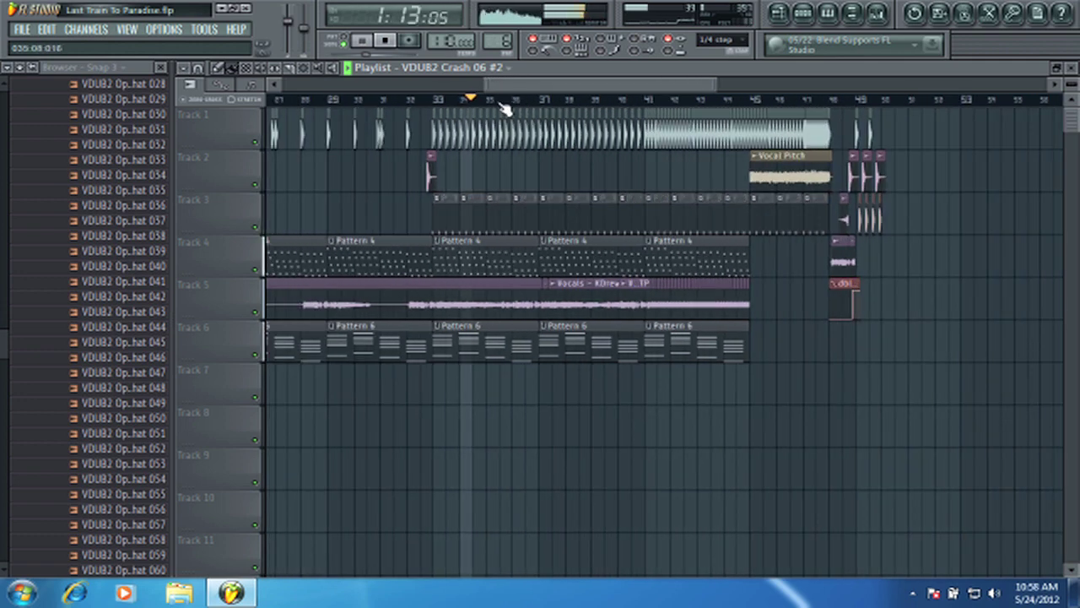
{"action": "scroll", "coordinate": [510, 102], "scroll_direction": "up", "scroll_amount": 3}
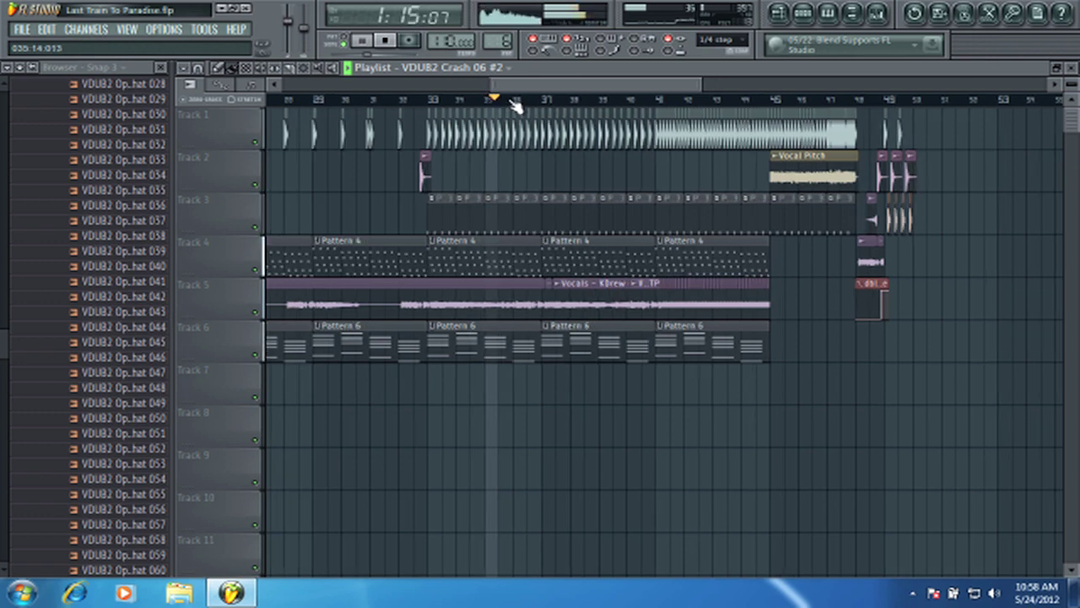
Step: Follow the playback through the kick build-up into the Vocal Pitch section after bar 45 and stop it
{"action": "left_click_drag", "start_coordinate": [555, 91], "coordinate": [580, 89]}
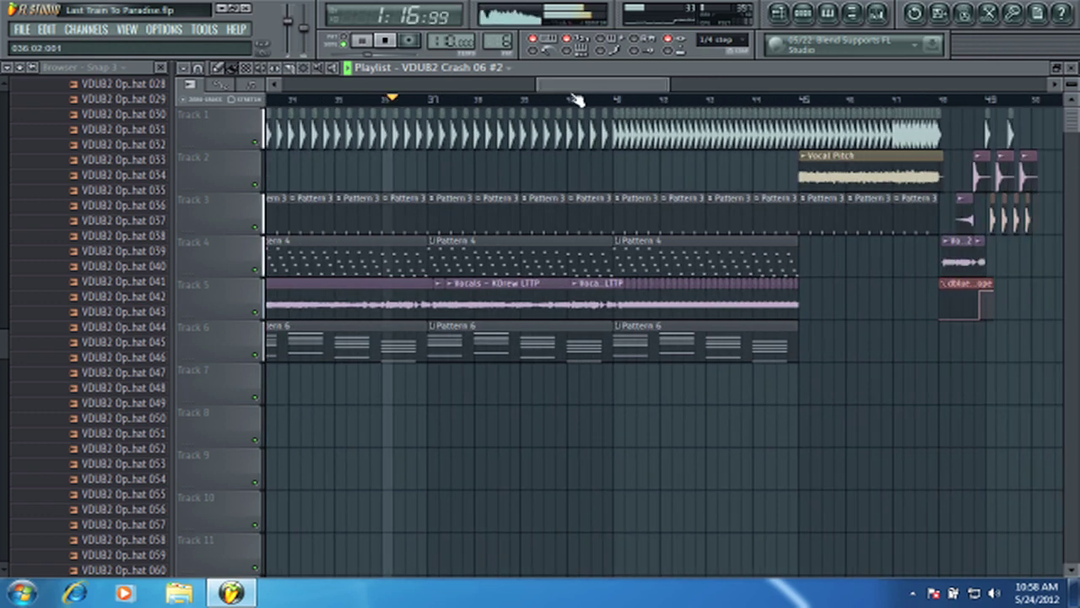
{"action": "scroll", "coordinate": [550, 103], "scroll_direction": "down", "scroll_amount": 1}
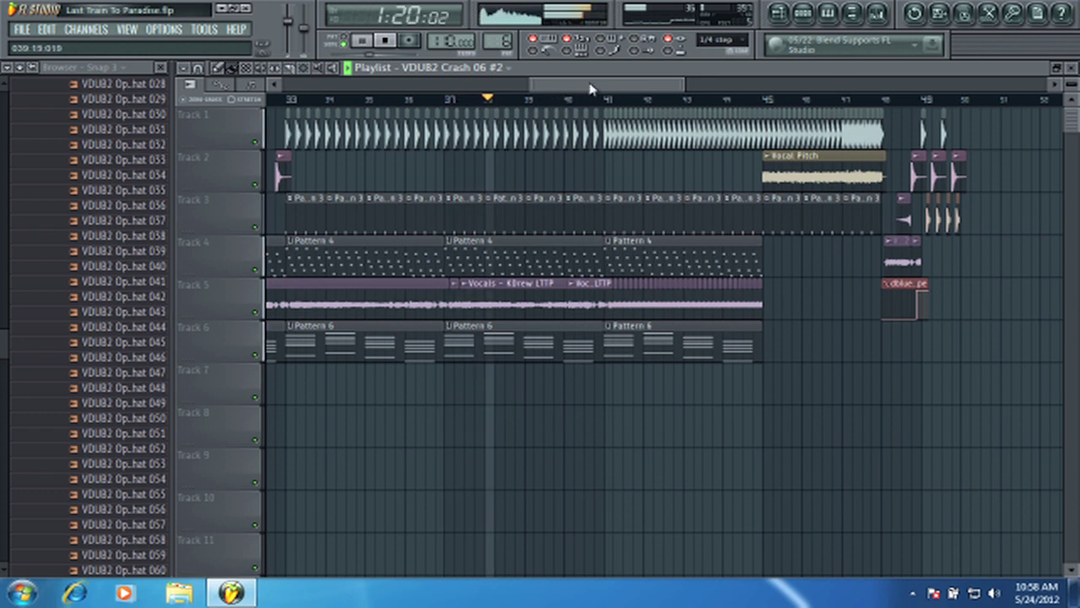
{"action": "scroll", "coordinate": [613, 90], "scroll_direction": "down", "scroll_amount": 1}
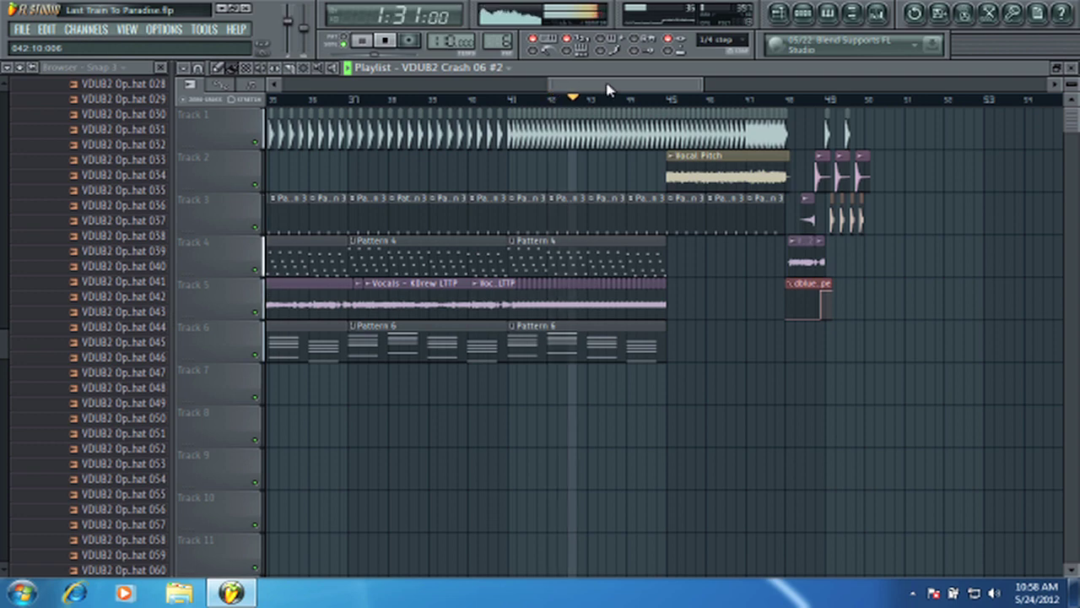
{"action": "left_click_drag", "start_coordinate": [608, 87], "coordinate": [639, 89]}
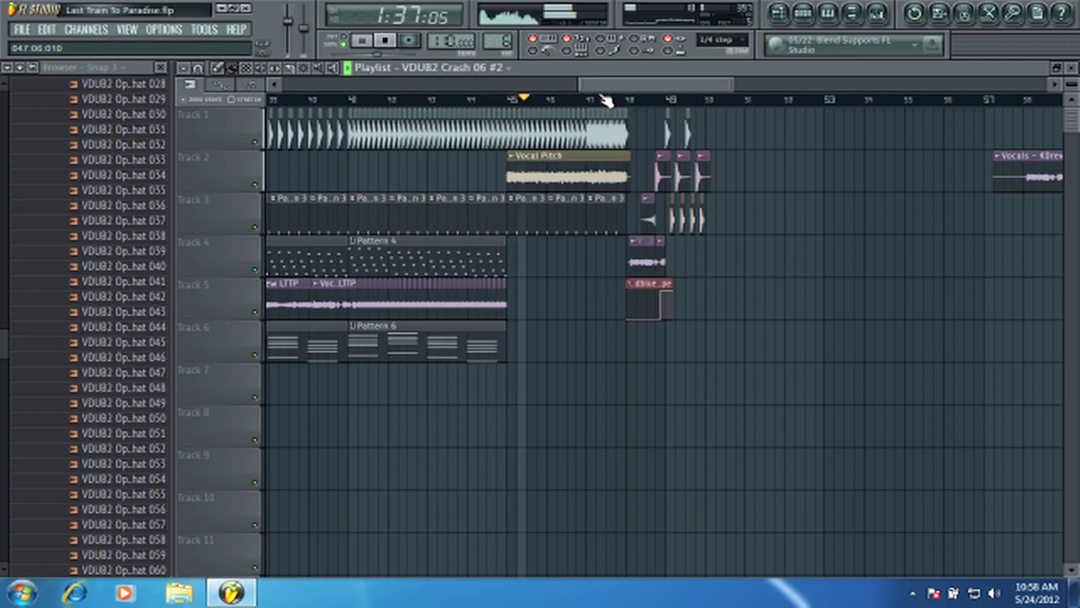
{"action": "scroll", "coordinate": [609, 102], "scroll_direction": "up", "scroll_amount": 3}
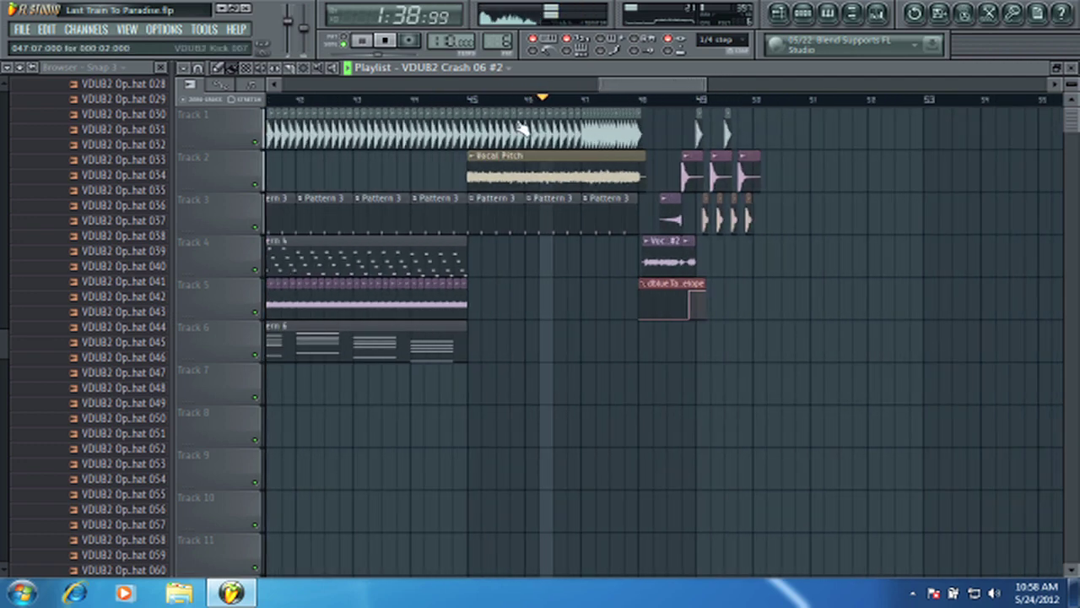
{"action": "left_click", "coordinate": [400, 43]}
Step: Look through the playlist's list of audio, automation and pattern clip sources without changing the current one
{"action": "left_click_drag", "start_coordinate": [447, 88], "coordinate": [444, 250]}
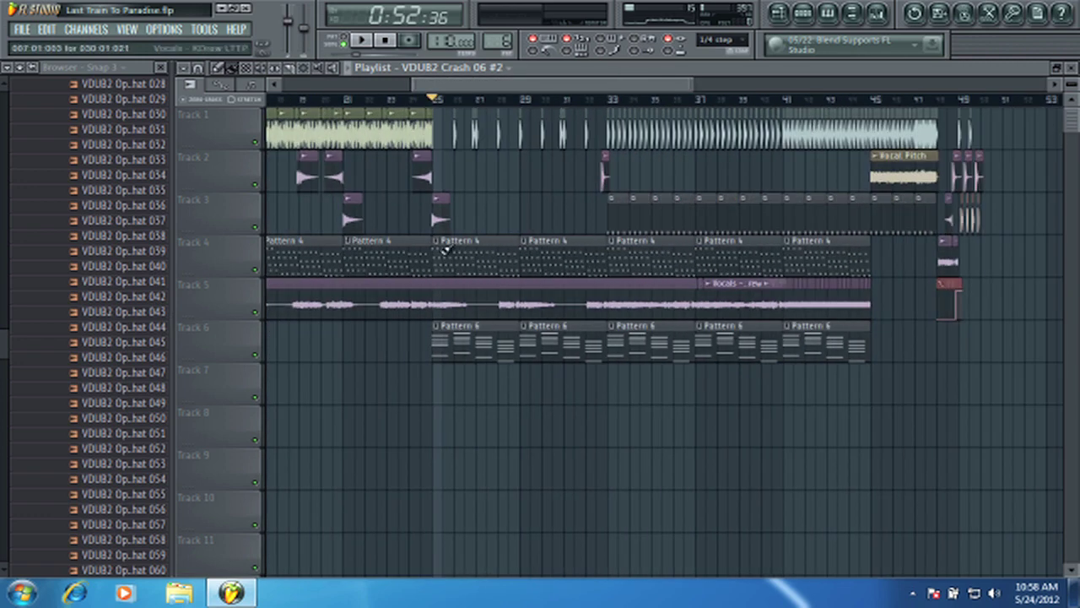
{"action": "left_click", "coordinate": [502, 67]}
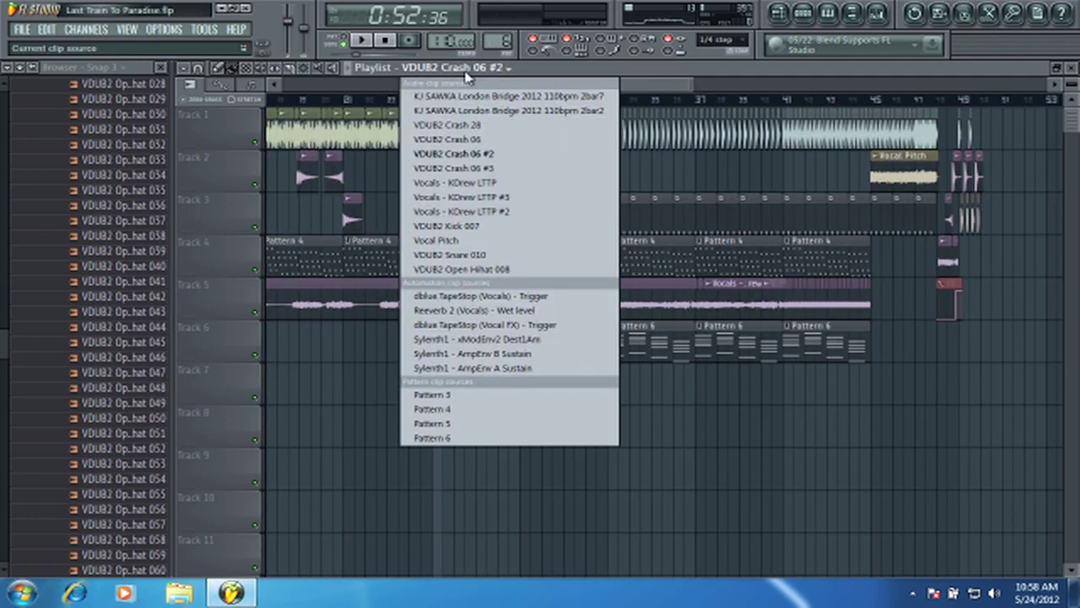
{"action": "left_click", "coordinate": [614, 61]}
Step: Play the song briefly from the start of the vocals clip at bar 7 and stop it
{"action": "left_click_drag", "start_coordinate": [603, 84], "coordinate": [426, 114]}
{"action": "left_click", "coordinate": [408, 100]}
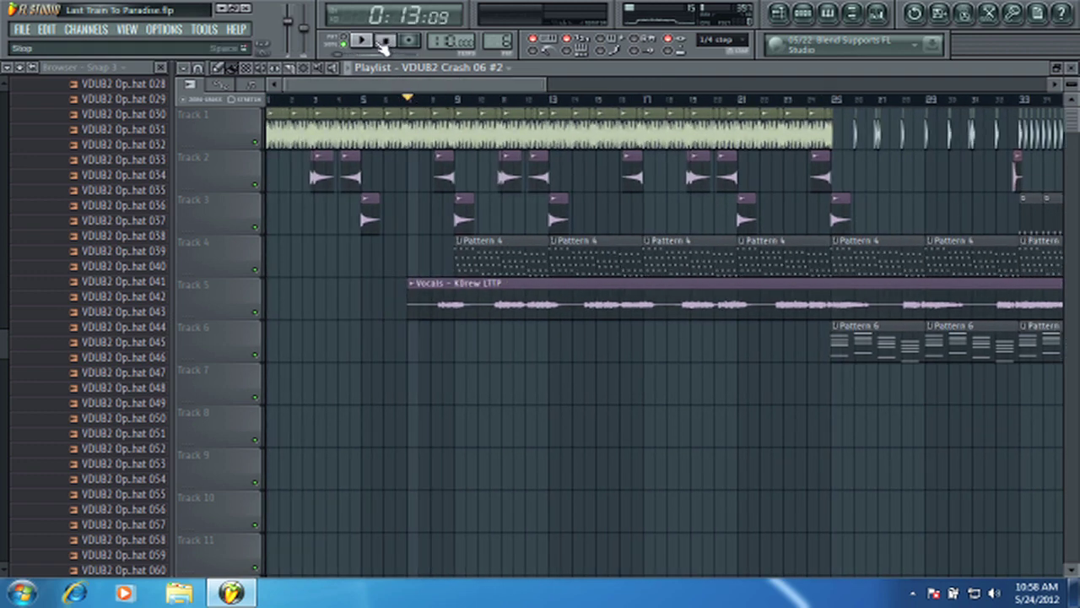
{"action": "key", "text": "space"}
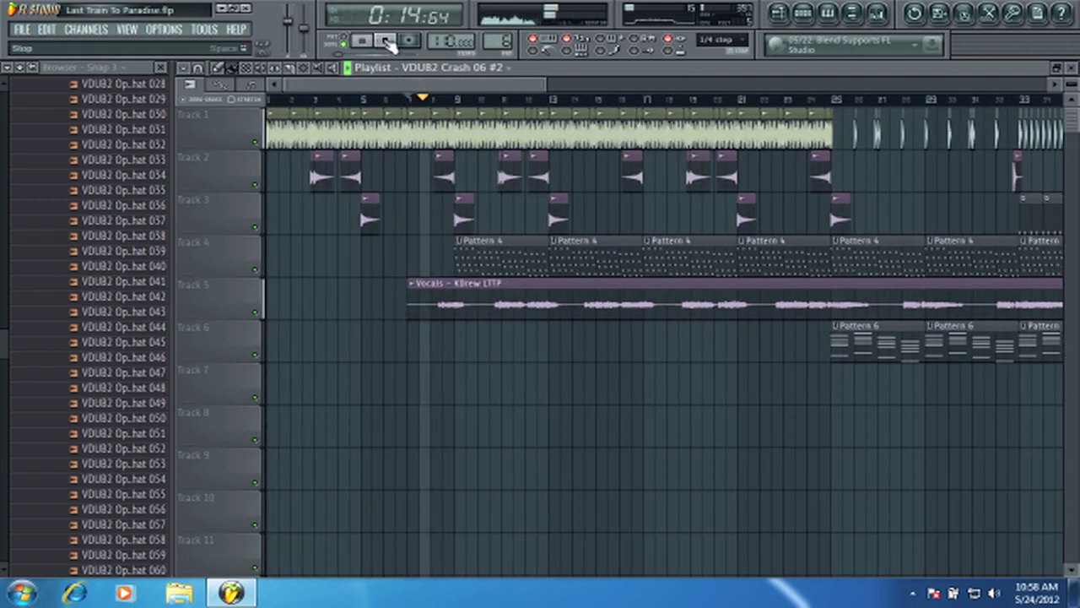
{"action": "left_click", "coordinate": [386, 44]}
Step: Make Pattern 6 the current pattern from its clip at bar 25 and bring up the step sequencer and mixer
{"action": "left_click_drag", "start_coordinate": [418, 85], "coordinate": [501, 100]}
{"action": "left_click", "coordinate": [417, 354]}
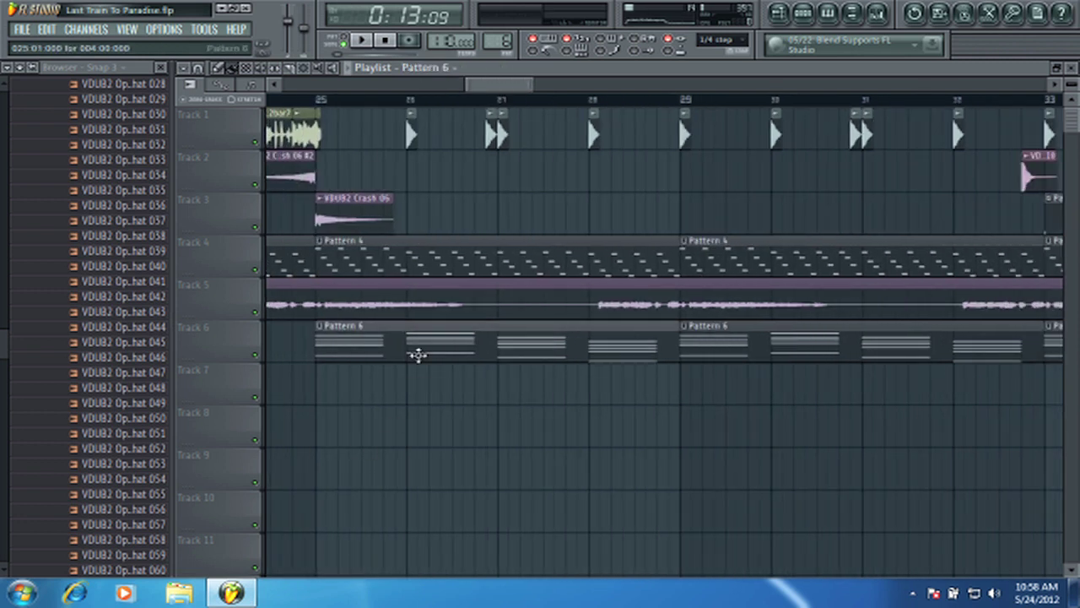
{"action": "left_click", "coordinate": [792, 14]}
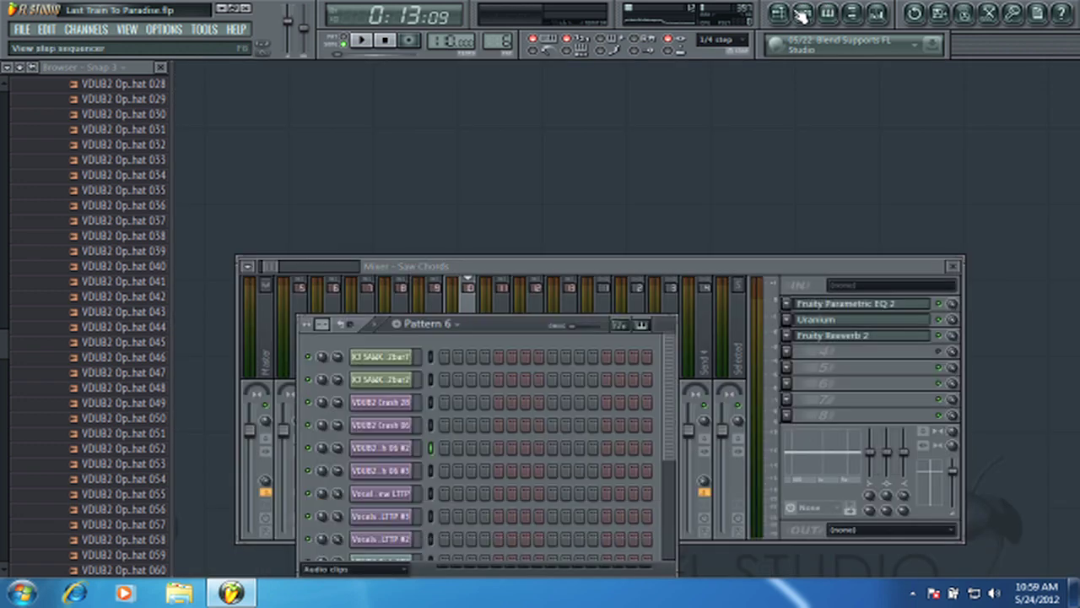
{"action": "left_click", "coordinate": [568, 297]}
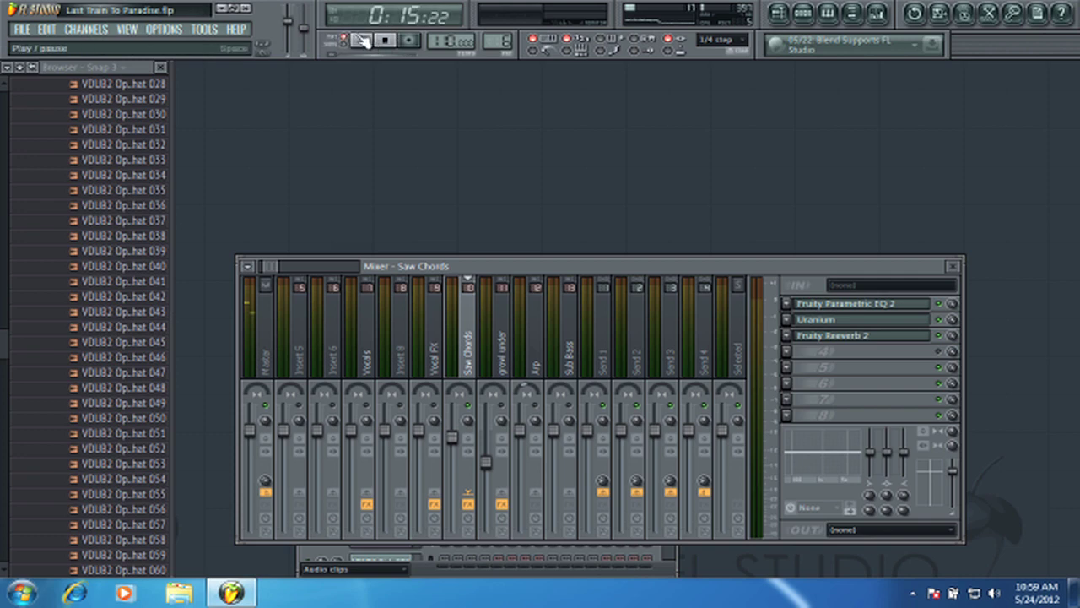
Step: Move the step sequencer above the mixer, show Pattern 6's Unsorted channels and stop the pattern playback
{"action": "left_click", "coordinate": [803, 14]}
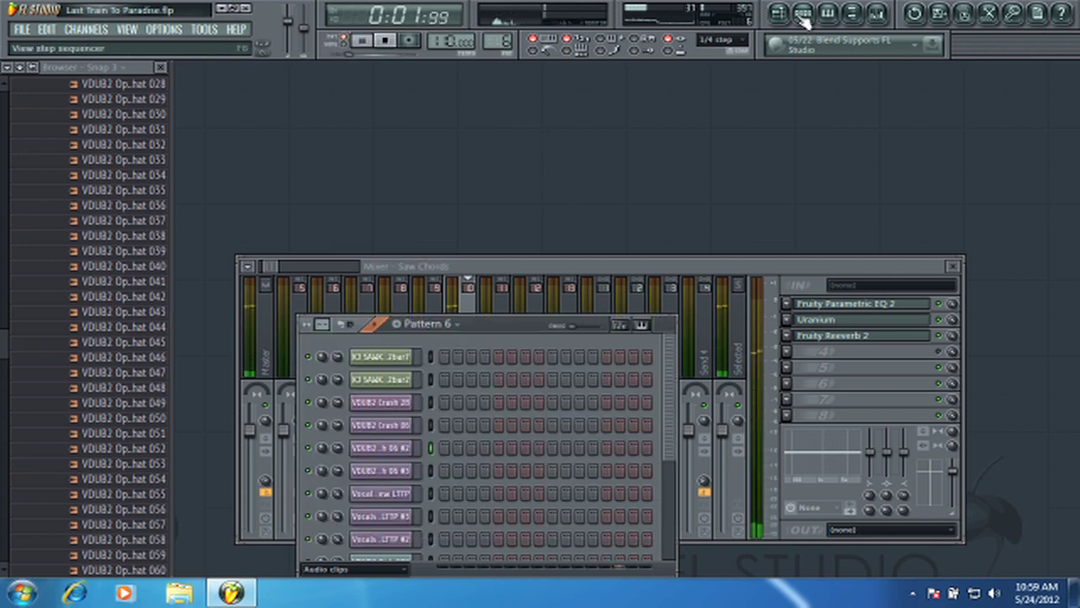
{"action": "left_click_drag", "start_coordinate": [498, 324], "coordinate": [620, 130]}
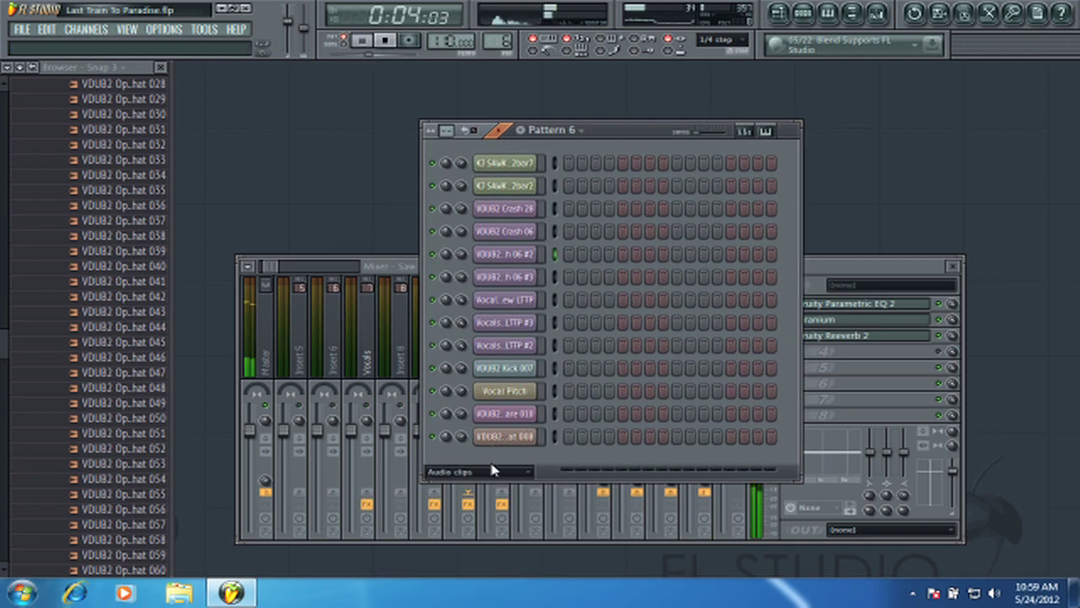
{"action": "left_click", "coordinate": [493, 470]}
{"action": "left_click", "coordinate": [485, 535]}
{"action": "key", "text": "space"}
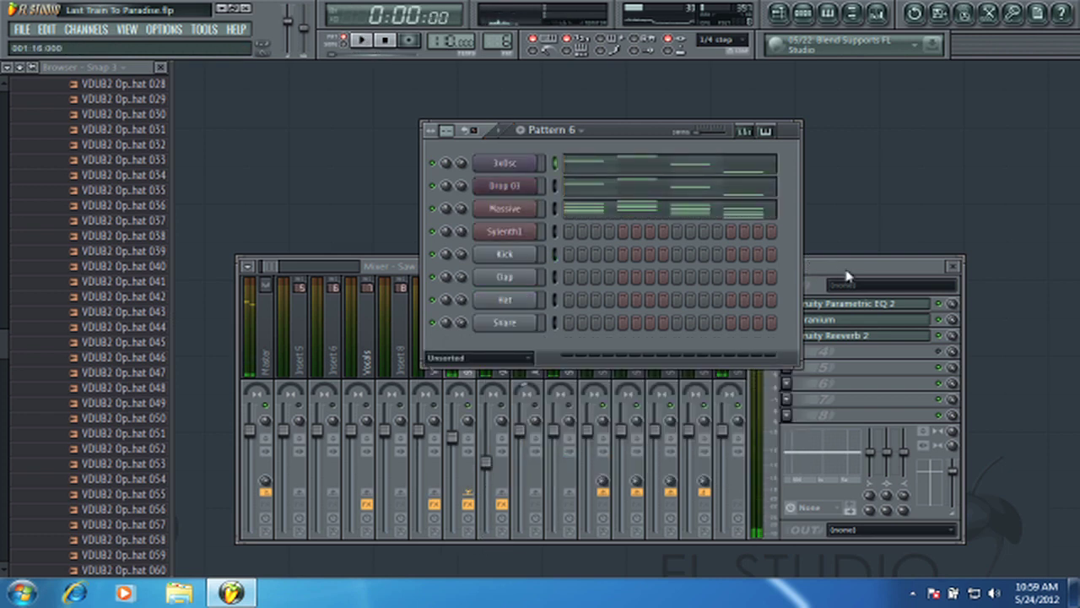
{"action": "left_click", "coordinate": [848, 276]}
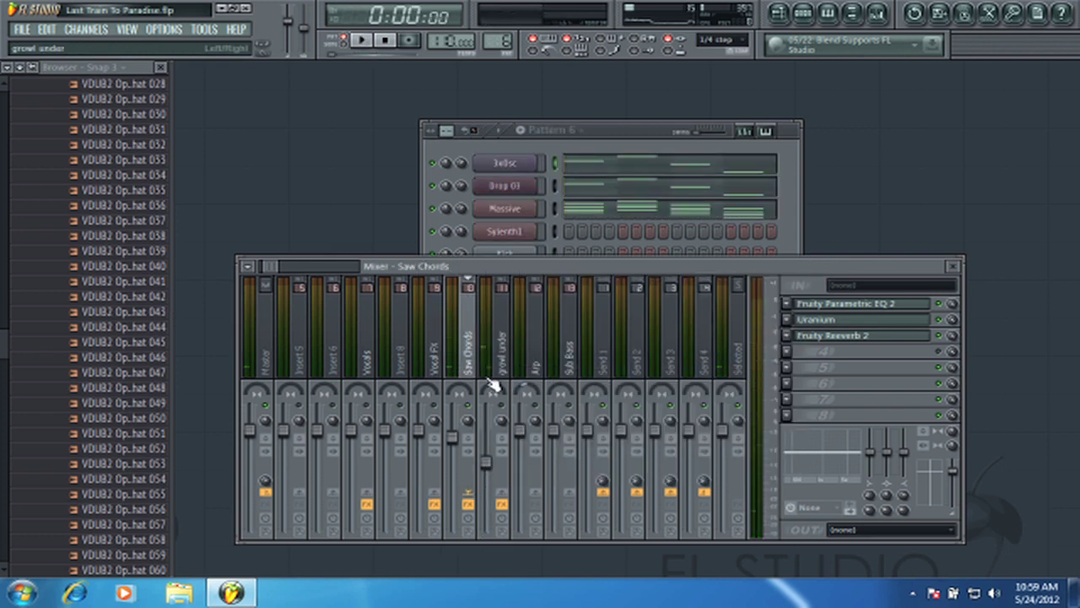
{"action": "left_click", "coordinate": [665, 132]}
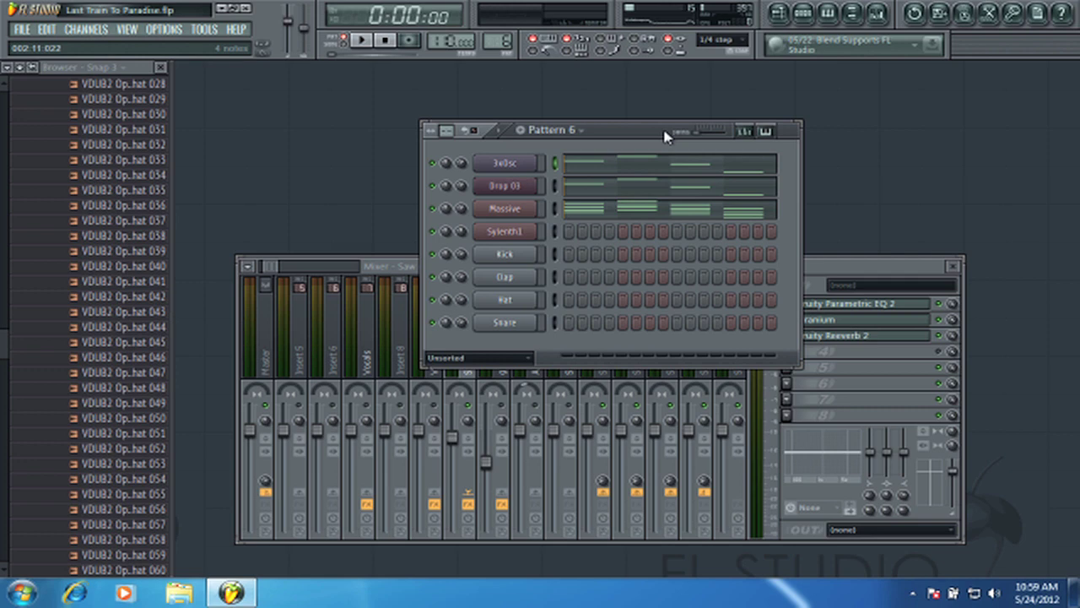
Step: Play the song briefly from bar 25 with Track 4 soloed, stop it and bring the other tracks back in
{"action": "left_click", "coordinate": [780, 11]}
{"action": "left_click", "coordinate": [329, 101]}
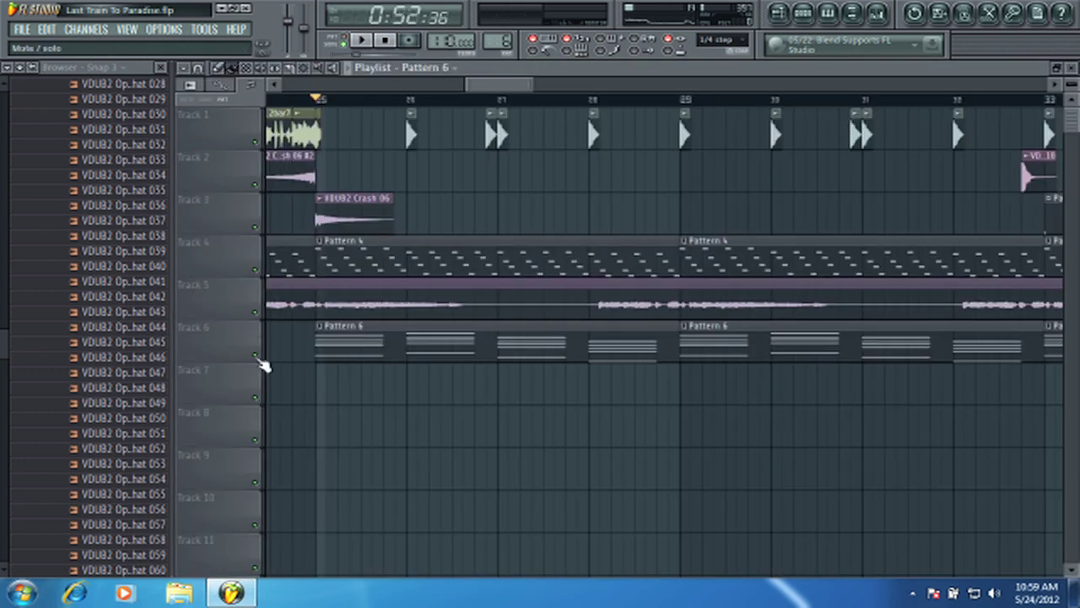
{"action": "right_click", "coordinate": [256, 270]}
{"action": "key", "text": "space"}
{"action": "key", "text": "space"}
{"action": "right_click", "coordinate": [256, 270]}
Step: Mute Track 6 in the playlist and play the song from bar 25, checking the mixer levels before stopping
{"action": "left_click", "coordinate": [261, 361]}
{"action": "key", "text": "space"}
{"action": "key", "text": "space"}
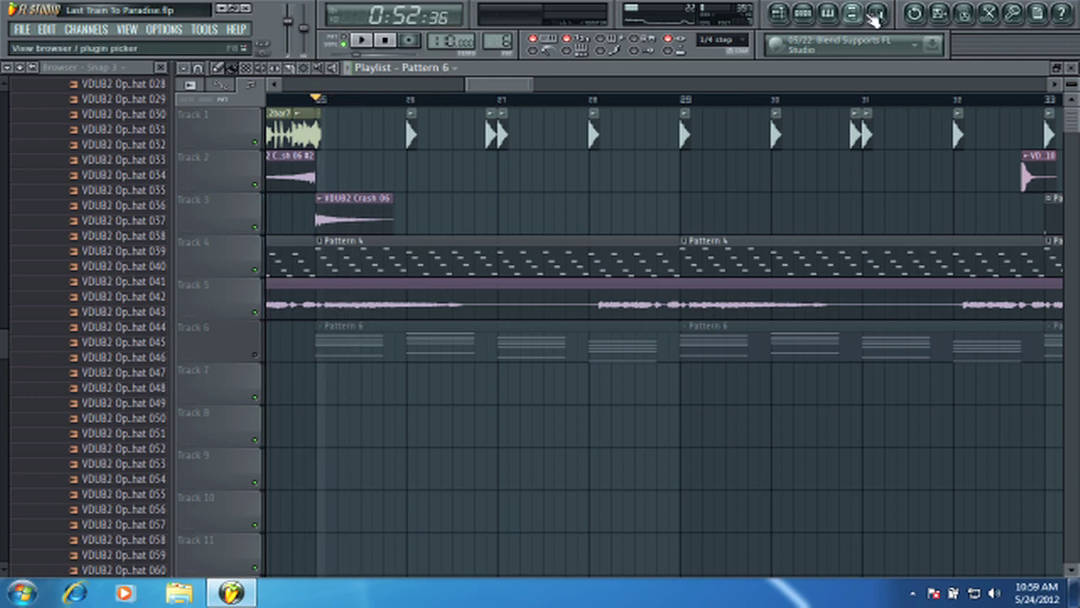
{"action": "left_click", "coordinate": [878, 13]}
{"action": "key", "text": "space"}
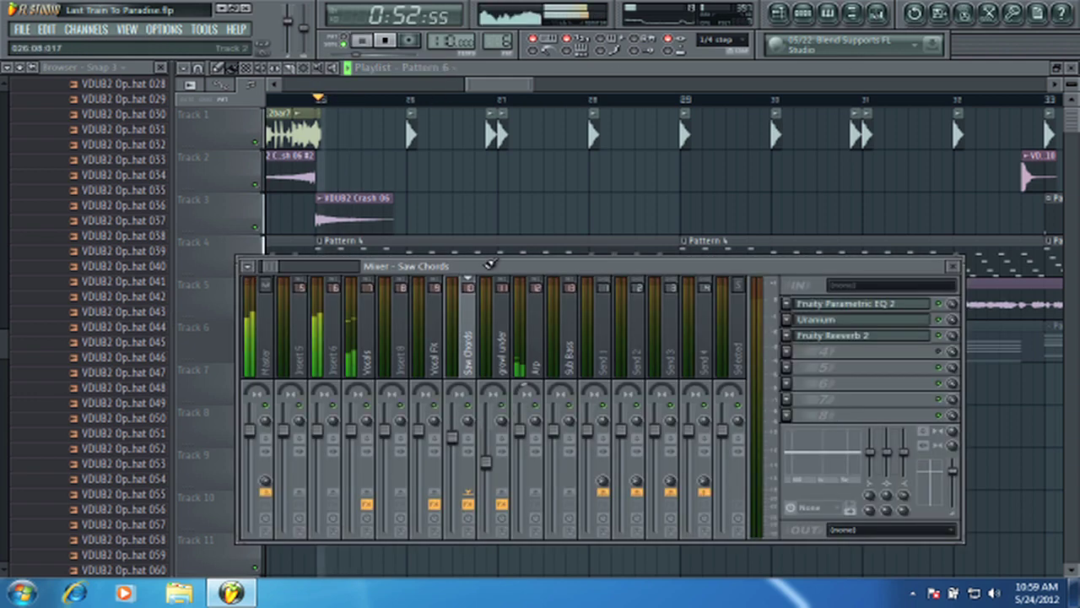
{"action": "left_click", "coordinate": [496, 126]}
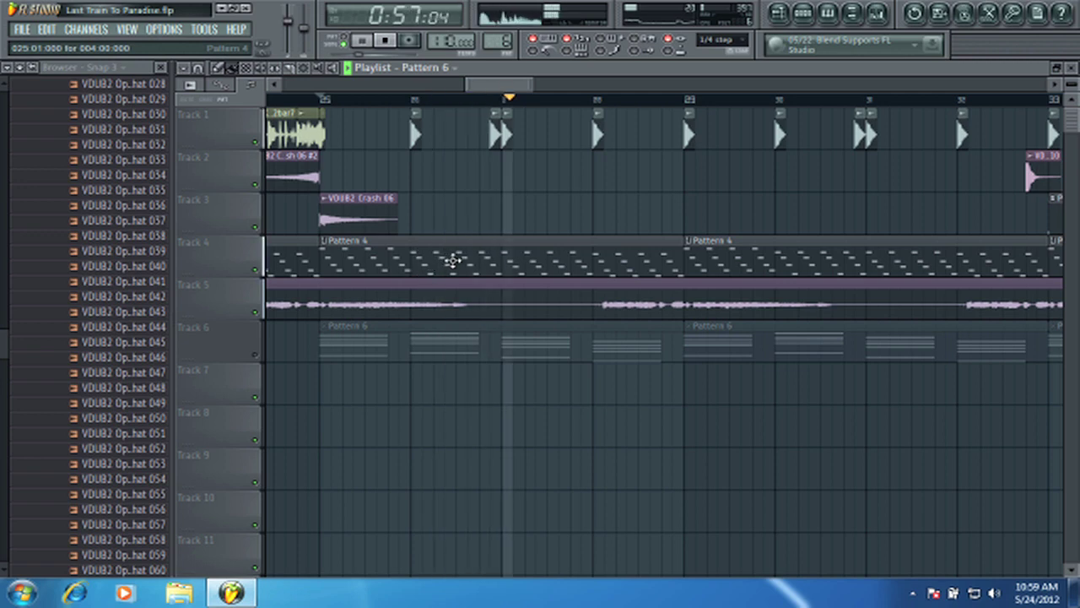
{"action": "scroll", "coordinate": [553, 101], "scroll_direction": "down", "scroll_amount": 3}
{"action": "key", "text": "space"}
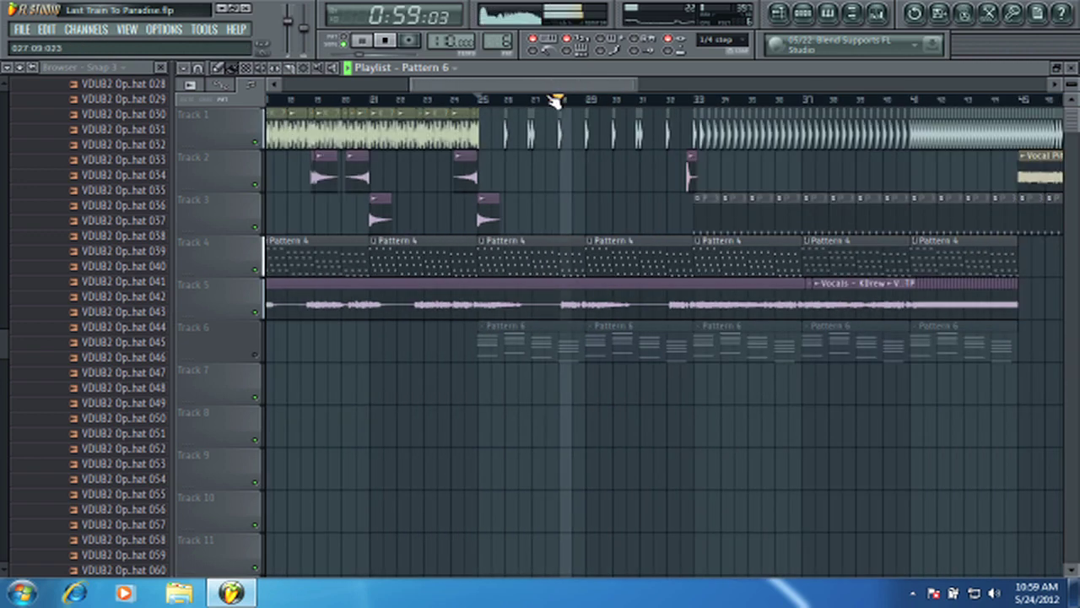
{"action": "scroll", "coordinate": [562, 101], "scroll_direction": "up", "scroll_amount": 4}
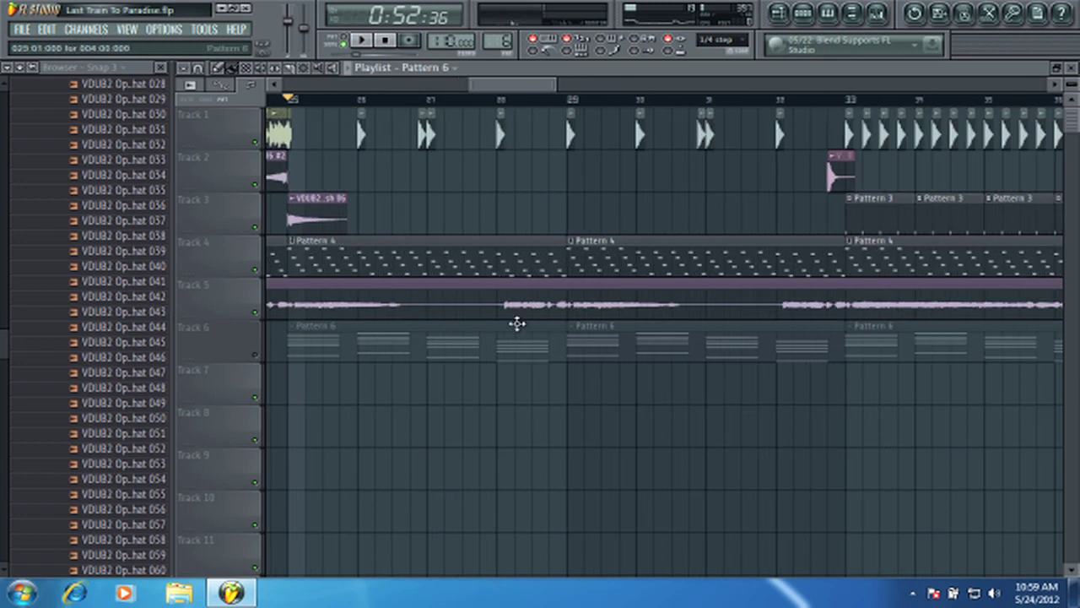
Step: Compare the effect slots of the Saw Chords, growl under and Sub Bass mixer tracks, finishing on Saw Chords
{"action": "left_click", "coordinate": [876, 12]}
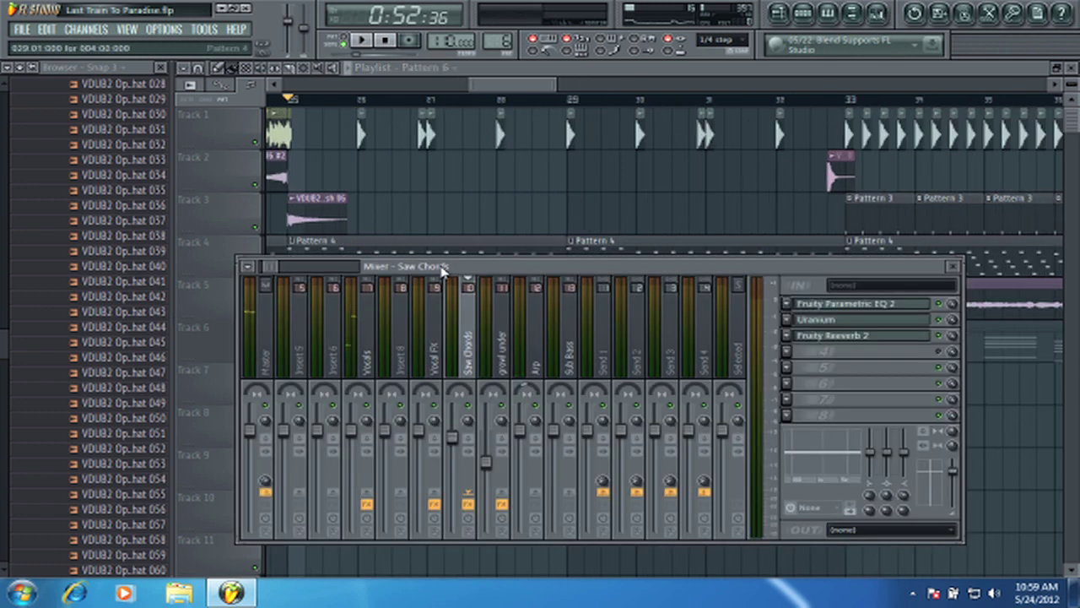
{"action": "left_click", "coordinate": [507, 372]}
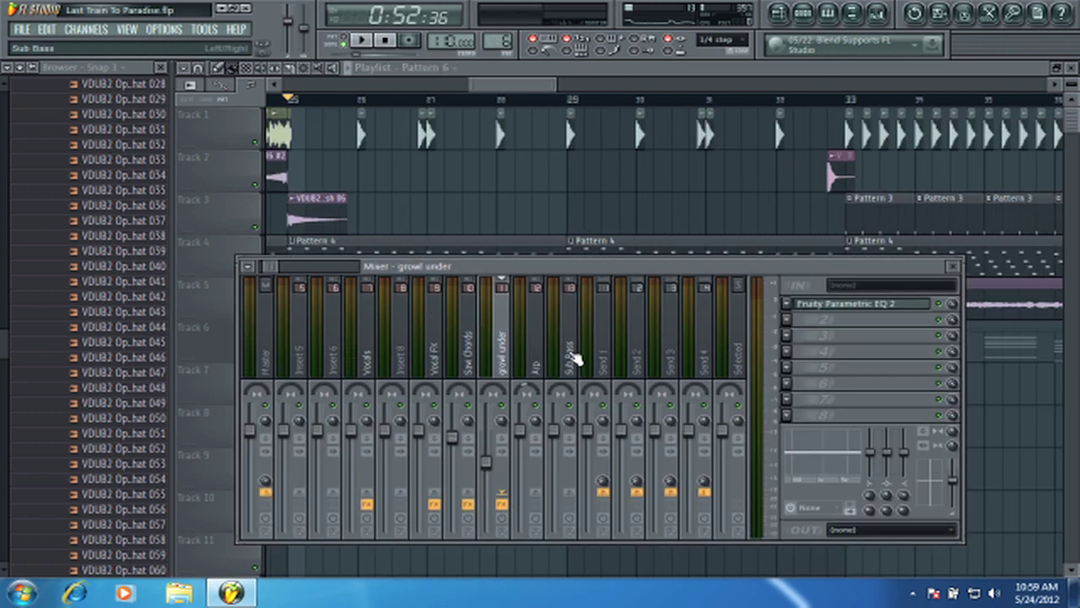
{"action": "left_click", "coordinate": [572, 360]}
{"action": "left_click", "coordinate": [479, 357]}
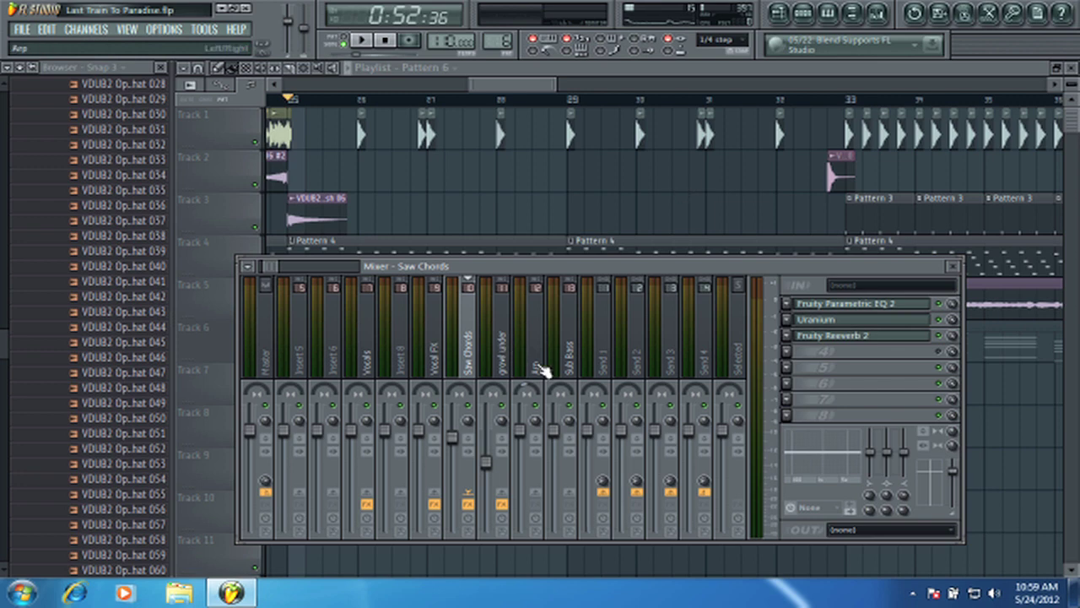
{"action": "left_click", "coordinate": [509, 351]}
{"action": "left_click", "coordinate": [564, 354]}
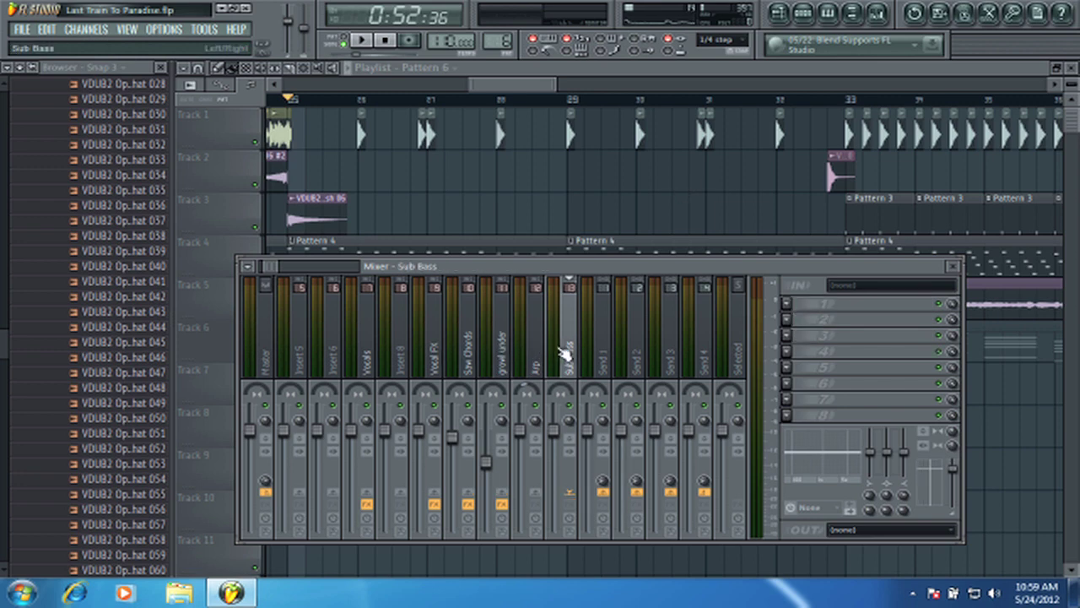
{"action": "left_click", "coordinate": [470, 357]}
{"action": "left_click", "coordinate": [499, 357]}
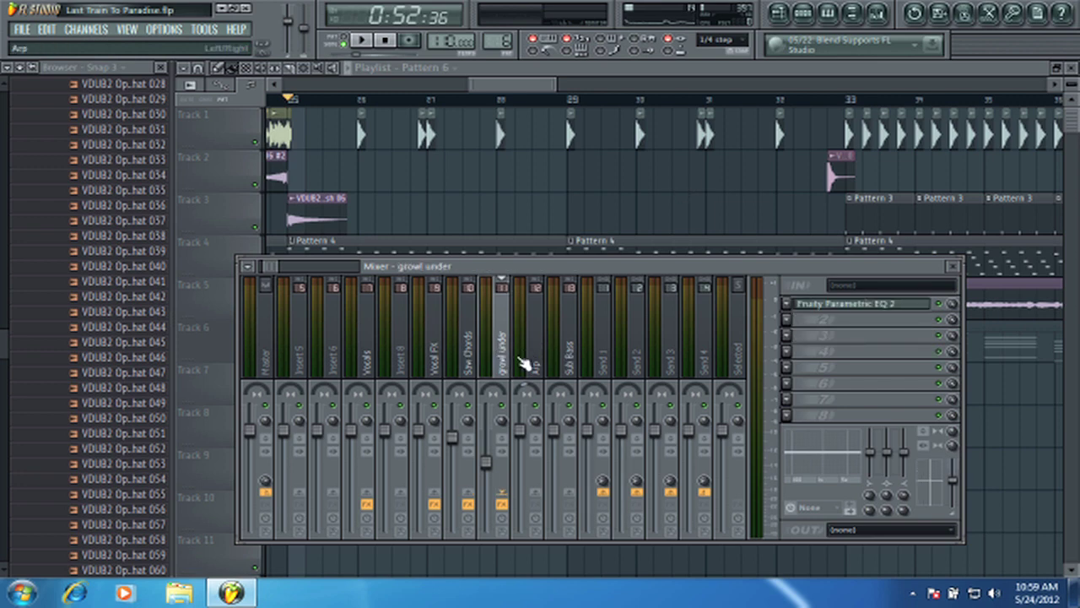
{"action": "left_click", "coordinate": [564, 354]}
{"action": "left_click", "coordinate": [476, 357]}
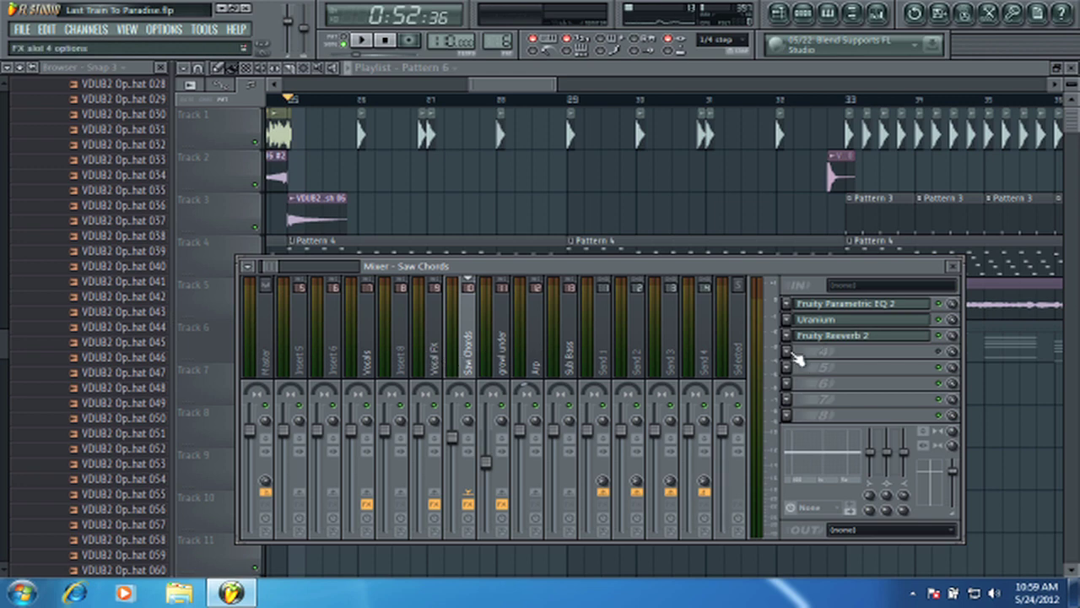
Step: Load Fruity Limiter into effect slot 8 of the Saw Chords mixer track and move its window clear of the mixer tracks
{"action": "left_click", "coordinate": [786, 416]}
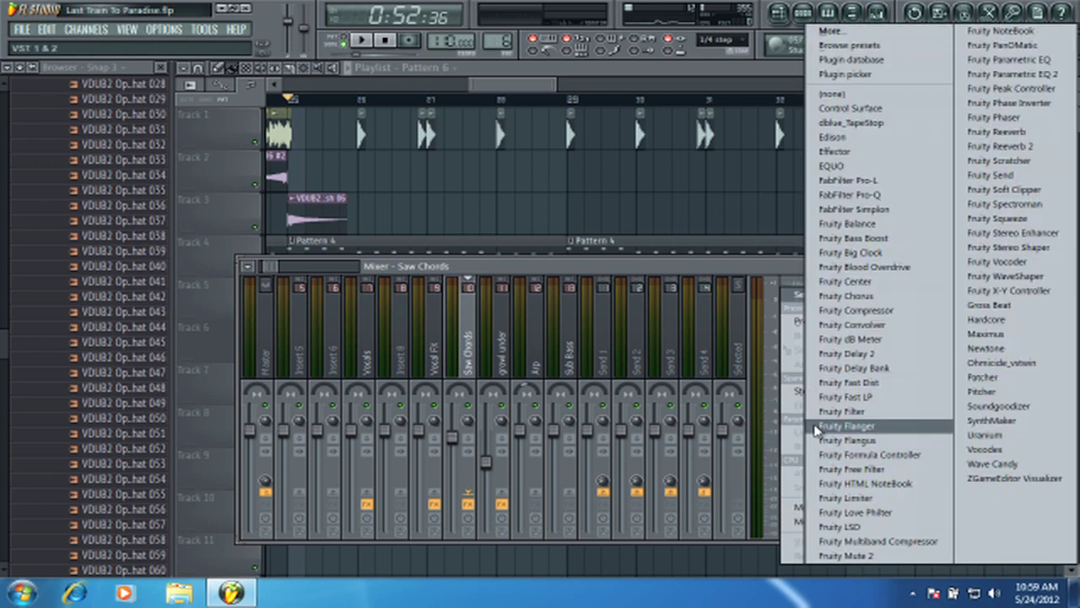
{"action": "left_click", "coordinate": [832, 497]}
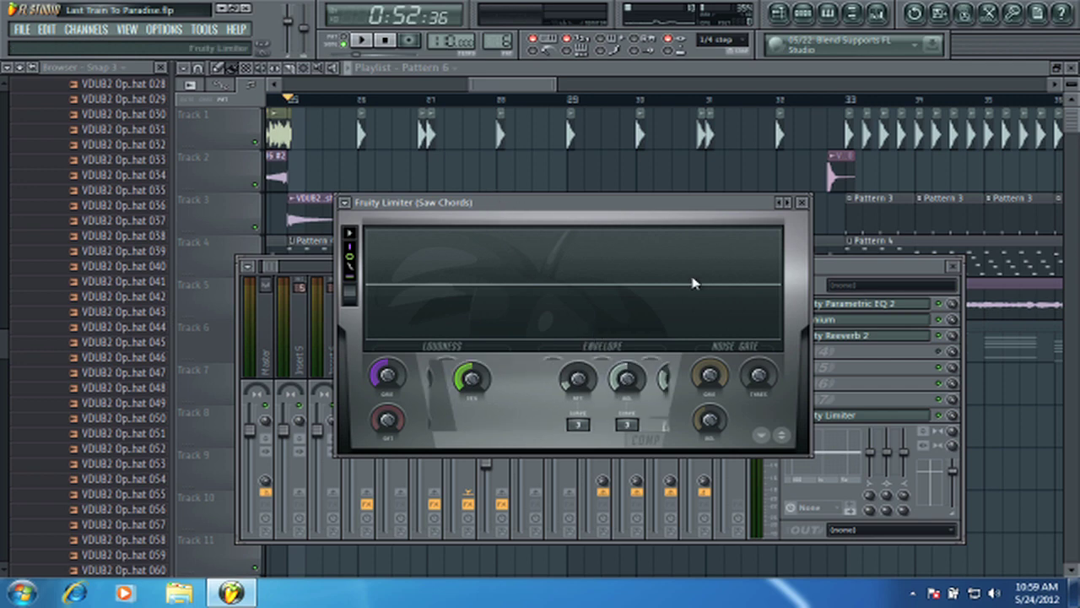
{"action": "left_click_drag", "start_coordinate": [493, 208], "coordinate": [433, 382]}
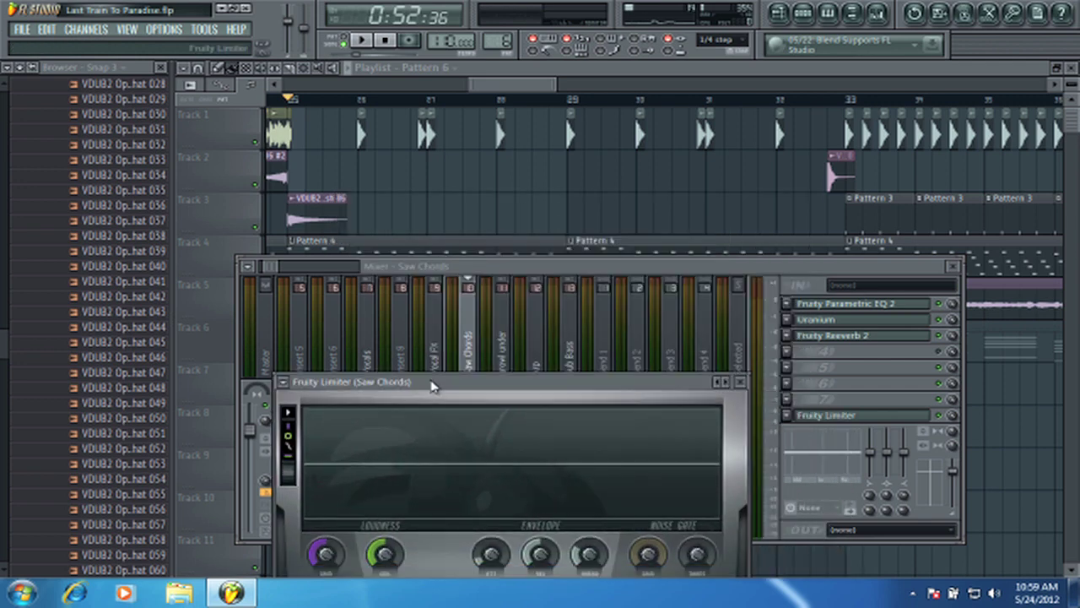
{"action": "left_click_drag", "start_coordinate": [494, 400], "coordinate": [461, 258]}
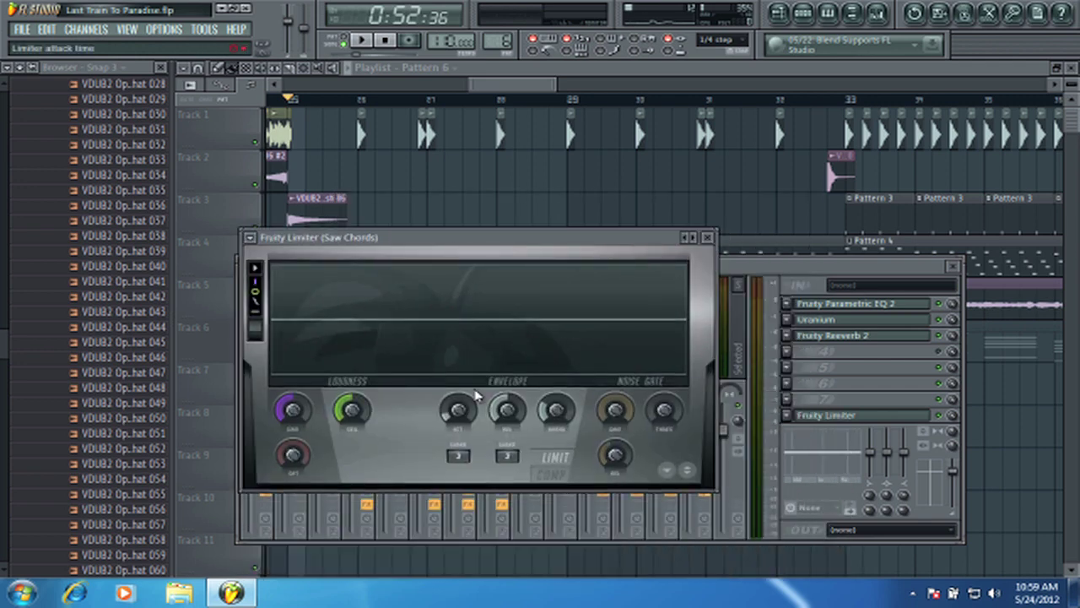
{"action": "left_click_drag", "start_coordinate": [597, 246], "coordinate": [484, 361]}
{"action": "left_click", "coordinate": [515, 392]}
{"action": "left_click", "coordinate": [504, 255]}
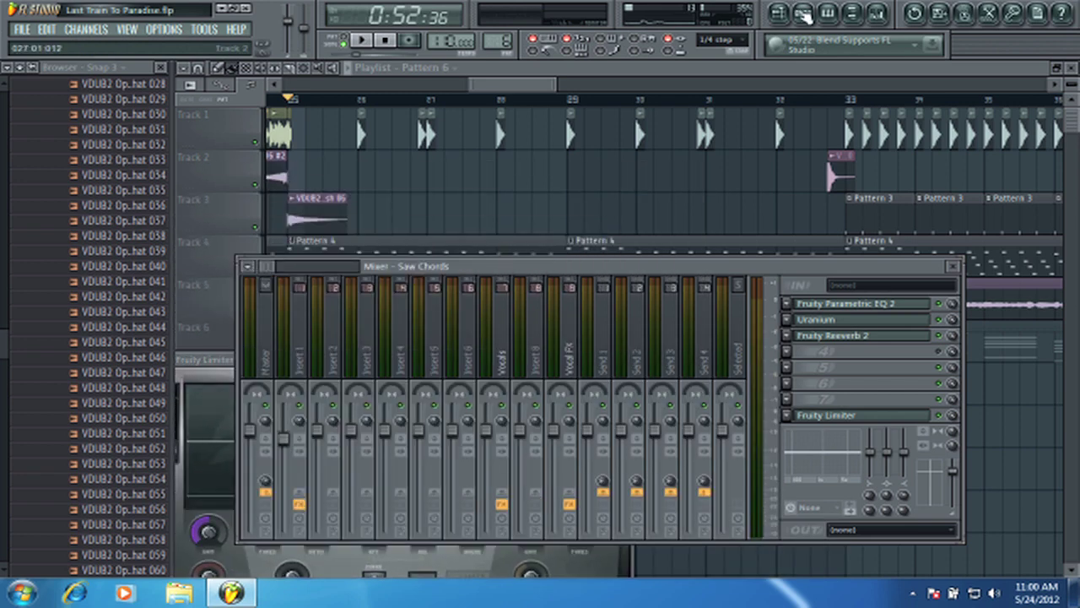
Step: Rename the Kick channel as Sidechain and colour it green
{"action": "key", "text": "F6"}
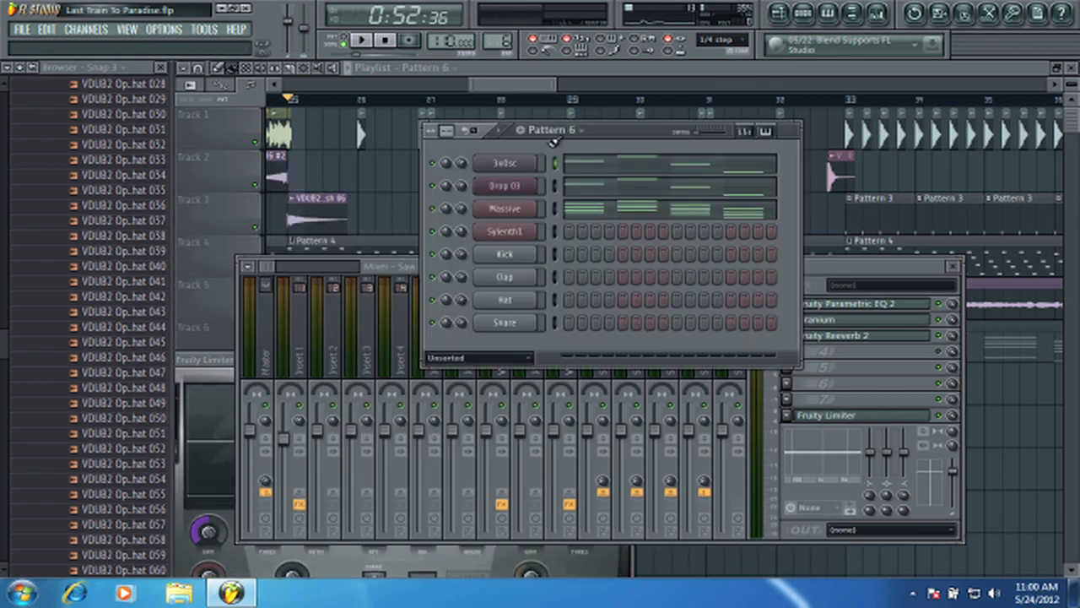
{"action": "right_click", "coordinate": [513, 258]}
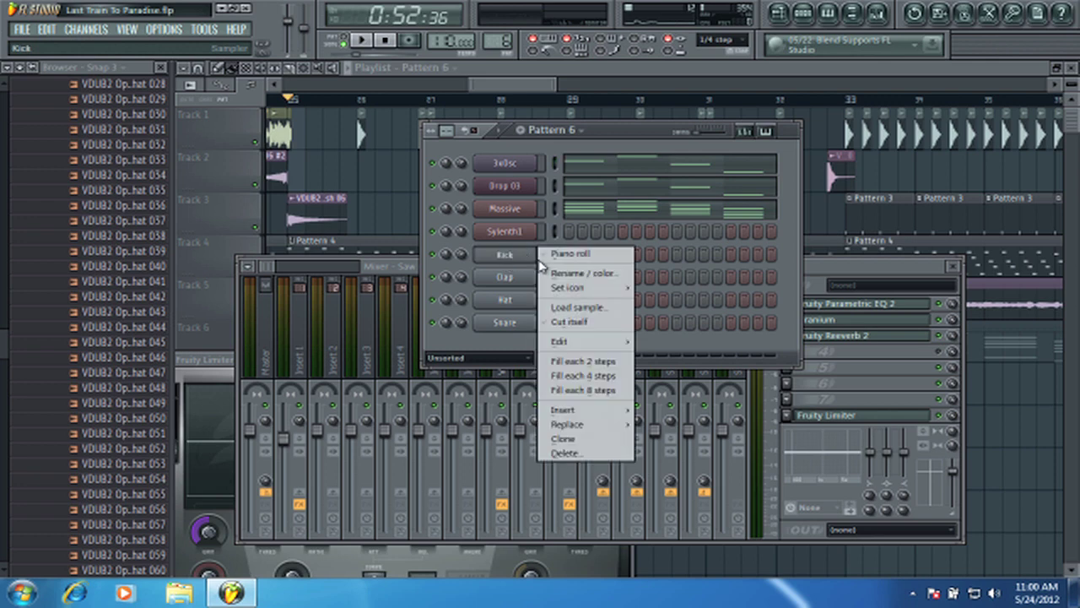
{"action": "left_click", "coordinate": [571, 275]}
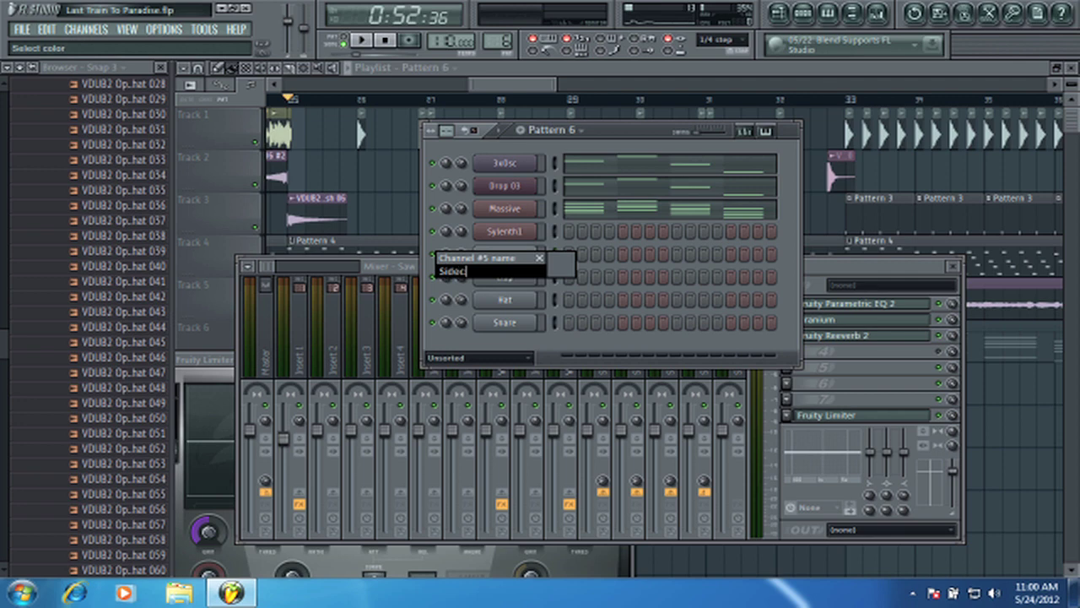
{"action": "type", "text": "Sidechain"}
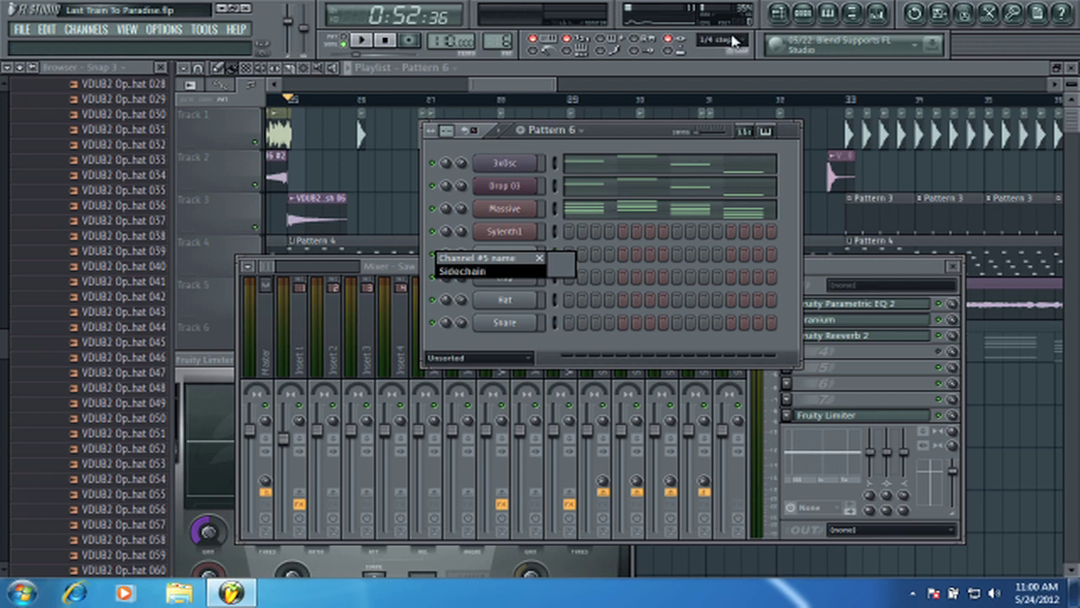
{"action": "left_click", "coordinate": [561, 265]}
{"action": "left_click", "coordinate": [592, 292]}
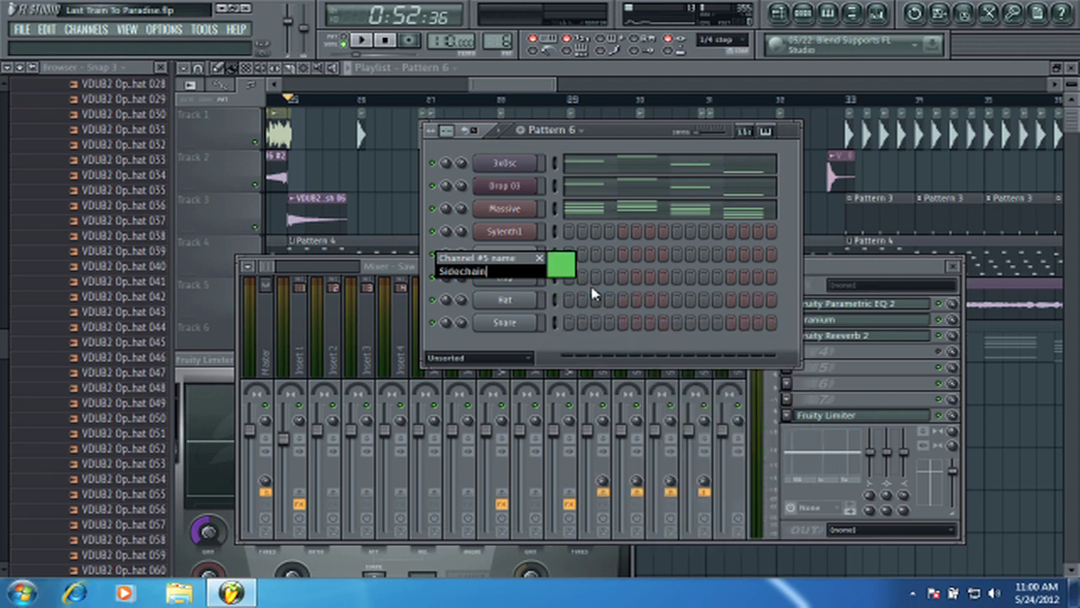
{"action": "key", "text": "Return"}
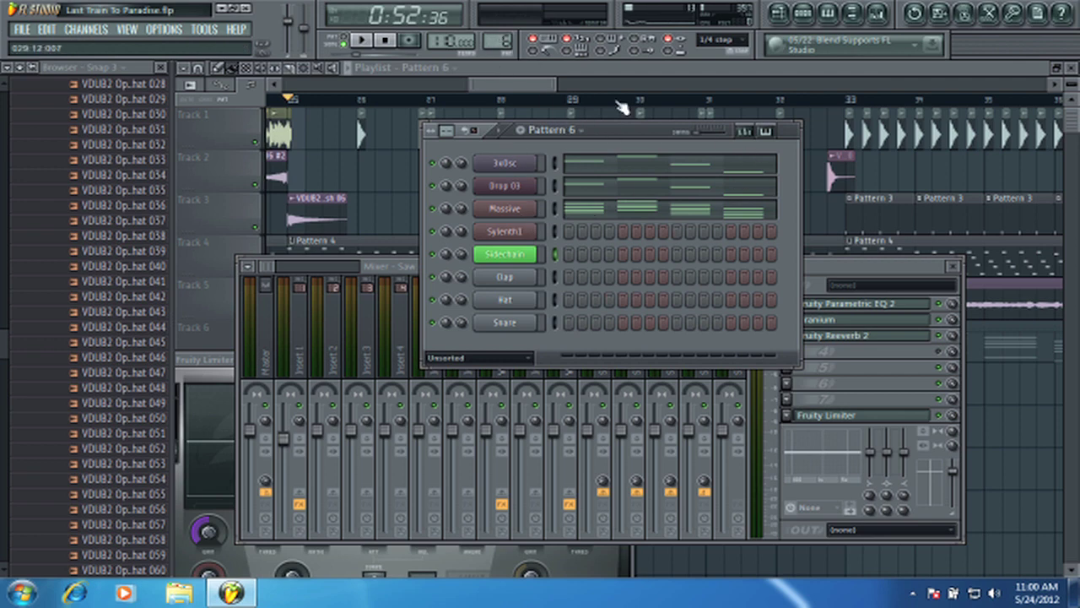
Step: Make Pattern 3 the current pattern from its clip at bar 33 and set the song position to bar 33
{"action": "left_click", "coordinate": [863, 207]}
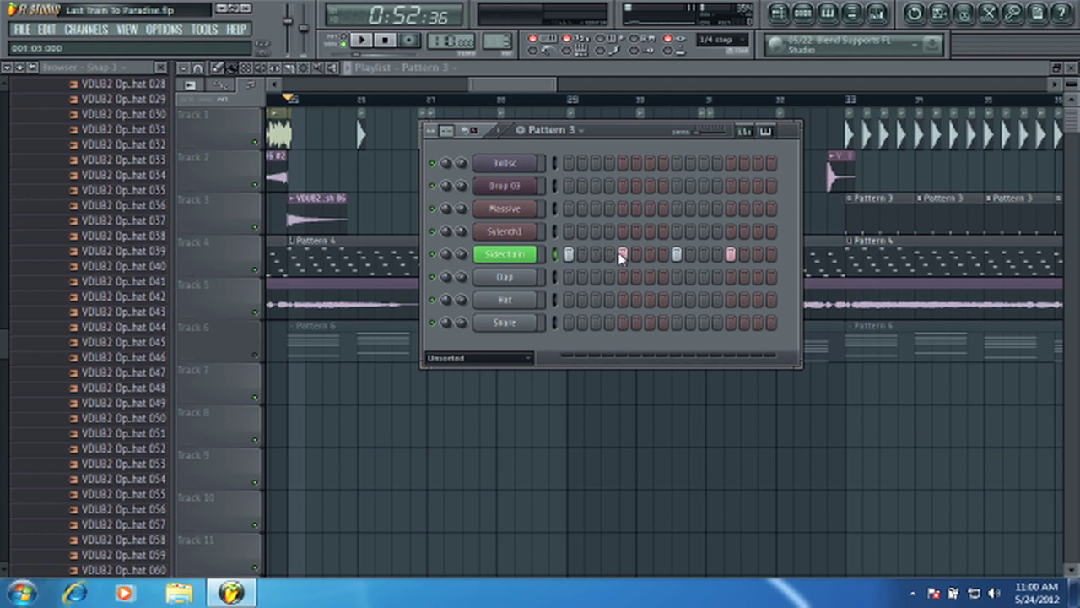
{"action": "left_click_drag", "start_coordinate": [510, 85], "coordinate": [543, 84]}
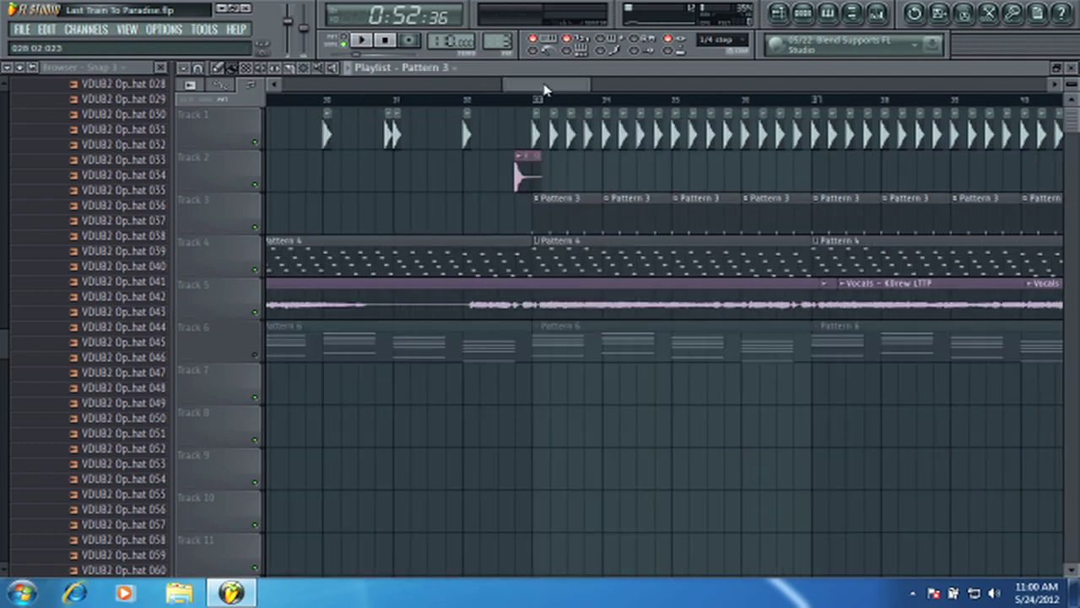
{"action": "left_click", "coordinate": [556, 101]}
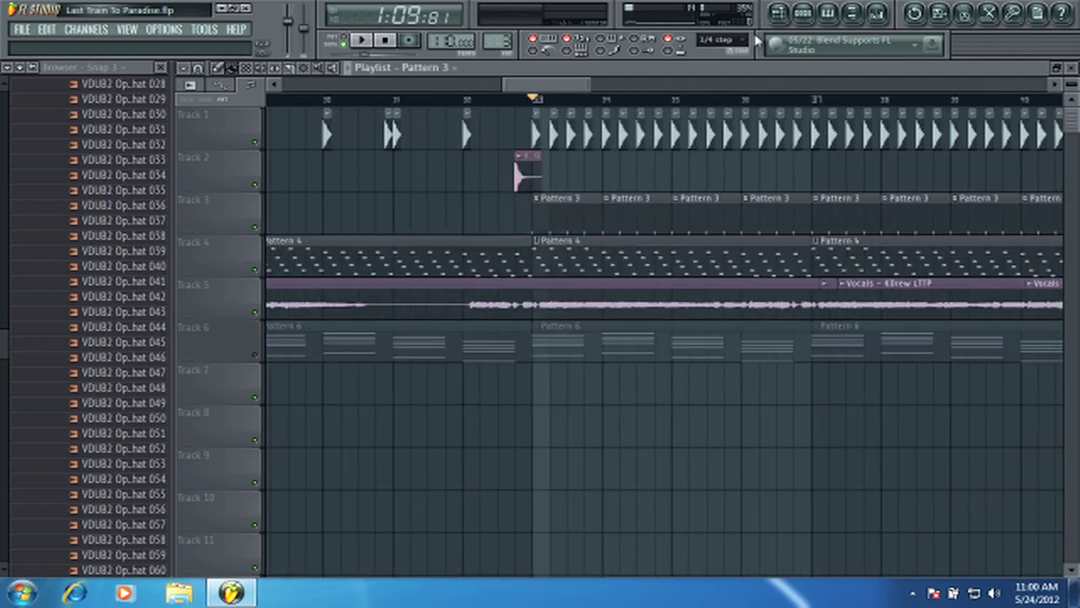
{"action": "left_click", "coordinate": [878, 13]}
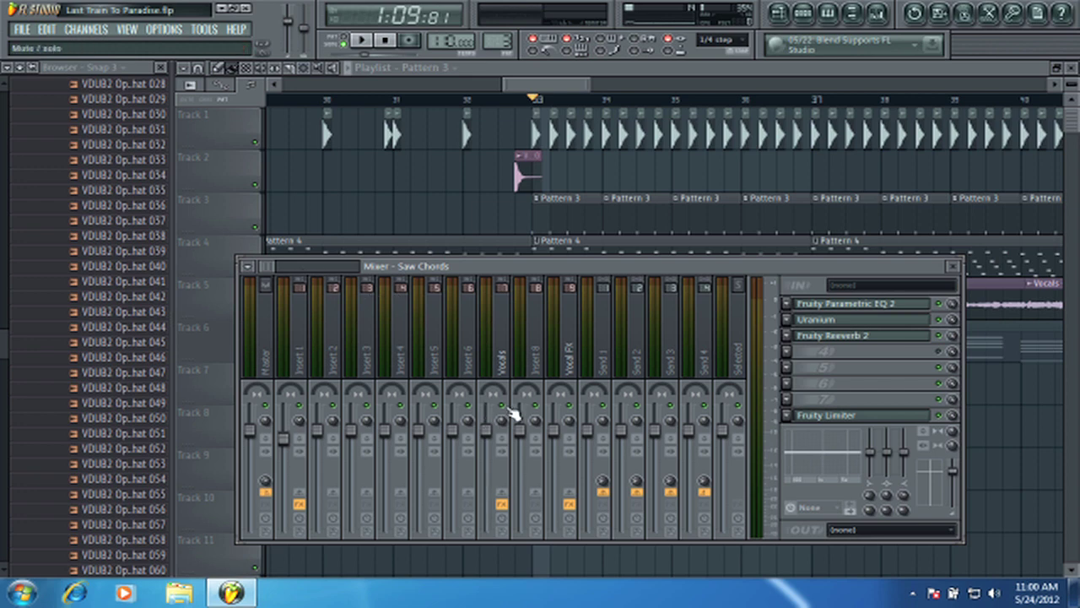
{"action": "left_click", "coordinate": [545, 87]}
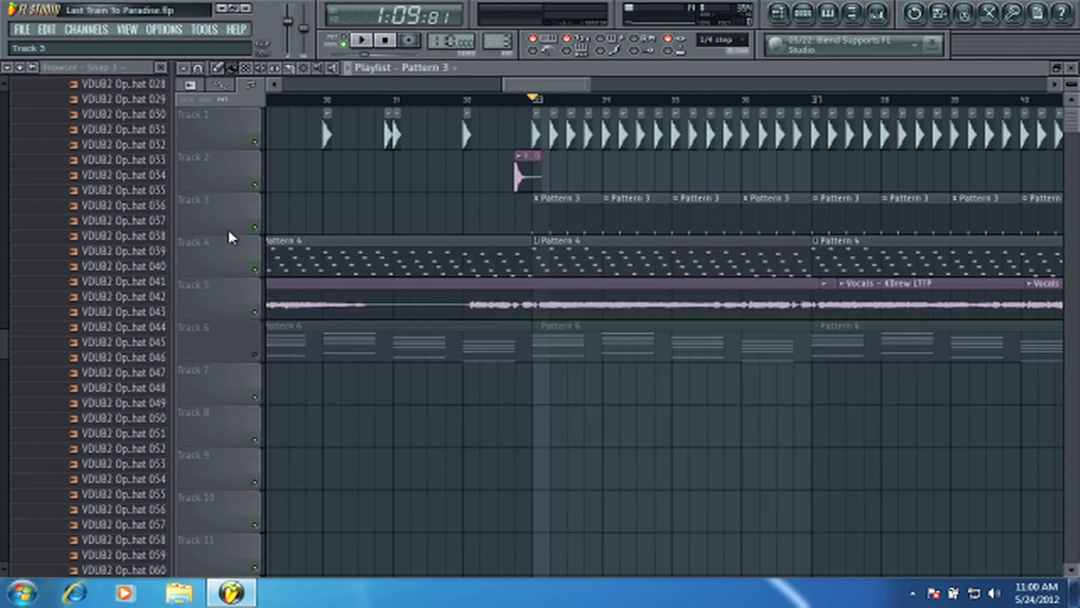
Step: Mute Tracks 4 and 1 in the playlist, play the song briefly from bar 33 and stop it
{"action": "left_click", "coordinate": [256, 269]}
{"action": "left_click", "coordinate": [255, 142]}
{"action": "key", "text": "space"}
{"action": "left_click_drag", "start_coordinate": [556, 84], "coordinate": [571, 88]}
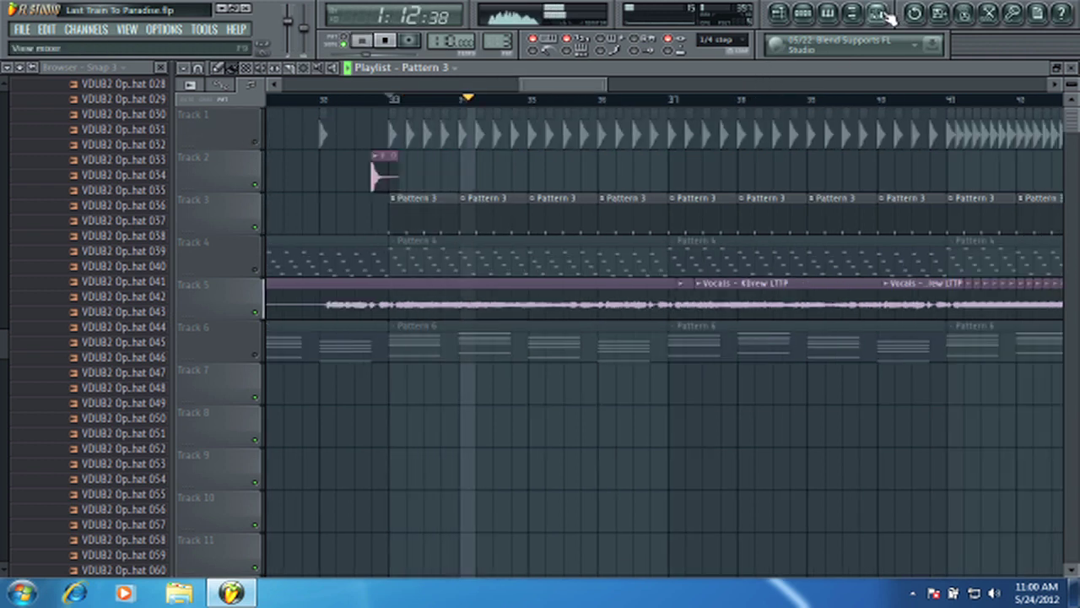
{"action": "key", "text": "space"}
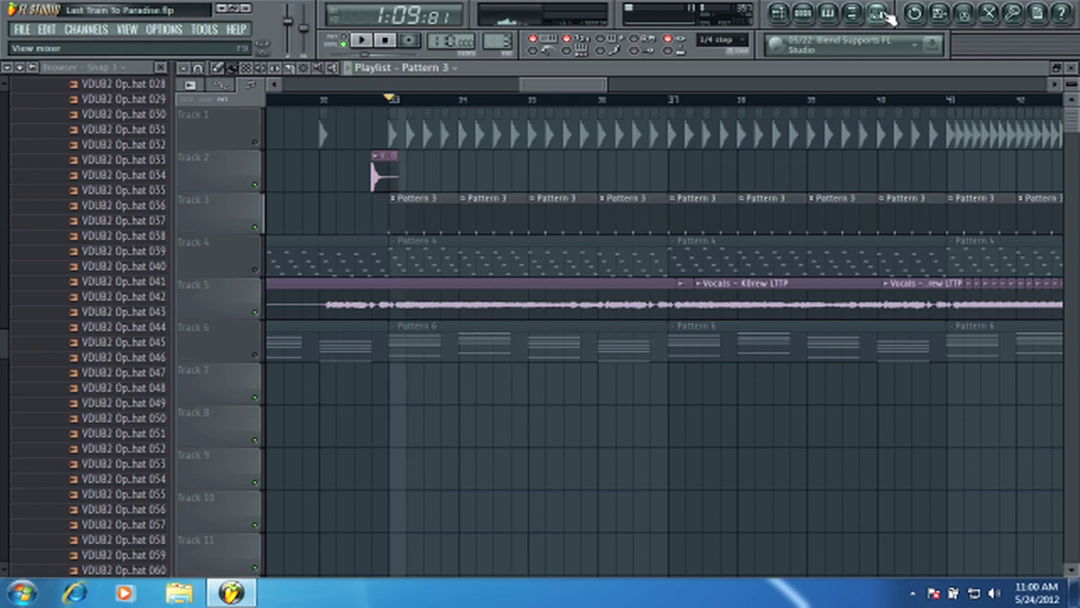
Step: Open the Fruity Limiter of the Vocals mixer track and play the song from bar 33 to examine its compression graph
{"action": "left_click", "coordinate": [888, 15]}
{"action": "left_click", "coordinate": [501, 363]}
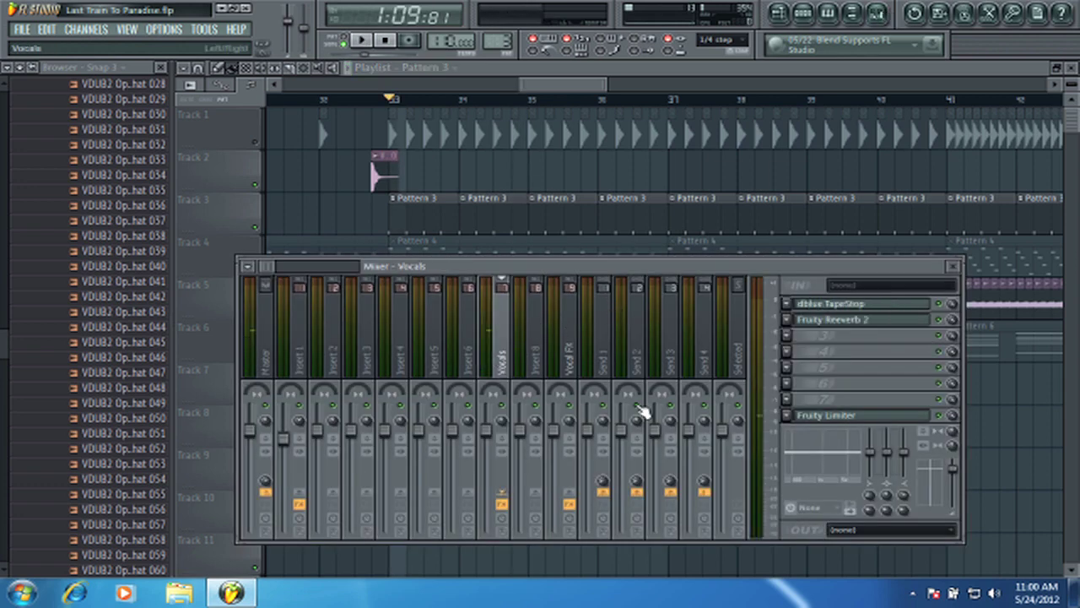
{"action": "left_click", "coordinate": [831, 417]}
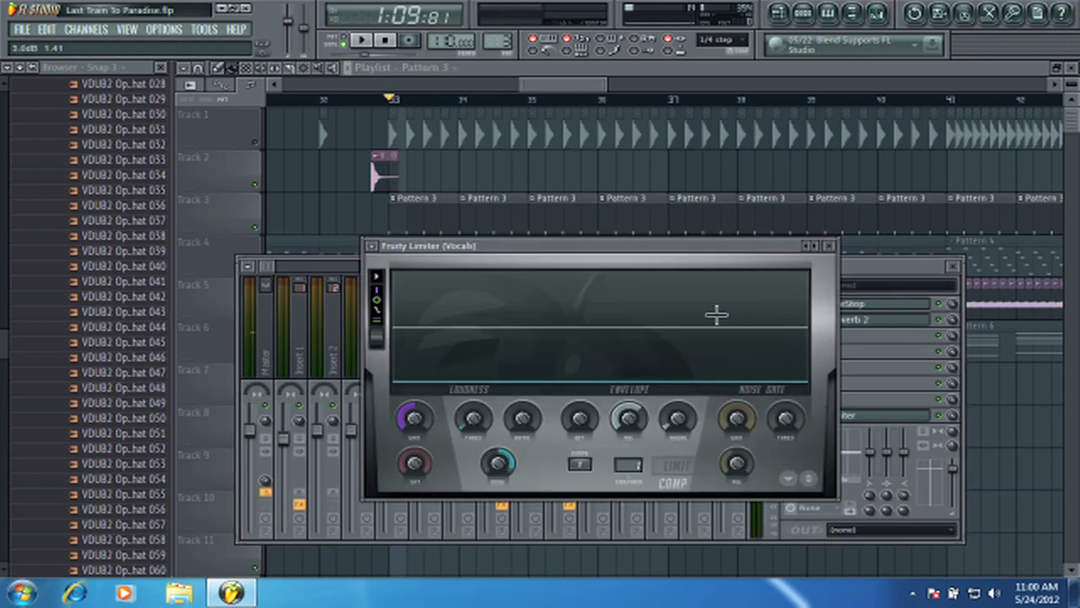
{"action": "left_click", "coordinate": [864, 300]}
{"action": "left_click_drag", "start_coordinate": [824, 269], "coordinate": [815, 548]}
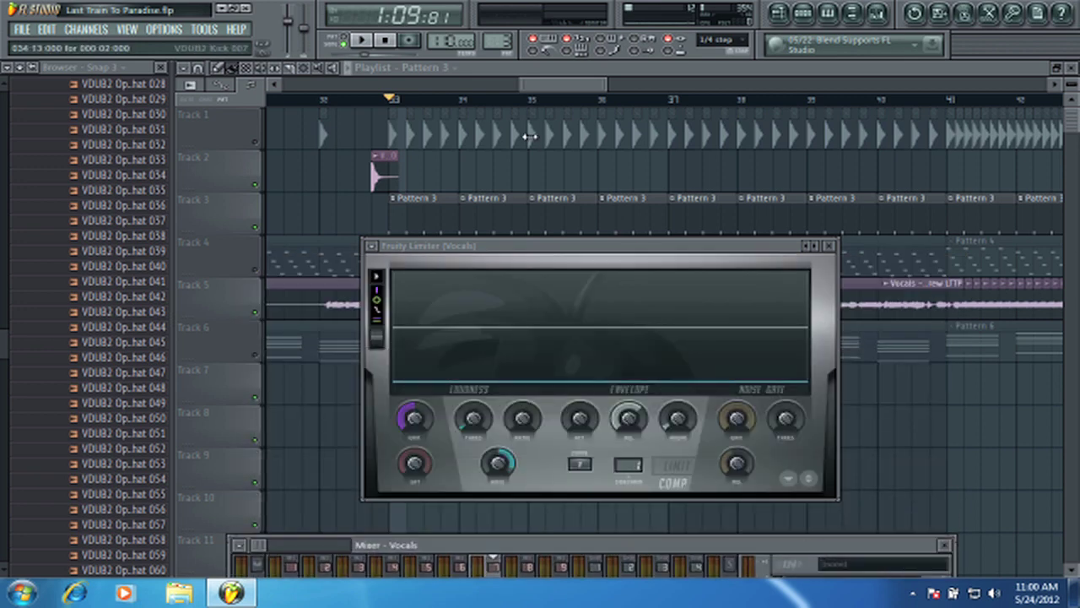
{"action": "left_click", "coordinate": [363, 41]}
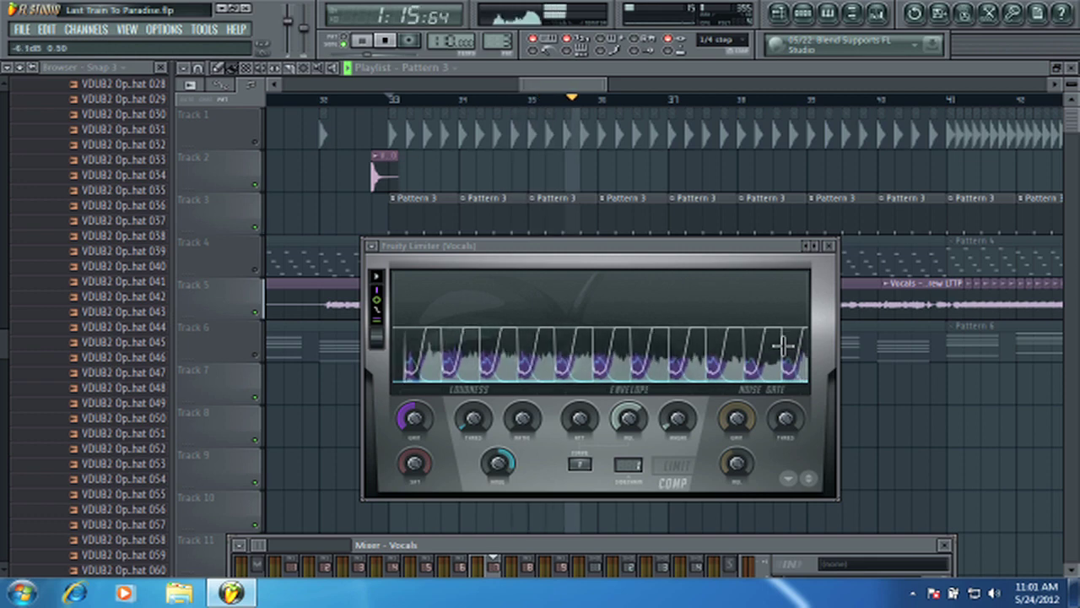
{"action": "left_click", "coordinate": [385, 40]}
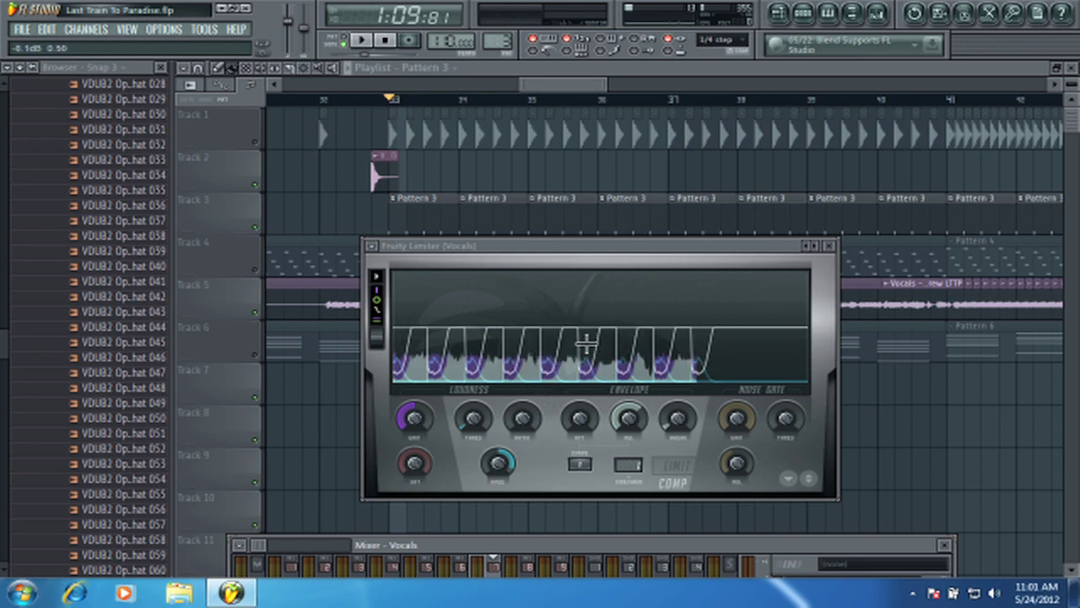
Step: Raise the compressor threshold in the Vocals Fruity Limiter and play the song from bar 33 to compare the ducking
{"action": "left_click_drag", "start_coordinate": [504, 246], "coordinate": [524, 318]}
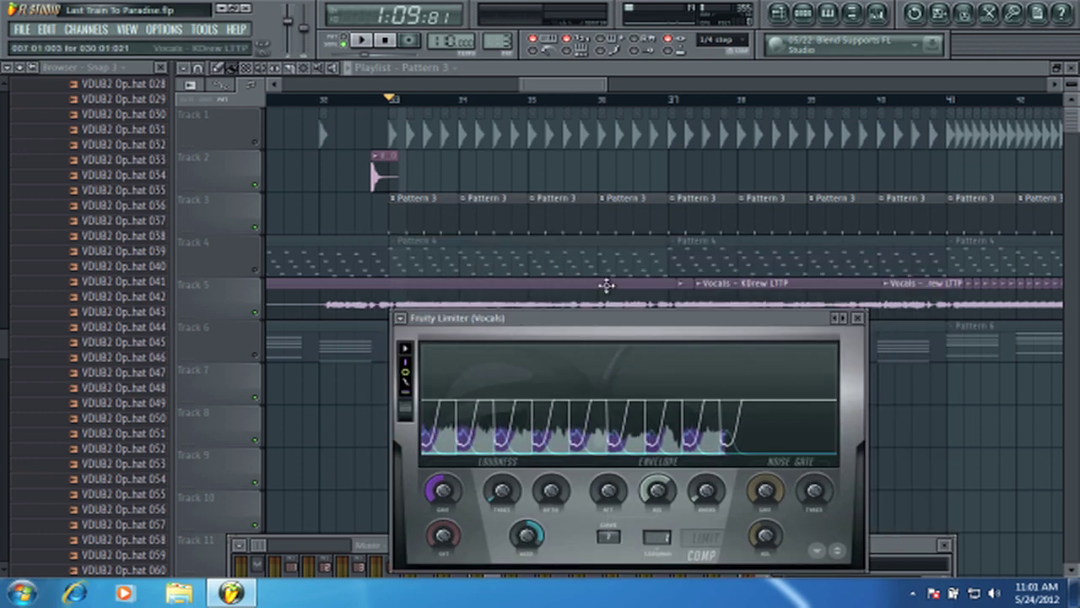
{"action": "left_click_drag", "start_coordinate": [605, 321], "coordinate": [541, 230]}
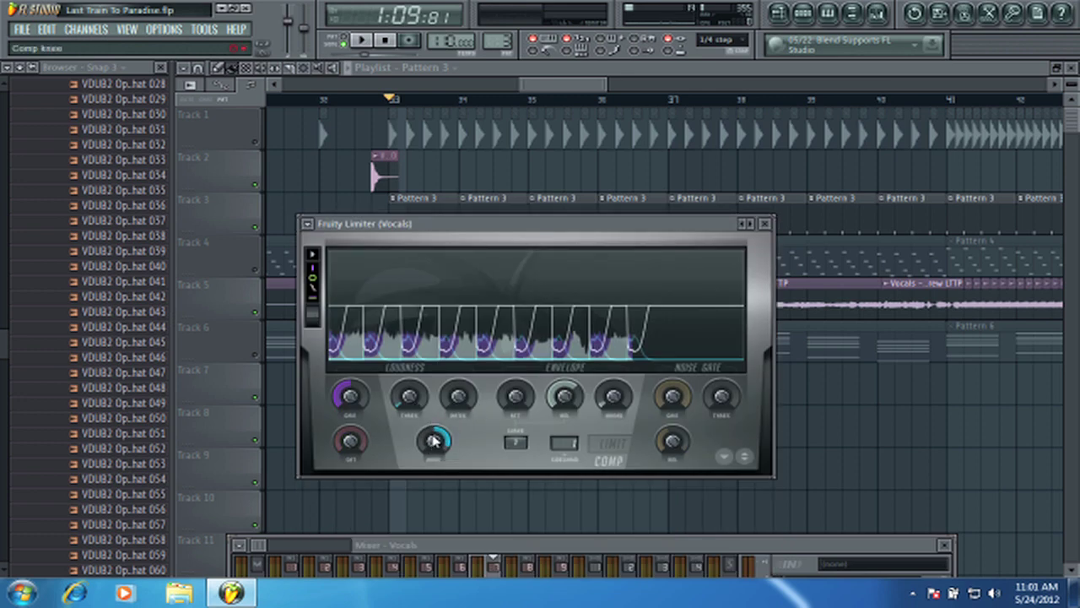
{"action": "left_click_drag", "start_coordinate": [458, 395], "coordinate": [458, 403]}
{"action": "left_click_drag", "start_coordinate": [404, 409], "coordinate": [404, 439]}
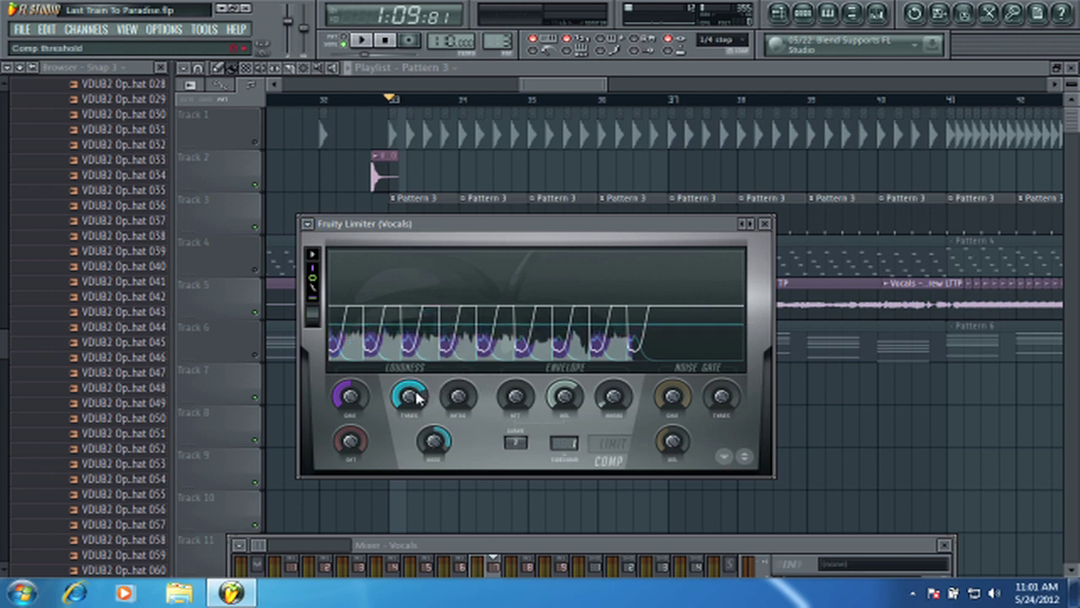
{"action": "left_click", "coordinate": [365, 42]}
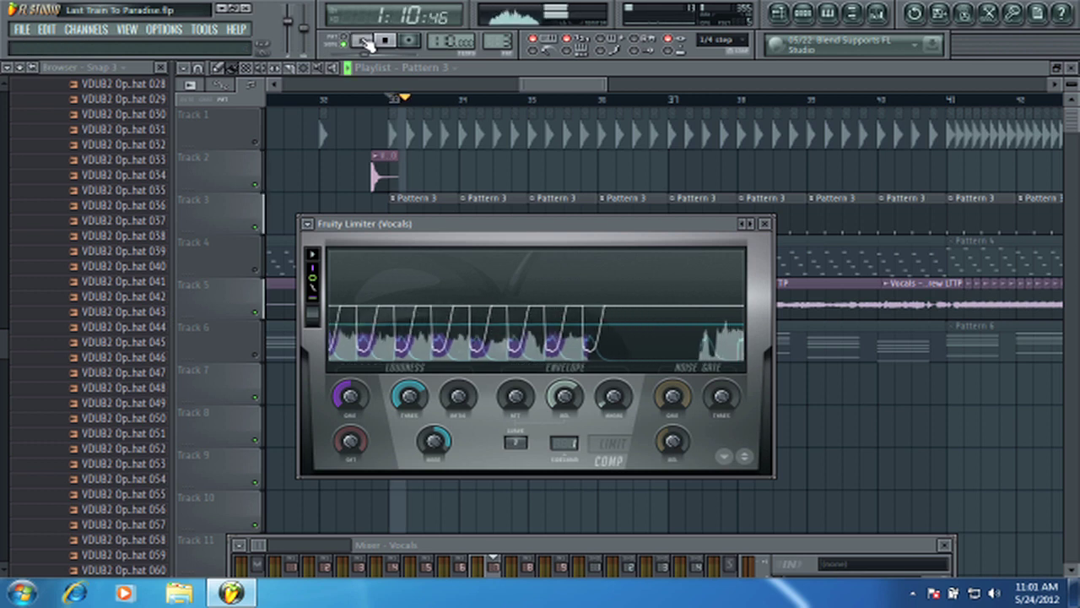
{"action": "left_click", "coordinate": [386, 42]}
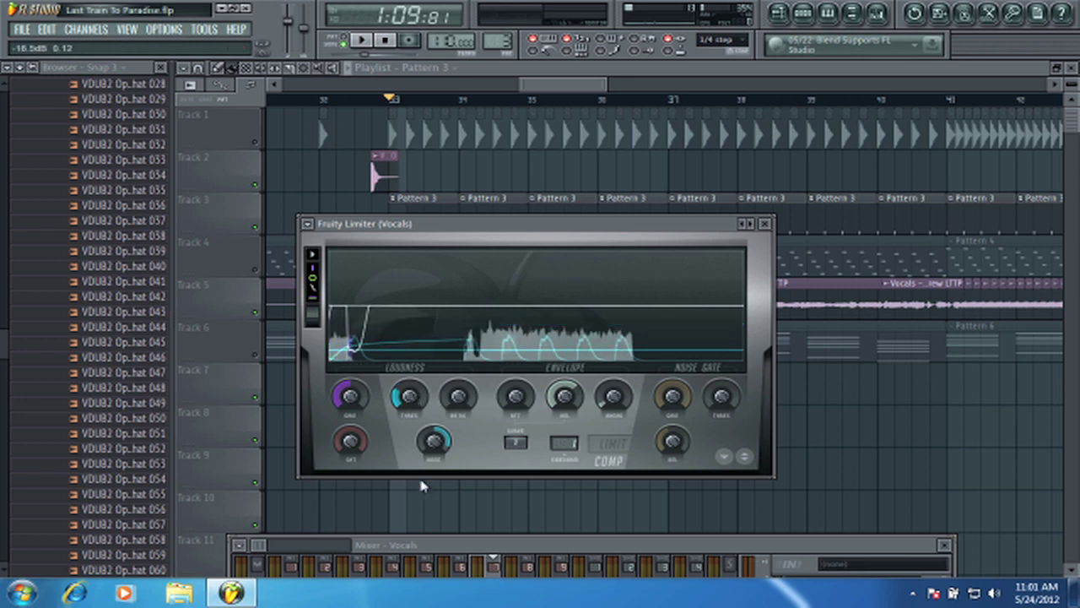
Step: Play the song again from bar 33, then lower the Vocals limiter's threshold to near its minimum and close the limiter
{"action": "left_click", "coordinate": [369, 41]}
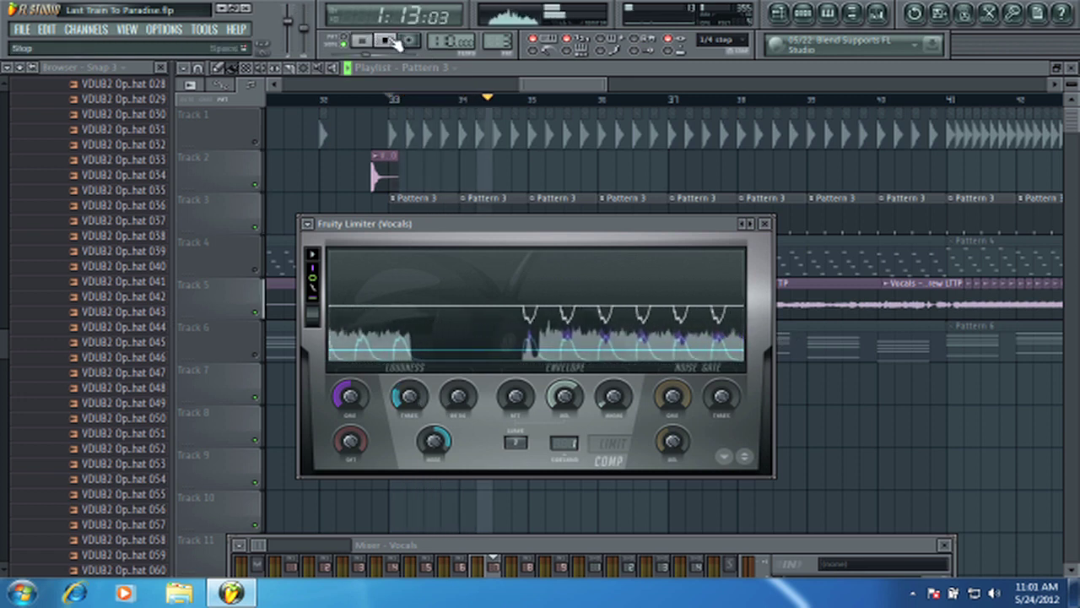
{"action": "left_click", "coordinate": [389, 42]}
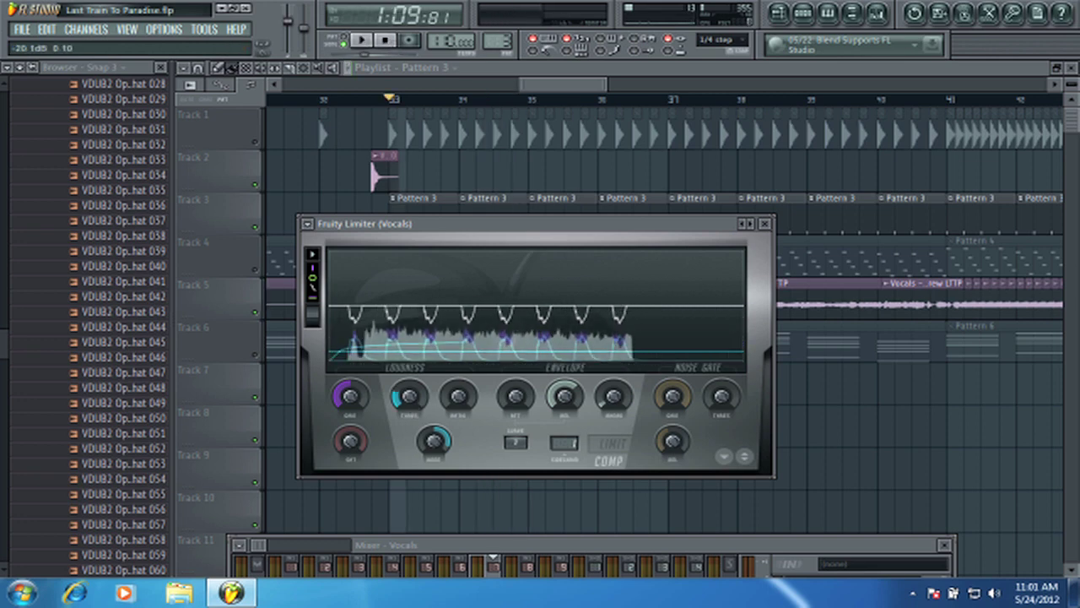
{"action": "left_click_drag", "start_coordinate": [409, 395], "coordinate": [408, 410]}
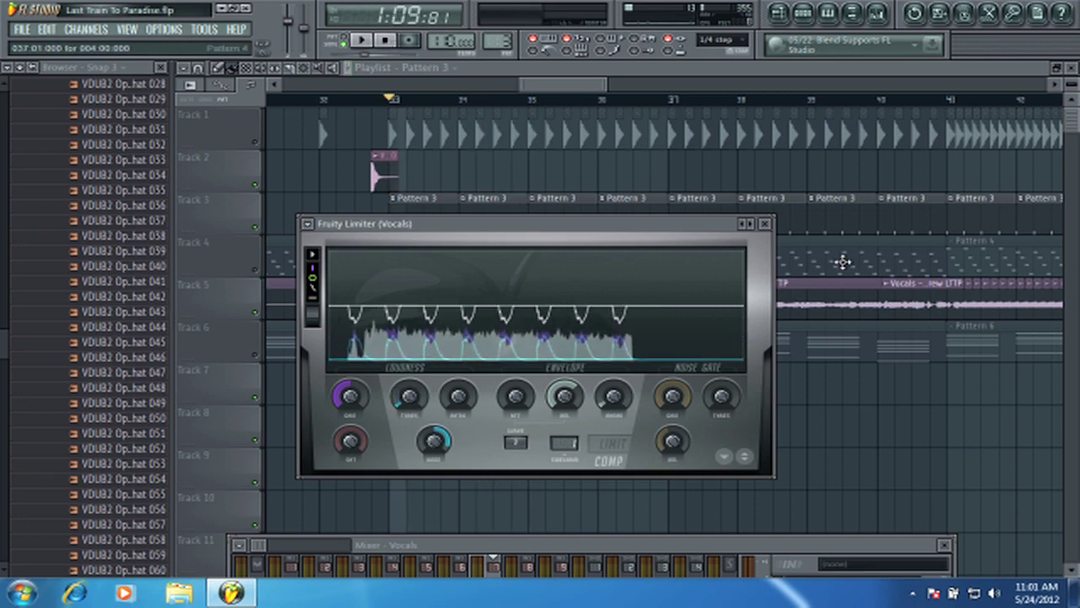
{"action": "left_click", "coordinate": [765, 224]}
Step: Open the Sidechain channel's settings to show its routing to mixer track 99 and bring the mixer into full view
{"action": "key", "text": "F6"}
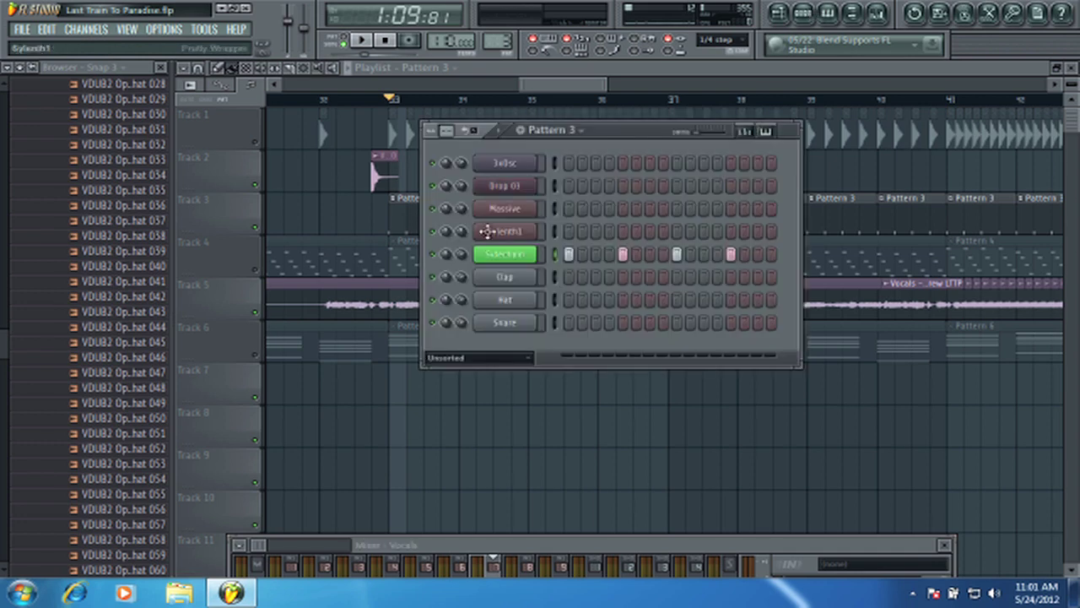
{"action": "left_click", "coordinate": [524, 260]}
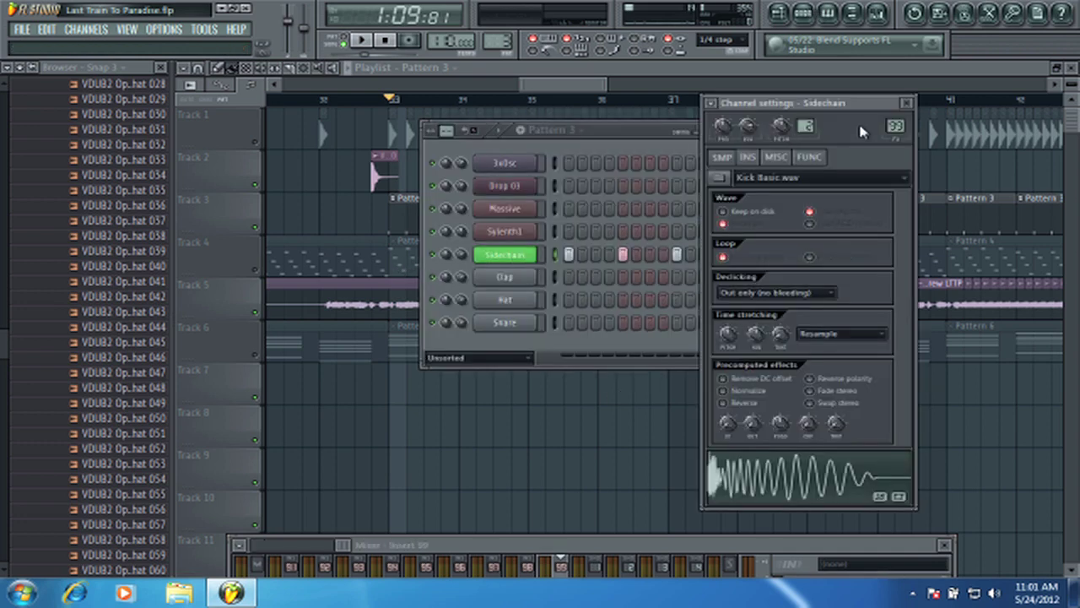
{"action": "left_click_drag", "start_coordinate": [846, 544], "coordinate": [884, 203]}
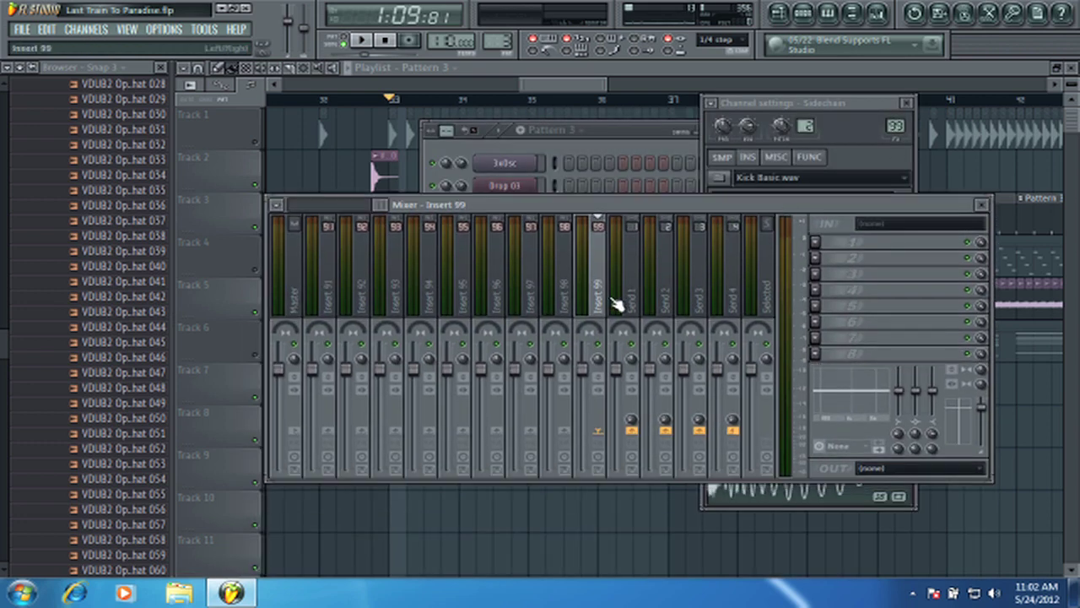
Step: Rename mixer track Insert 99 as Sidechain and colour it green
{"action": "right_click", "coordinate": [597, 287]}
{"action": "left_click", "coordinate": [631, 332]}
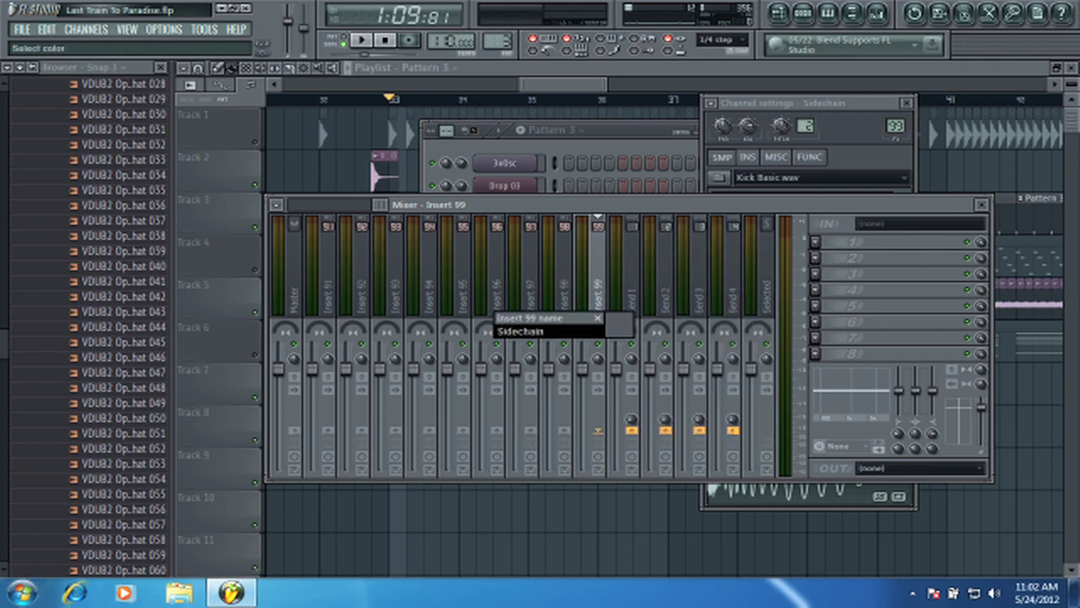
{"action": "left_click", "coordinate": [626, 328]}
{"action": "left_click", "coordinate": [654, 308]}
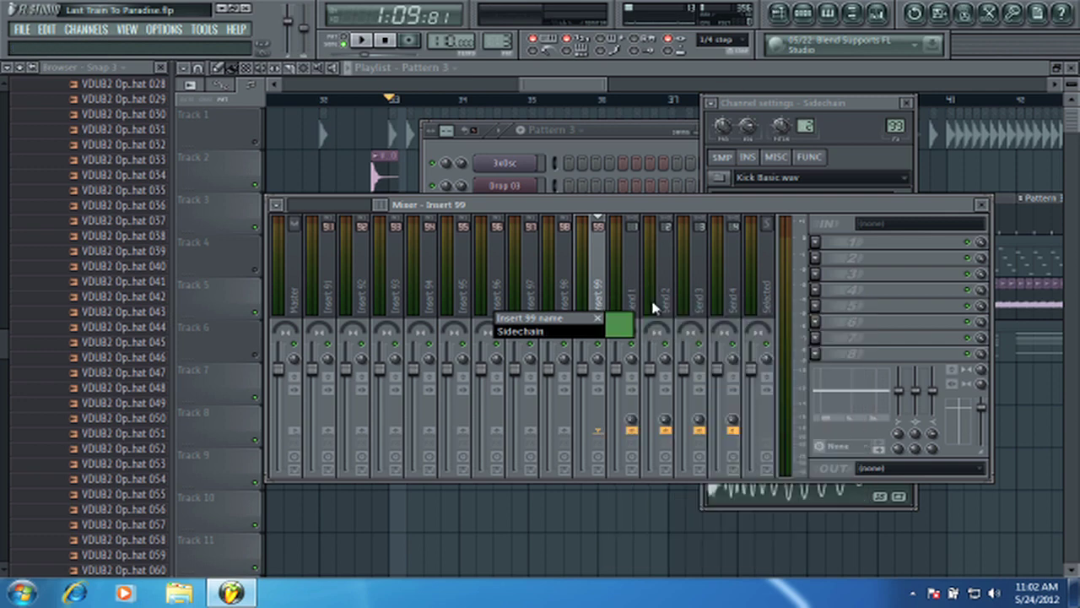
{"action": "key", "text": "Return"}
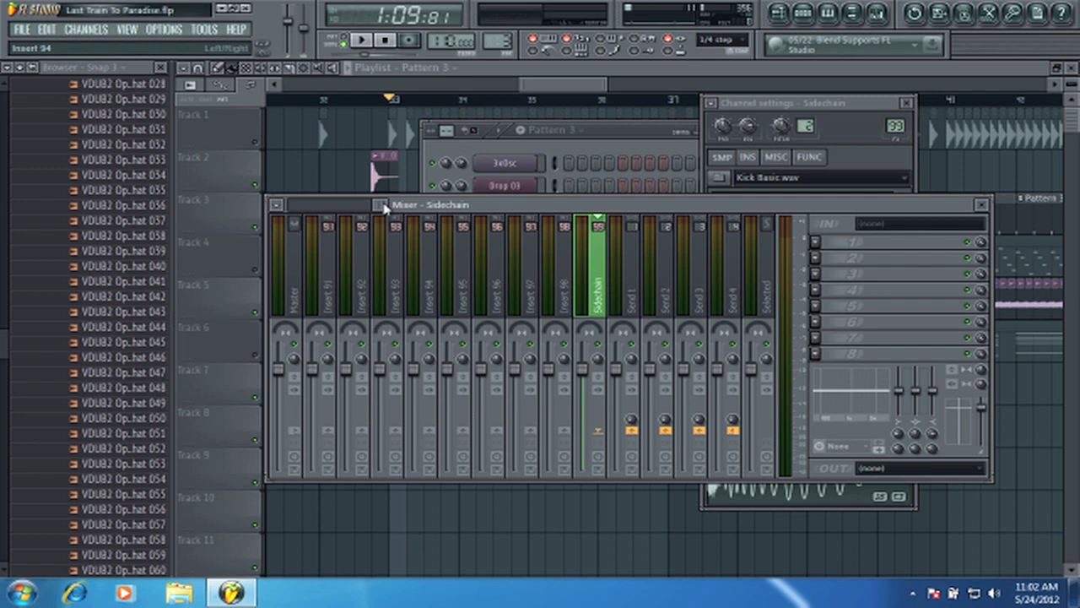
{"action": "left_click_drag", "start_coordinate": [383, 206], "coordinate": [301, 225]}
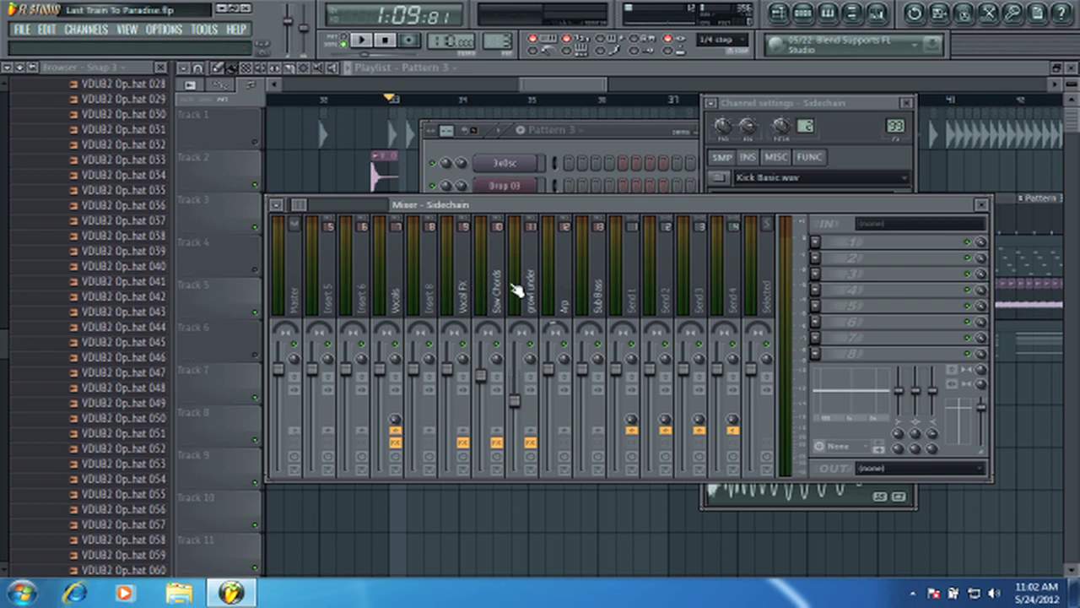
{"action": "scroll", "coordinate": [504, 434], "scroll_direction": "down", "scroll_amount": 10}
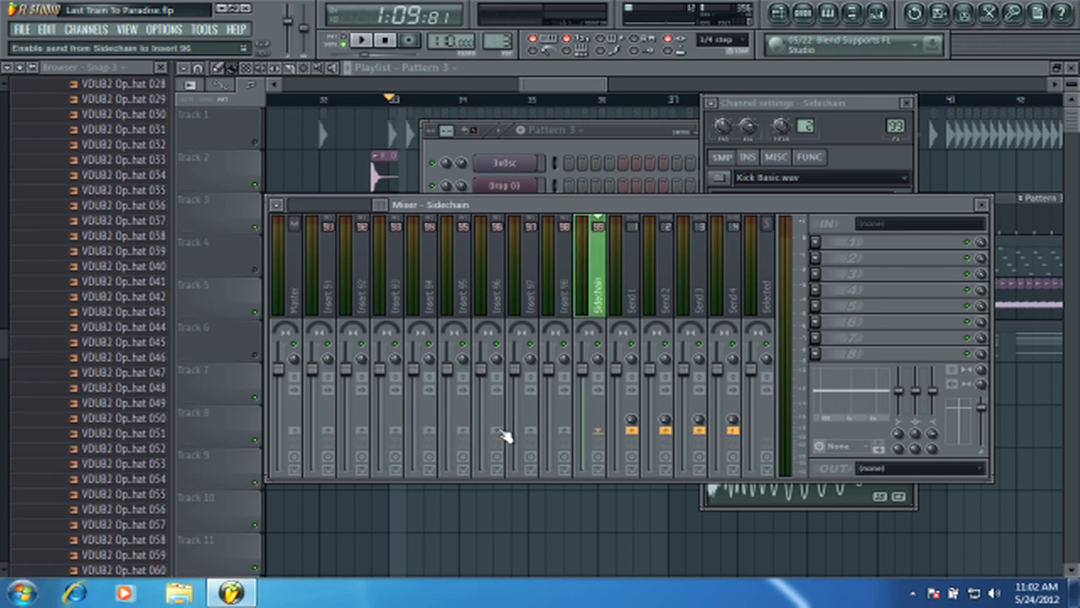
{"action": "right_click", "coordinate": [501, 435]}
{"action": "left_click", "coordinate": [512, 287]}
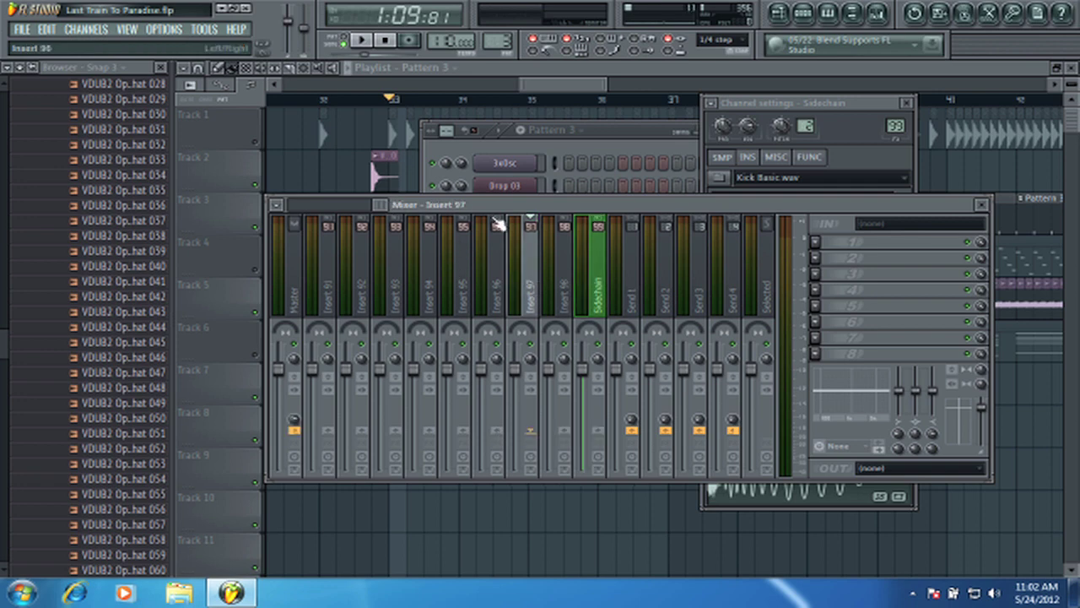
{"action": "key", "text": "Right"}
{"action": "key", "text": "Right"}
Step: Sidechain the Sidechain mixer track to the Saw Chords track
{"action": "left_click_drag", "start_coordinate": [395, 211], "coordinate": [371, 214]}
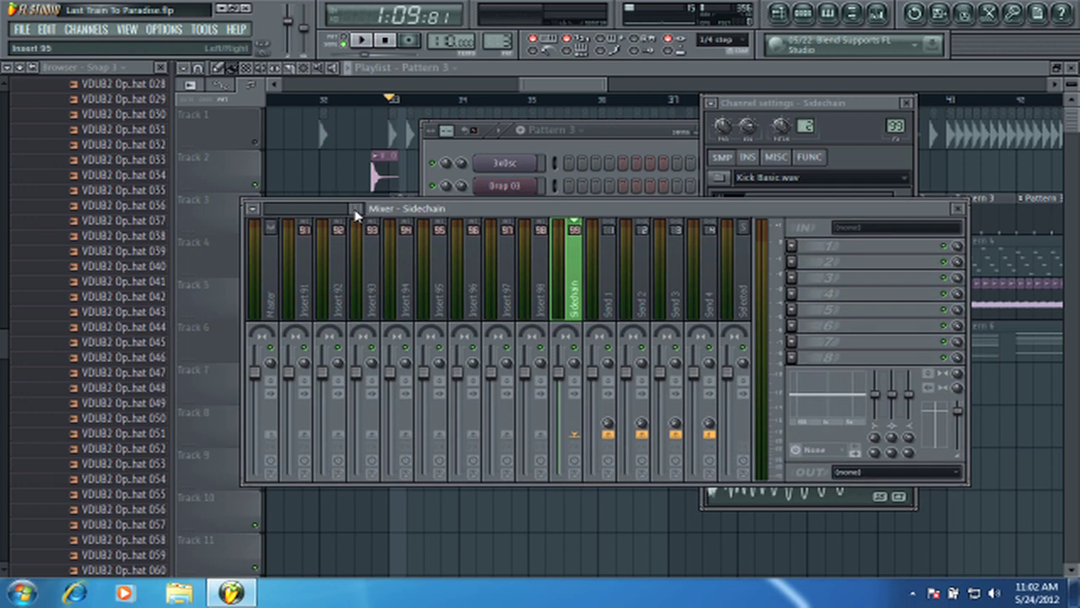
{"action": "scroll", "coordinate": [263, 249], "scroll_direction": "up", "scroll_amount": 10}
{"action": "scroll", "coordinate": [266, 246], "scroll_direction": "down", "scroll_amount": 4}
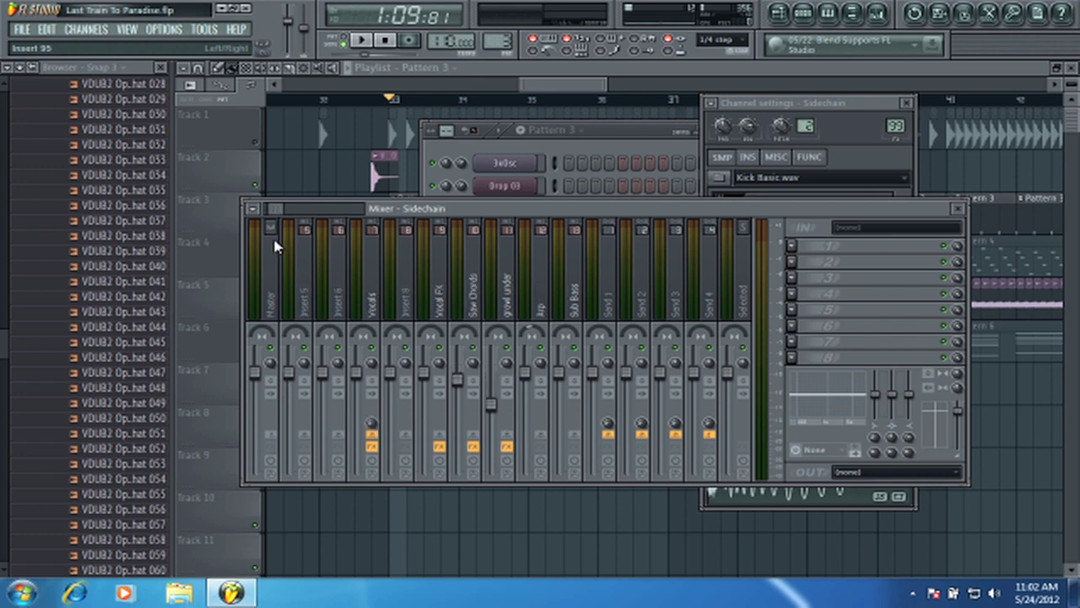
{"action": "right_click", "coordinate": [477, 438]}
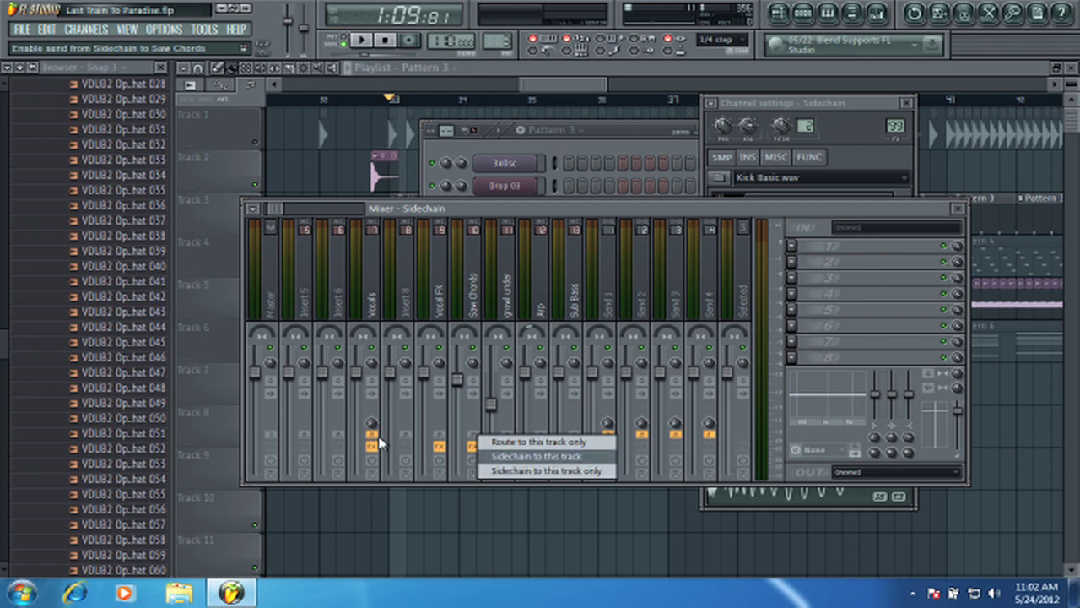
{"action": "left_click", "coordinate": [537, 455]}
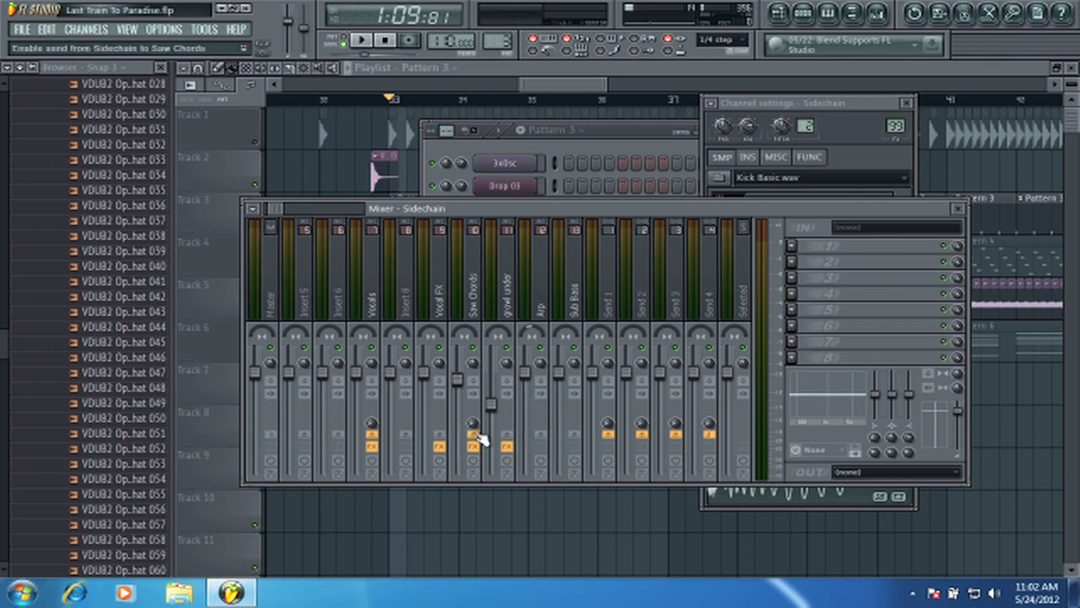
Step: Examine the Saw Chords track's effects and the Sidechain track's sends in the mixer, and dismiss the Windows activation notice
{"action": "left_click", "coordinate": [480, 302]}
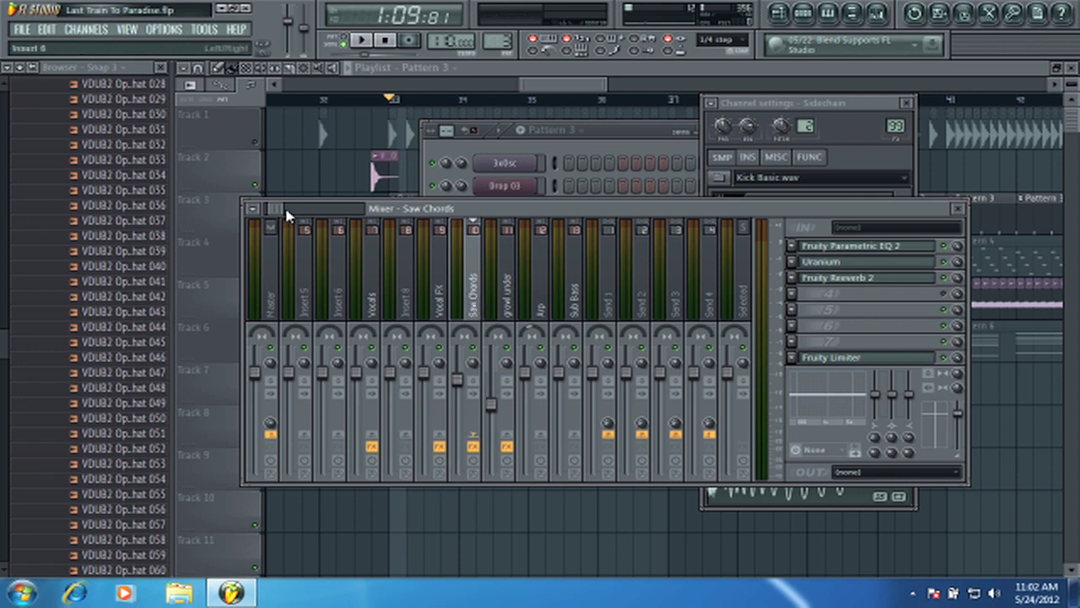
{"action": "left_click_drag", "start_coordinate": [281, 212], "coordinate": [376, 205]}
{"action": "left_click", "coordinate": [579, 296]}
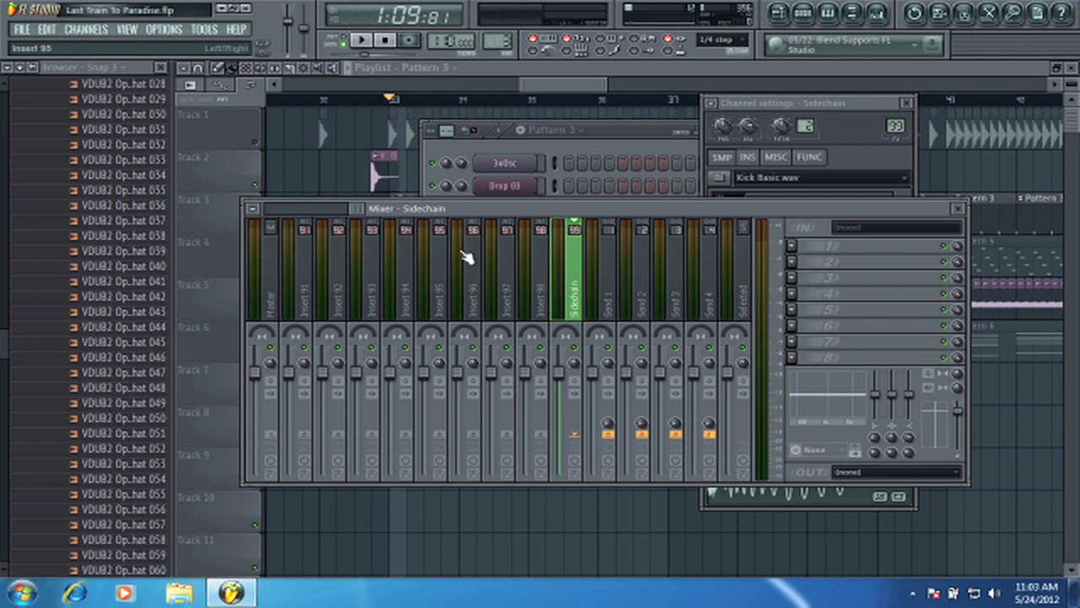
{"action": "left_click_drag", "start_coordinate": [362, 208], "coordinate": [288, 221]}
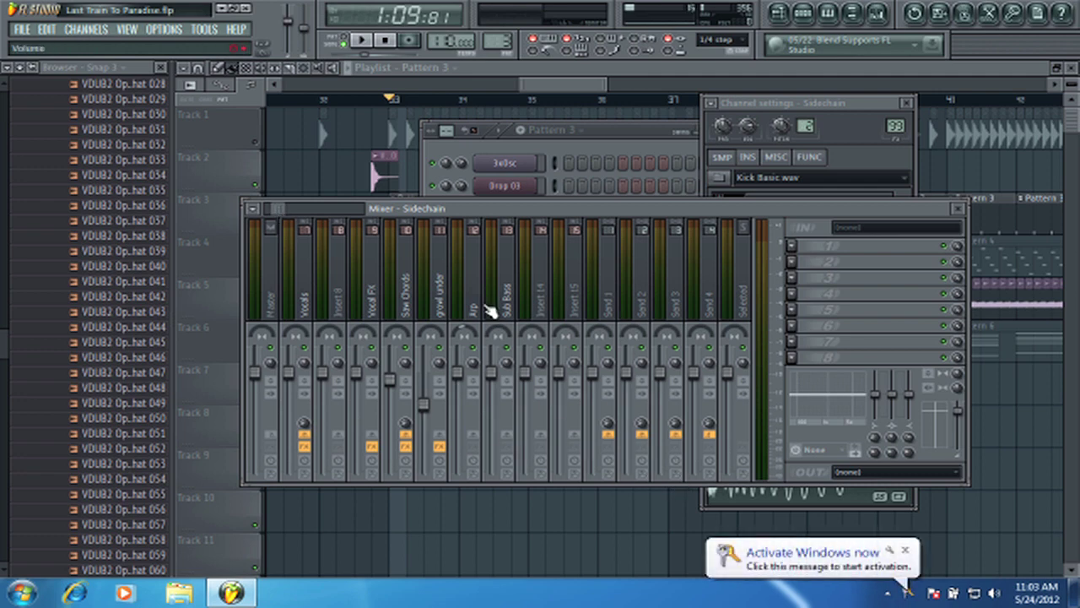
{"action": "left_click", "coordinate": [904, 549]}
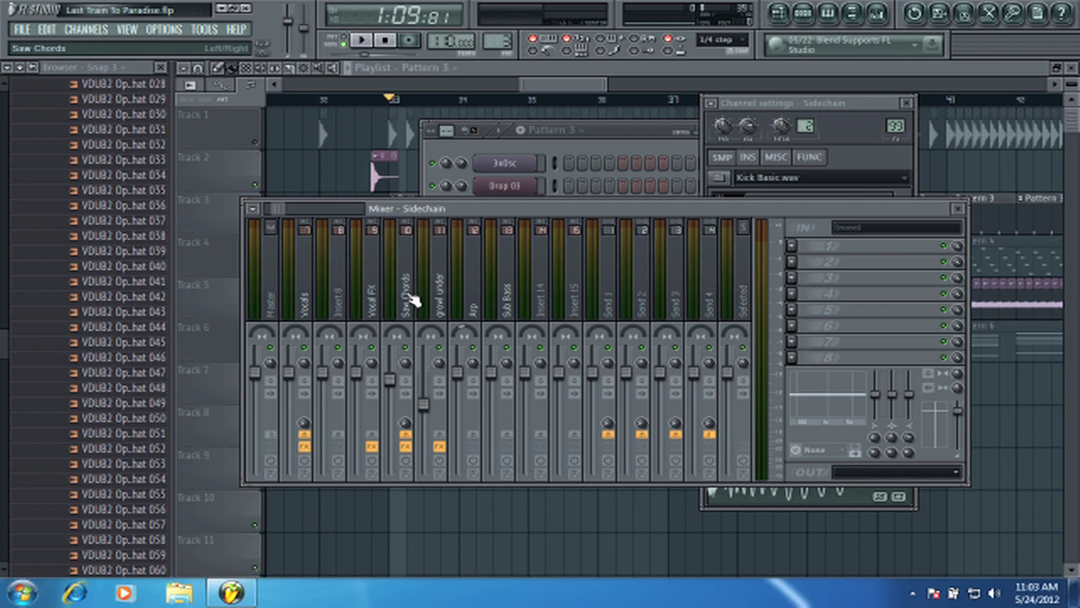
Step: Open the Fruity Limiter of the Saw Chords mixer track and switch it to compressor mode
{"action": "left_click", "coordinate": [411, 301]}
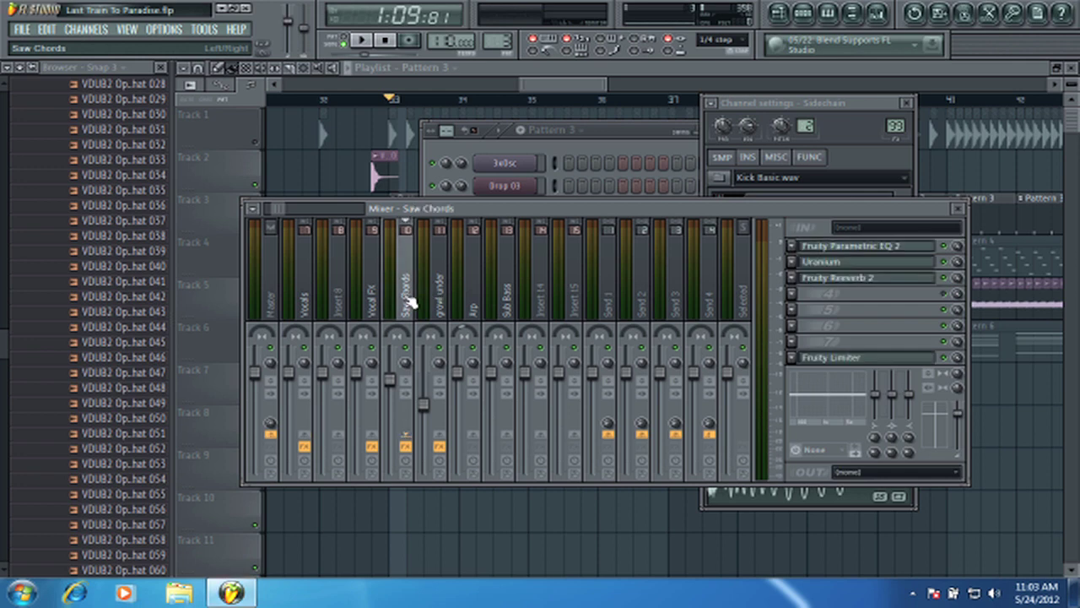
{"action": "left_click", "coordinate": [854, 363]}
{"action": "left_click_drag", "start_coordinate": [495, 374], "coordinate": [623, 130]}
{"action": "left_click", "coordinate": [614, 351]}
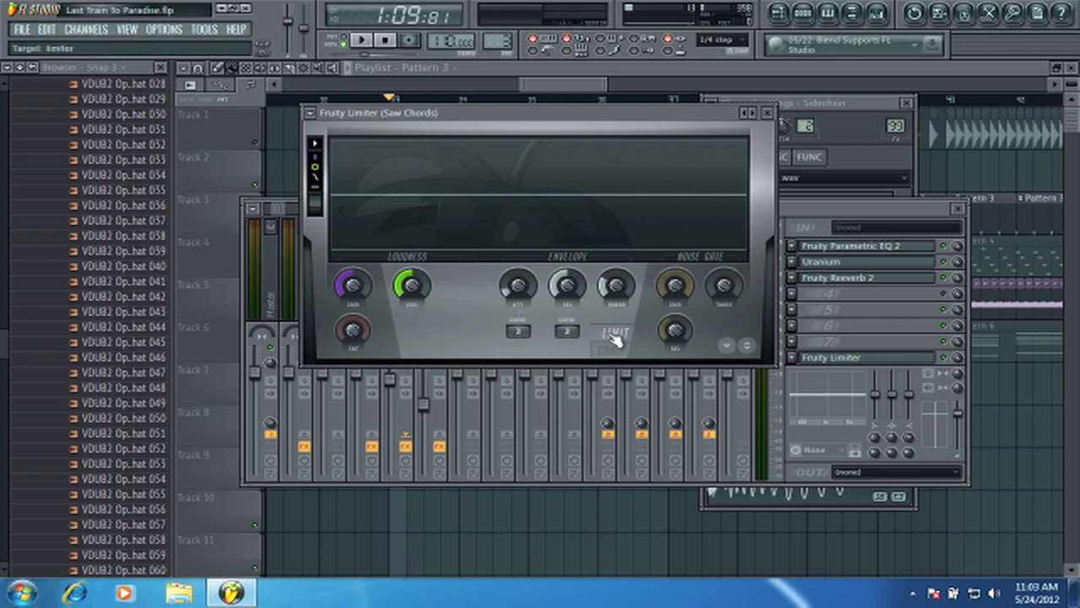
{"action": "left_click", "coordinate": [612, 354]}
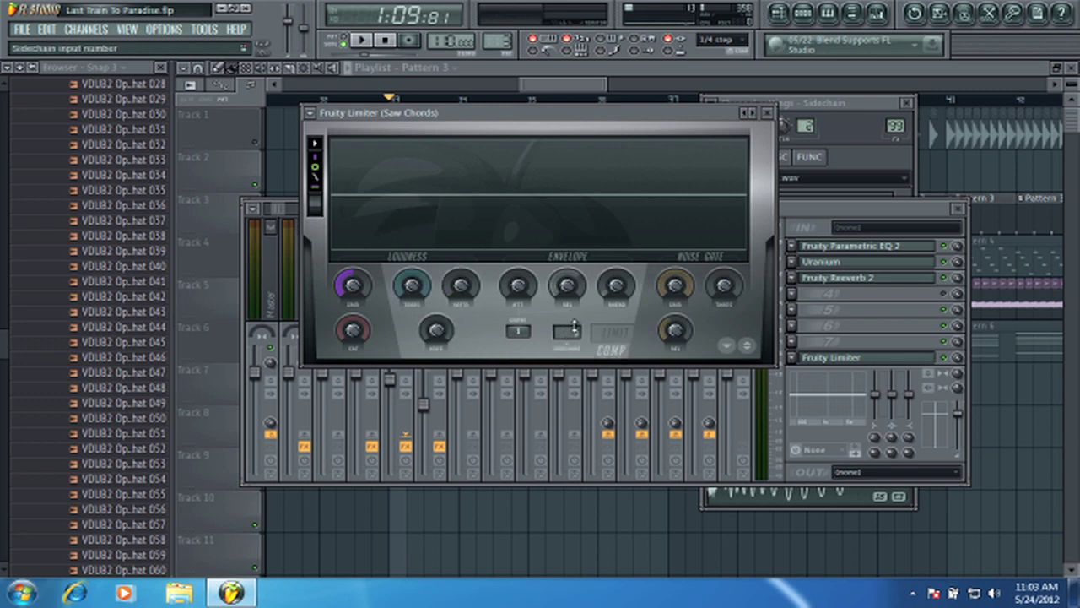
Step: Sidechain the Sub Bass and growl under mixer tracks to the Saw Chords track as additional inputs
{"action": "left_click", "coordinate": [795, 208]}
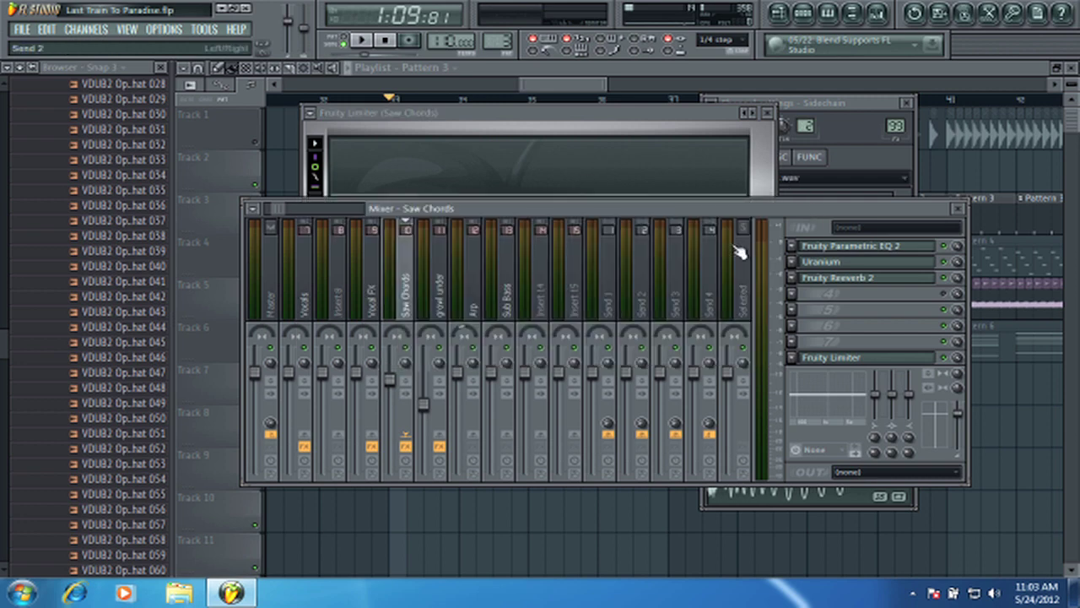
{"action": "left_click", "coordinate": [515, 288]}
{"action": "right_click", "coordinate": [406, 436]}
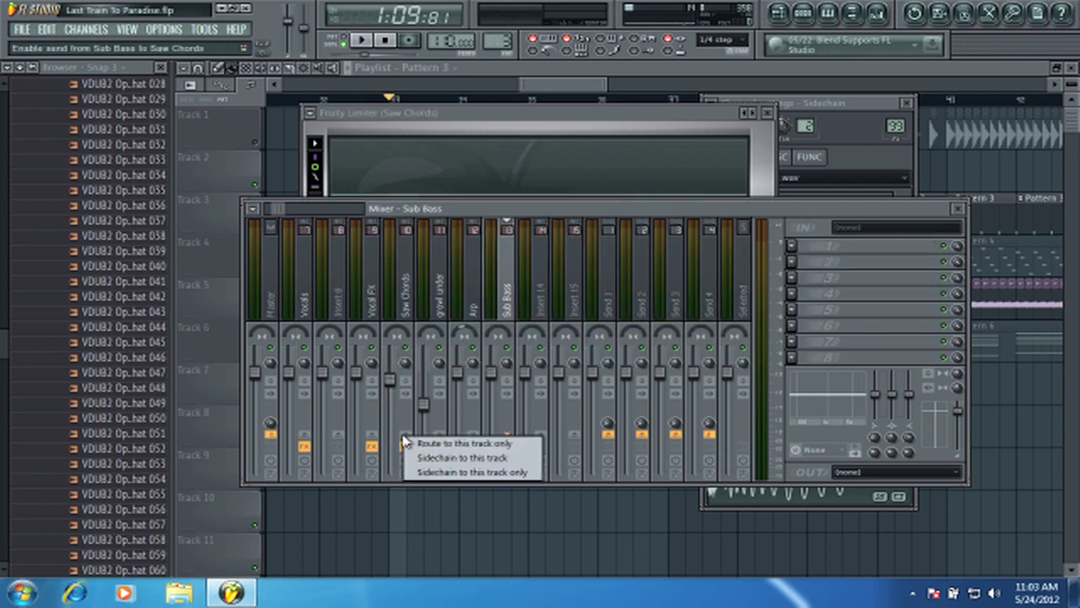
{"action": "left_click", "coordinate": [456, 460]}
{"action": "left_click", "coordinate": [442, 291]}
{"action": "right_click", "coordinate": [414, 439]}
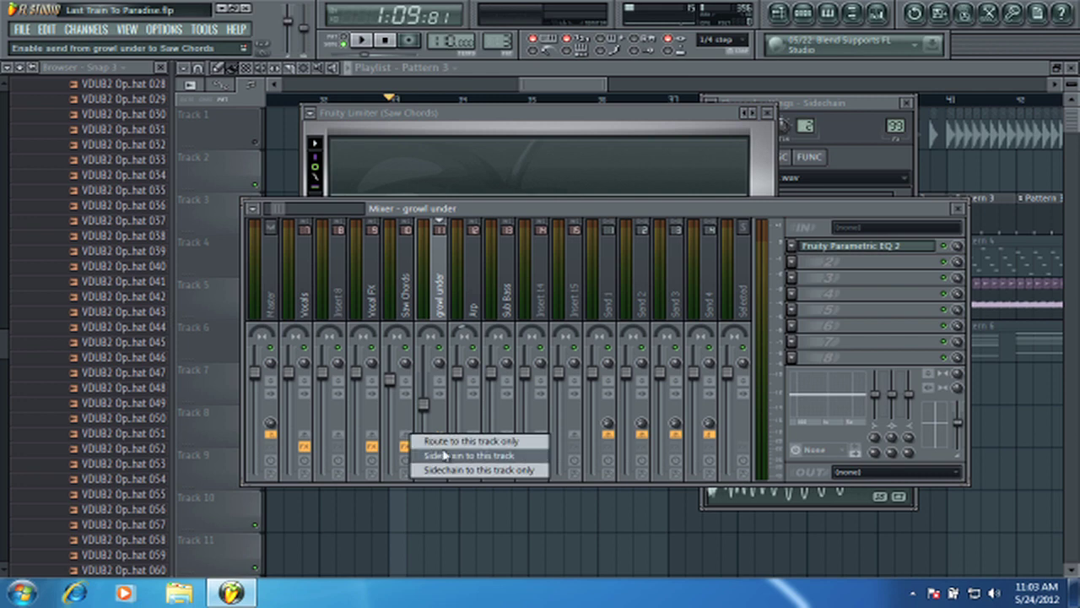
{"action": "left_click", "coordinate": [455, 456]}
Step: Reopen the Saw Chords Fruity Limiter beside the mixer and try sidechain input number 2 before setting it back to none
{"action": "left_click", "coordinate": [413, 270]}
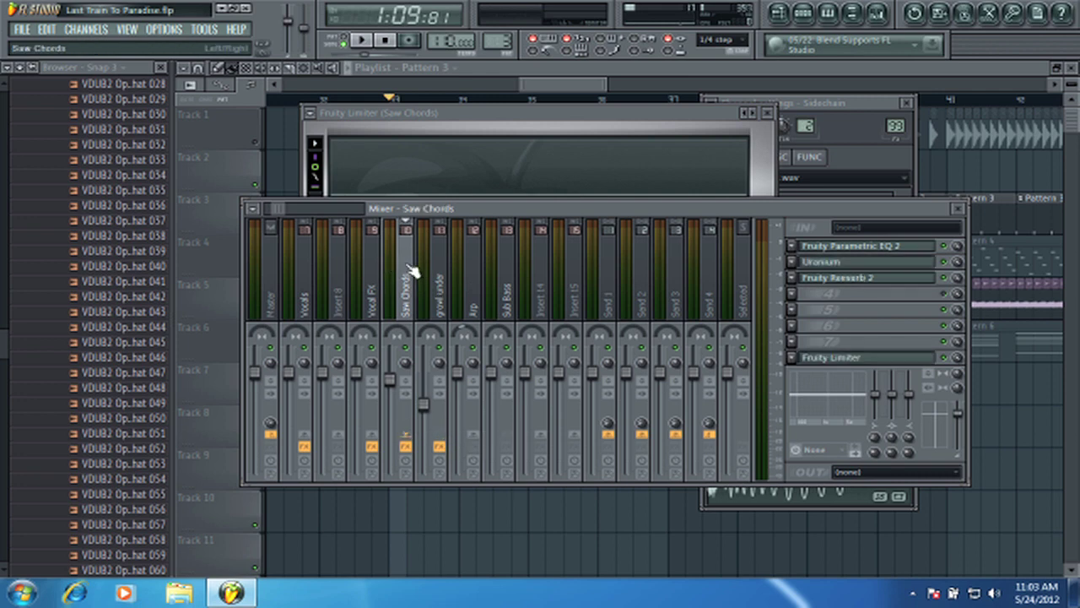
{"action": "left_click", "coordinate": [830, 358]}
{"action": "left_click", "coordinate": [815, 357]}
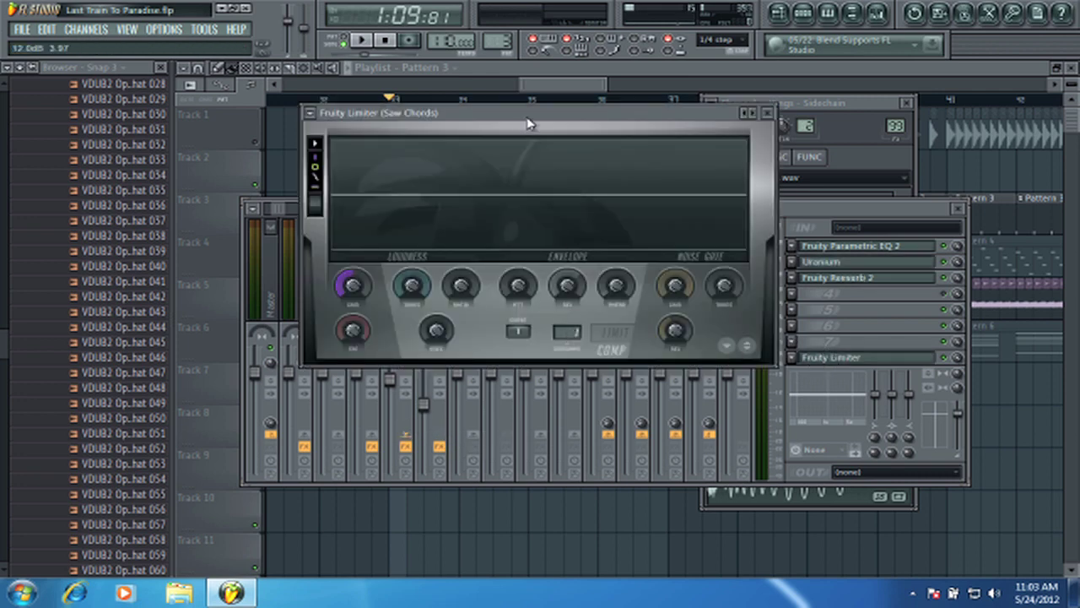
{"action": "left_click_drag", "start_coordinate": [597, 113], "coordinate": [910, 137]}
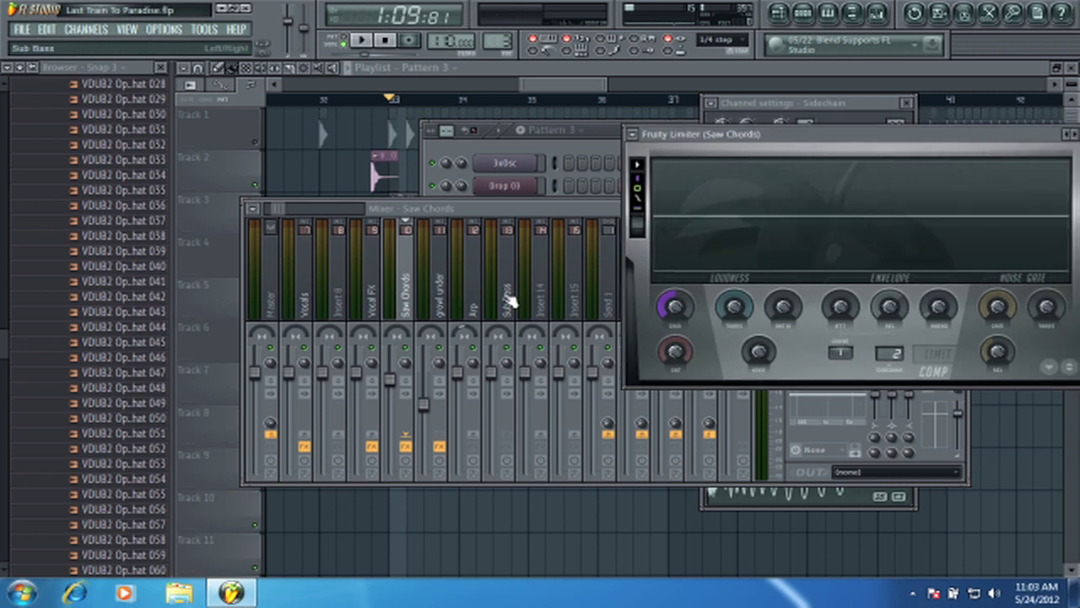
{"action": "left_click", "coordinate": [887, 353]}
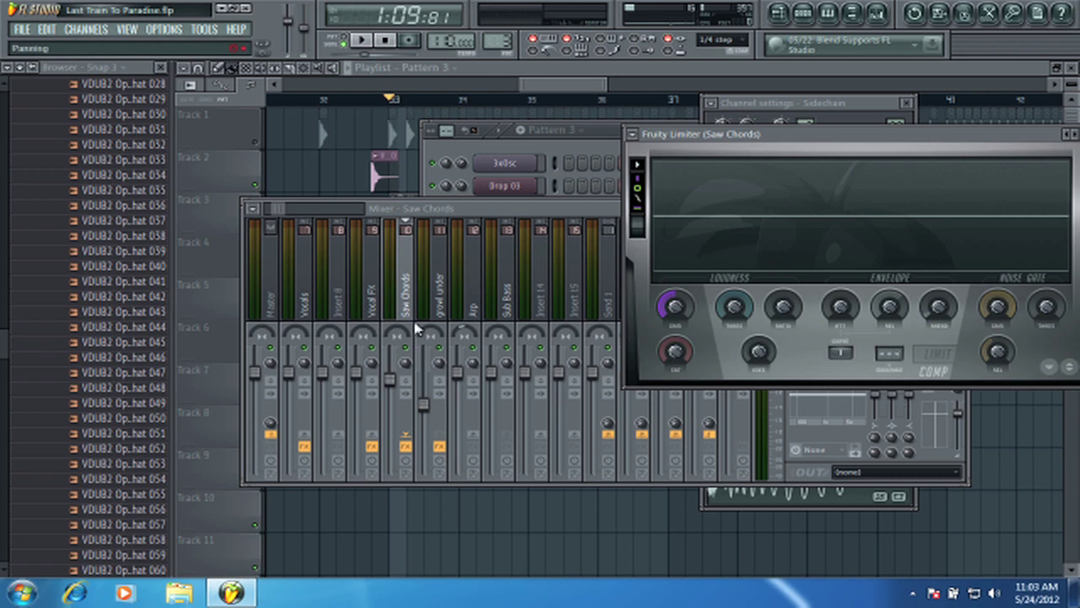
Step: Set the sidechain input of the Saw Chords Fruity Limiter to 1 and move its window off the mixer's effect slots
{"action": "left_click", "coordinate": [425, 354]}
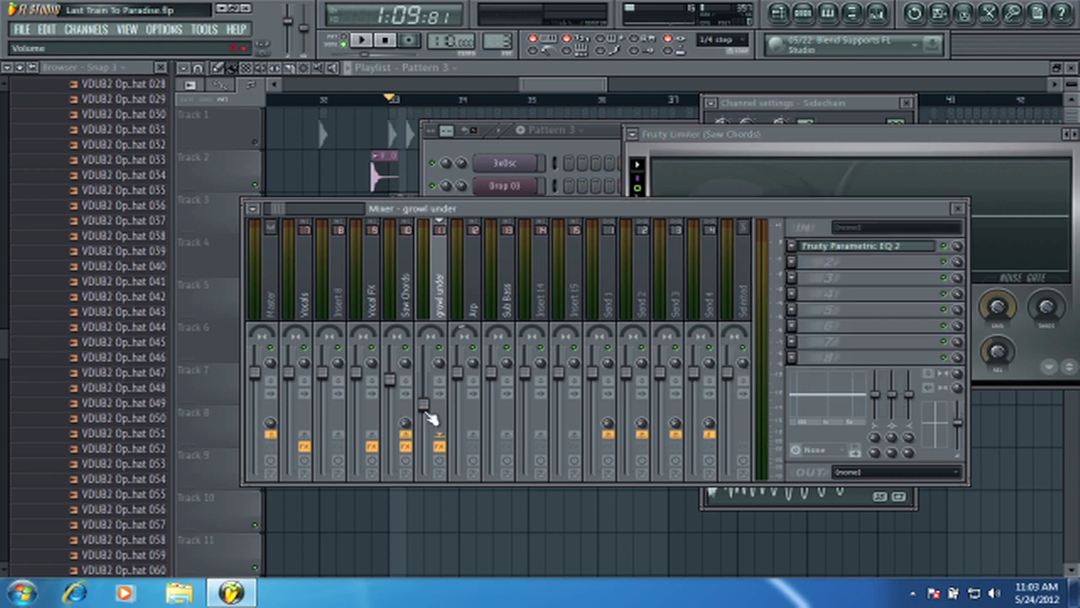
{"action": "left_click", "coordinate": [507, 293]}
{"action": "left_click", "coordinate": [473, 301]}
{"action": "left_click", "coordinate": [431, 297]}
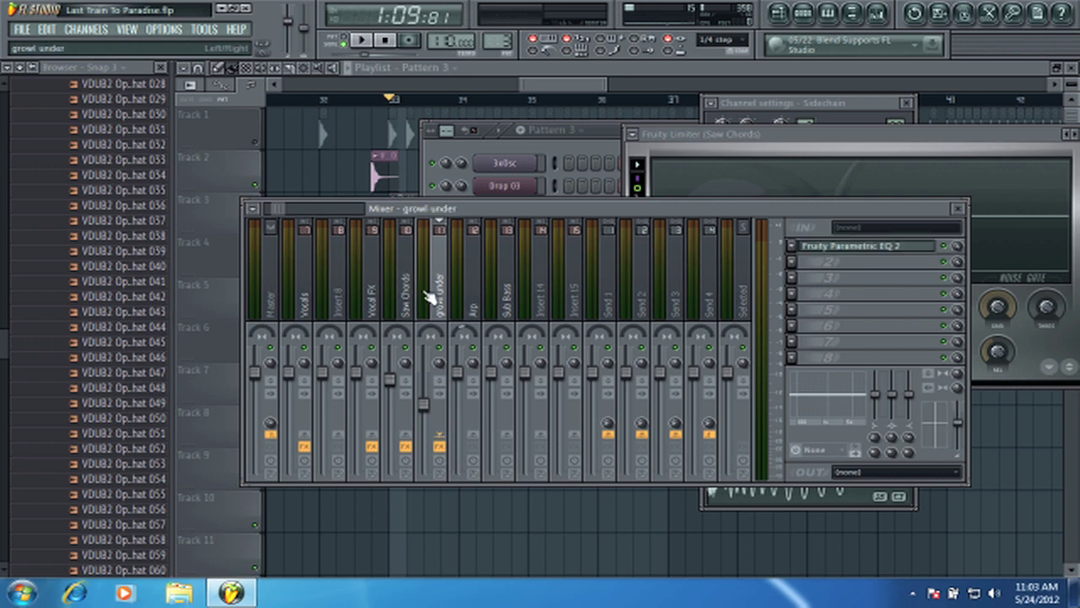
{"action": "left_click", "coordinate": [412, 299]}
{"action": "left_click", "coordinate": [843, 359]}
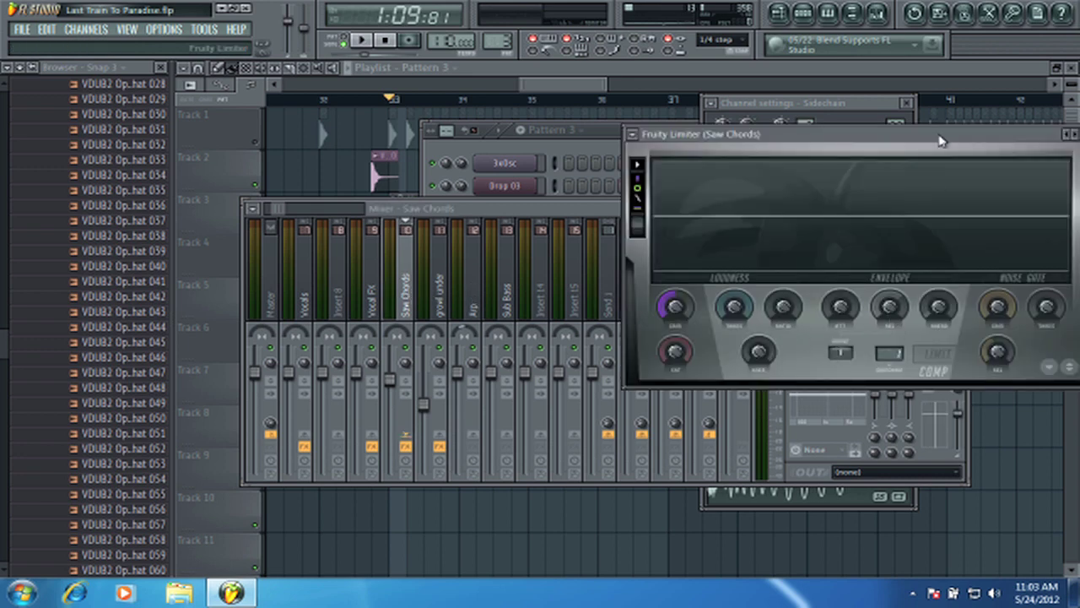
{"action": "left_click_drag", "start_coordinate": [939, 138], "coordinate": [727, 428]}
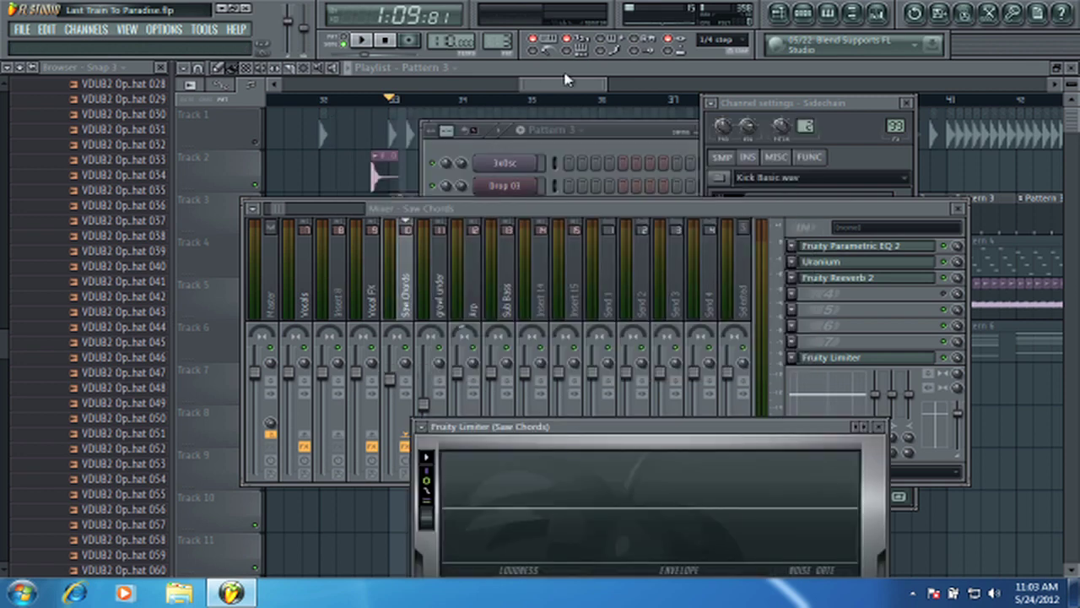
Step: Place a Pattern 3 clip at bar 26 on playlist Track 3 and shorten it to one beat
{"action": "left_click_drag", "start_coordinate": [565, 80], "coordinate": [521, 95]}
{"action": "left_click", "coordinate": [254, 142]}
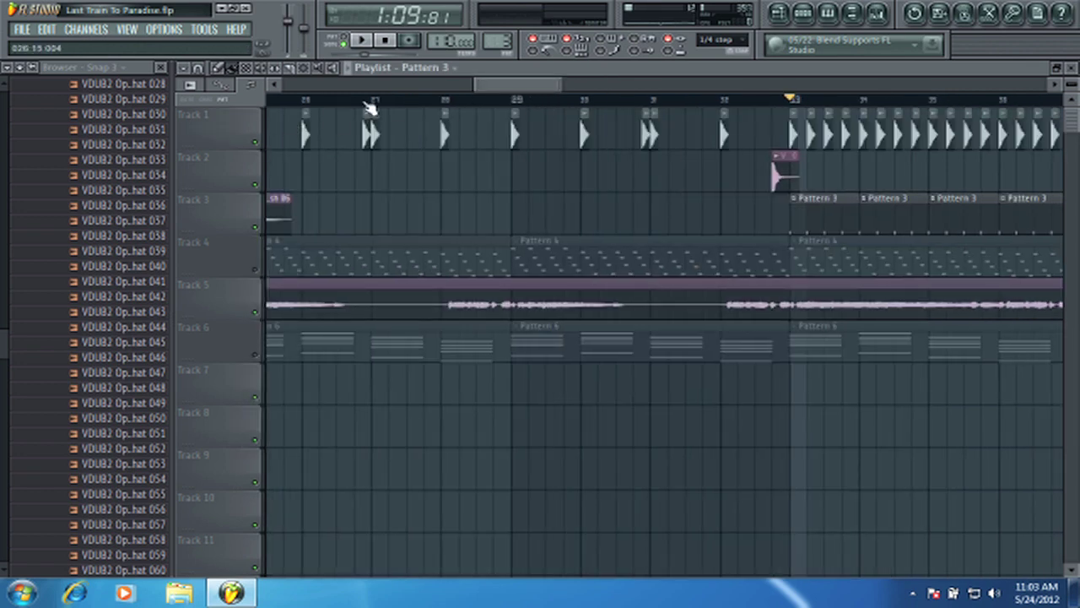
{"action": "scroll", "coordinate": [502, 95], "scroll_direction": "down", "scroll_amount": 2}
{"action": "left_click", "coordinate": [501, 208]}
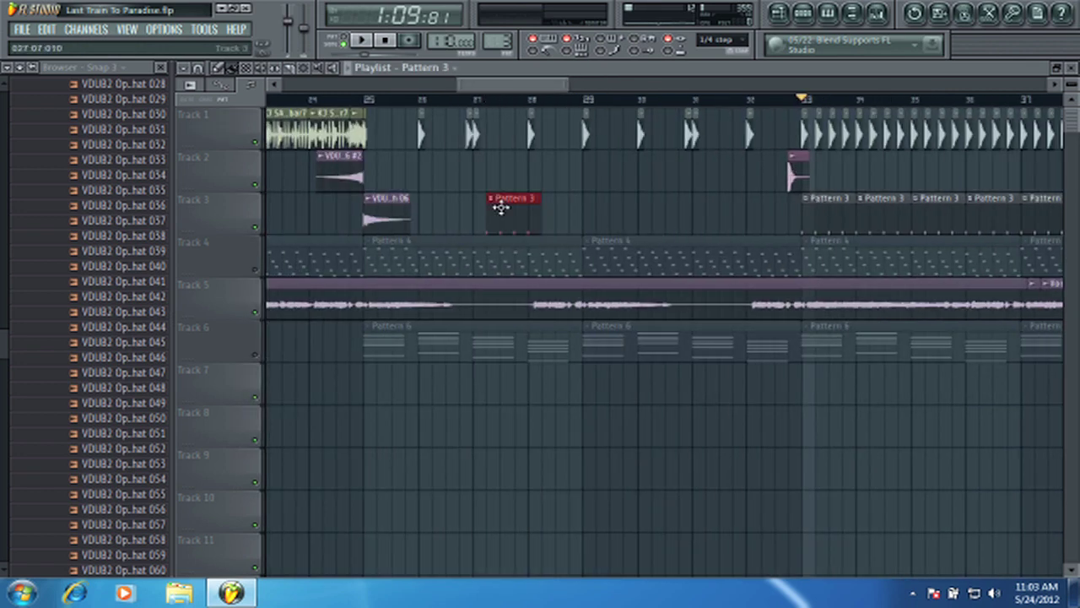
{"action": "left_click_drag", "start_coordinate": [501, 207], "coordinate": [430, 209]}
{"action": "left_click", "coordinate": [429, 89]}
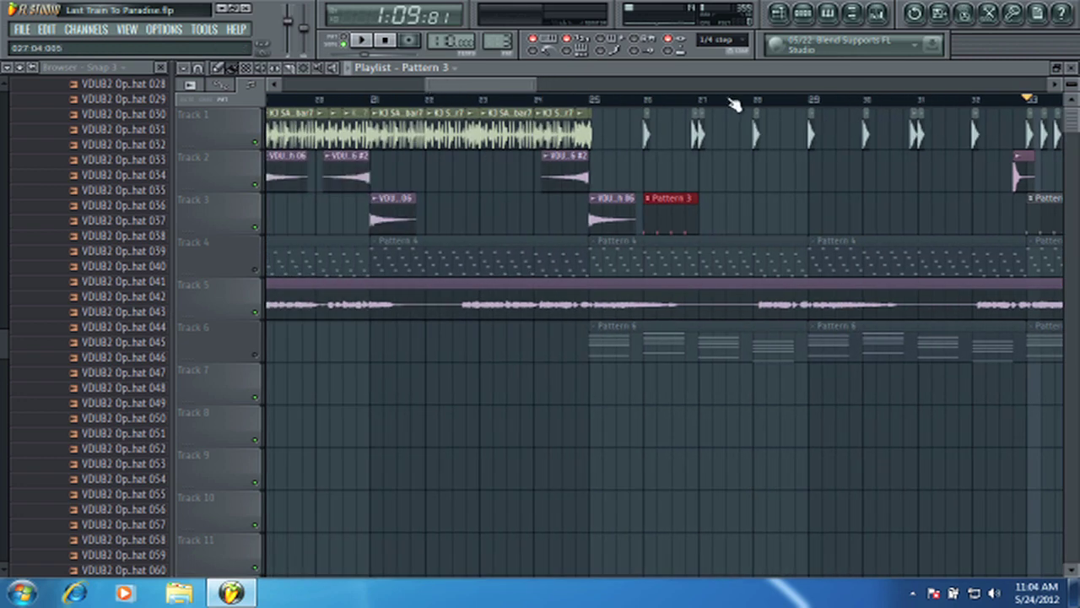
{"action": "left_click_drag", "start_coordinate": [688, 205], "coordinate": [651, 226]}
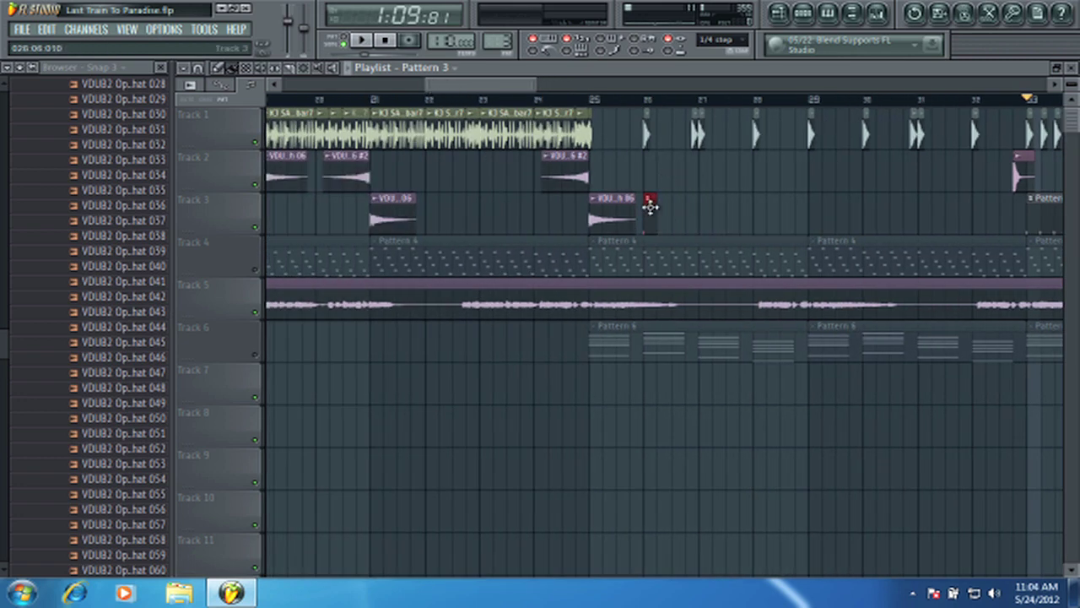
Step: Place one-beat Pattern 3 clips on Track 3 at bars 27 and 28, plus another midway through bar 27
{"action": "scroll", "coordinate": [724, 101], "scroll_direction": "up", "scroll_amount": 5}
{"action": "left_click", "coordinate": [650, 205]}
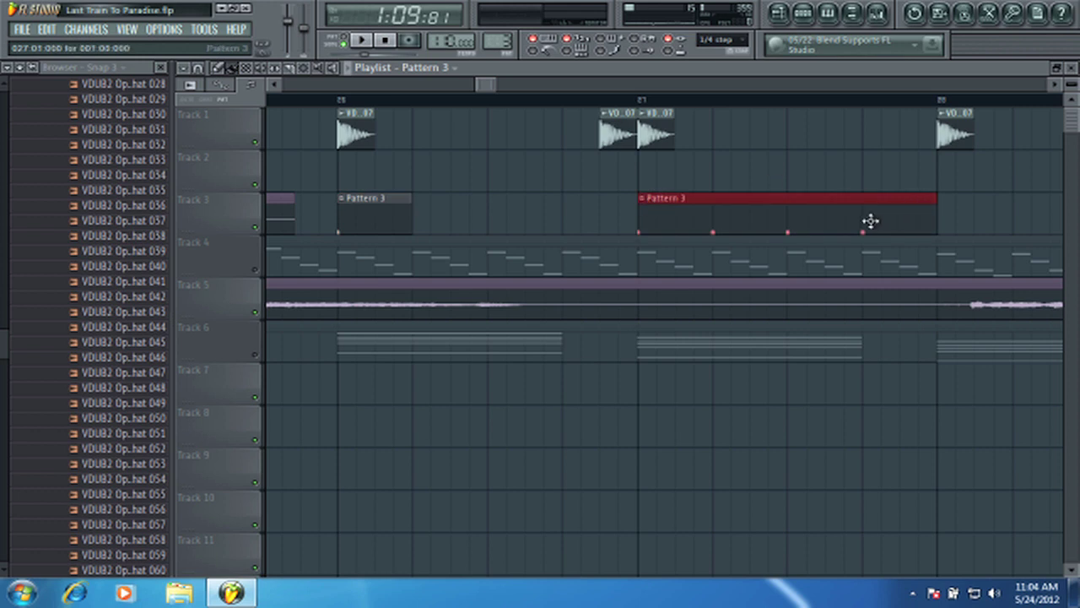
{"action": "right_click", "coordinate": [896, 224]}
{"action": "left_click", "coordinate": [645, 218]}
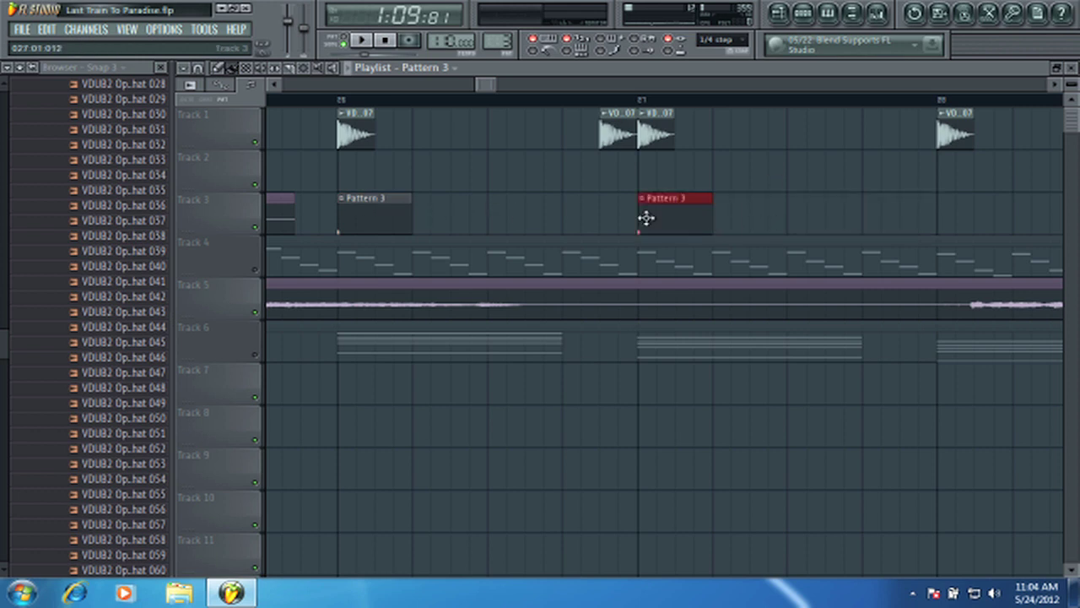
{"action": "left_click", "coordinate": [940, 212]}
{"action": "left_click_drag", "start_coordinate": [779, 207], "coordinate": [810, 200]}
Step: Set the playback position just before bar 25 and unmute Track 6
{"action": "scroll", "coordinate": [748, 108], "scroll_direction": "down", "scroll_amount": 3}
{"action": "left_click_drag", "start_coordinate": [746, 105], "coordinate": [465, 123]}
{"action": "left_click", "coordinate": [256, 354]}
Step: Show the mixer below the playlist clips and play the section to check the track levels
{"action": "left_click", "coordinate": [913, 15]}
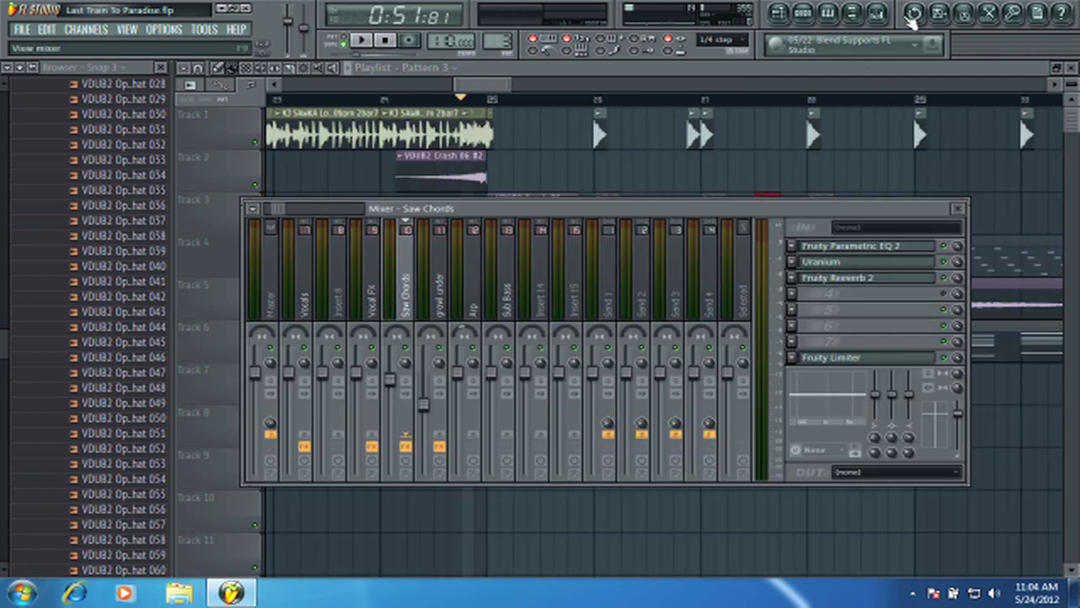
{"action": "left_click_drag", "start_coordinate": [639, 211], "coordinate": [630, 360]}
{"action": "key", "text": "space"}
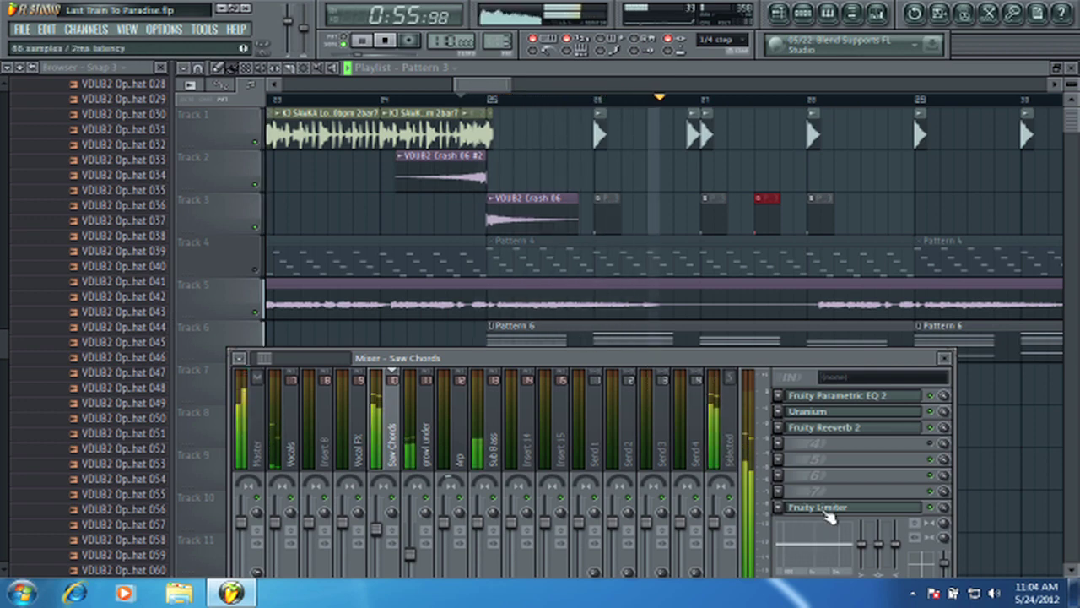
{"action": "key", "text": "space"}
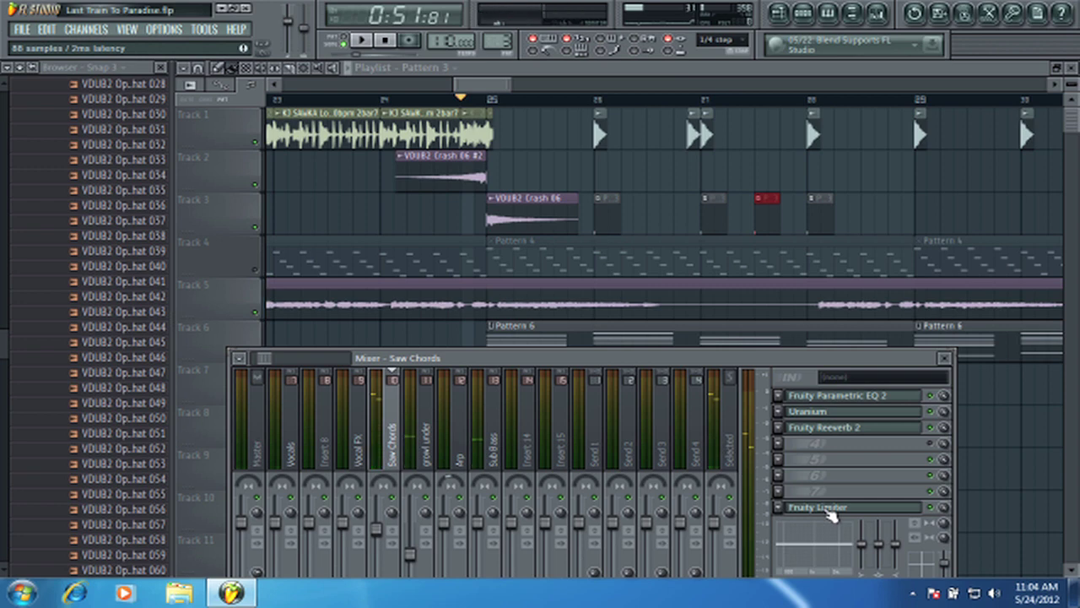
Step: Reopen the Saw Chords Fruity Limiter above the mixer, try its threshold, and play the section to watch the signal
{"action": "left_click", "coordinate": [831, 509]}
{"action": "left_click_drag", "start_coordinate": [662, 436], "coordinate": [667, 229]}
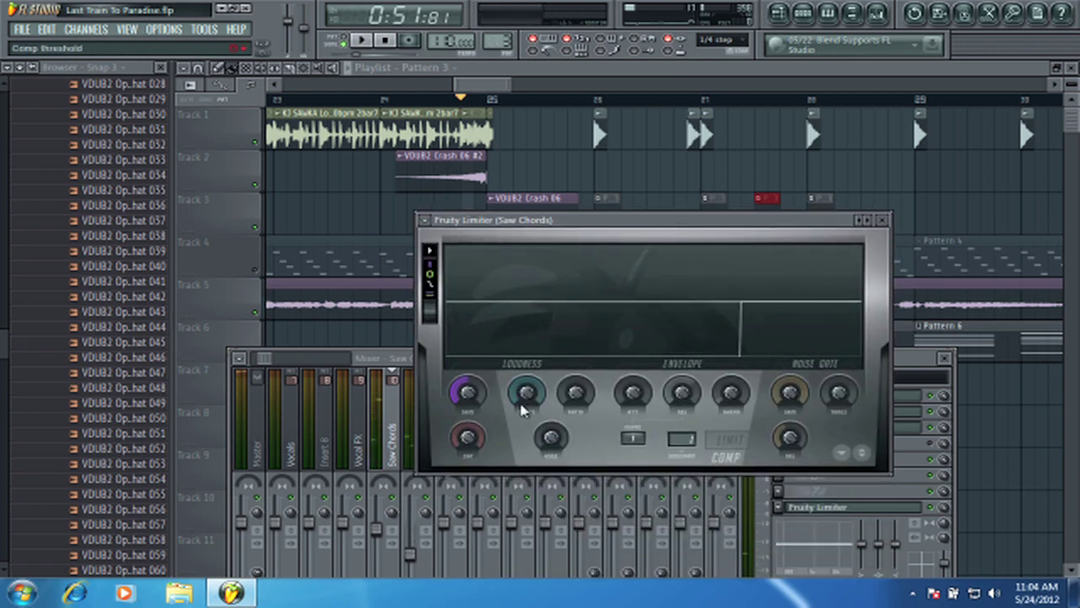
{"action": "left_click_drag", "start_coordinate": [527, 390], "coordinate": [557, 455]}
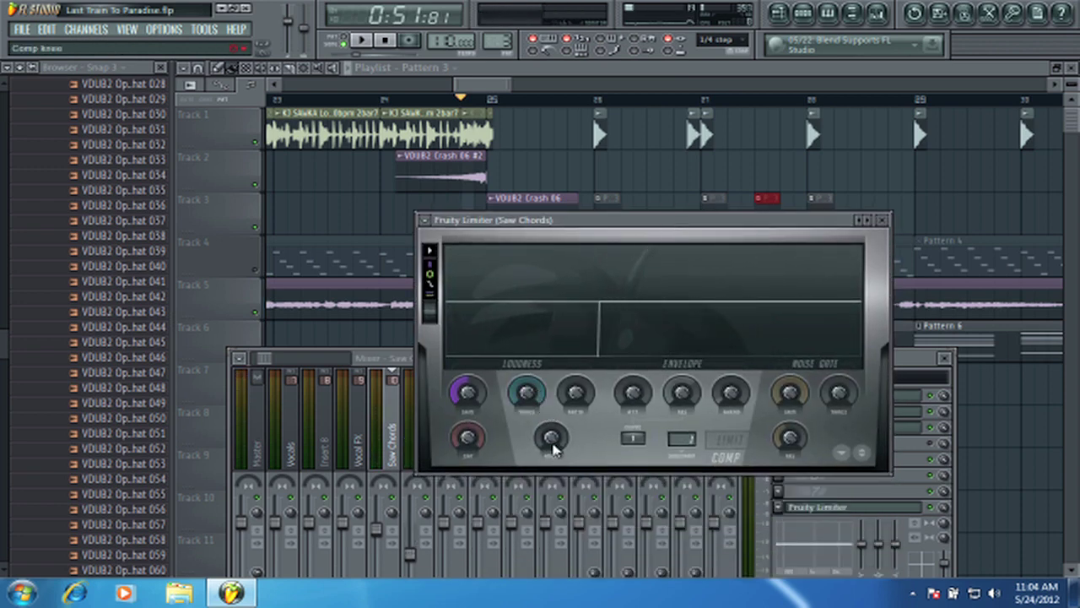
{"action": "left_click_drag", "start_coordinate": [525, 391], "coordinate": [519, 413]}
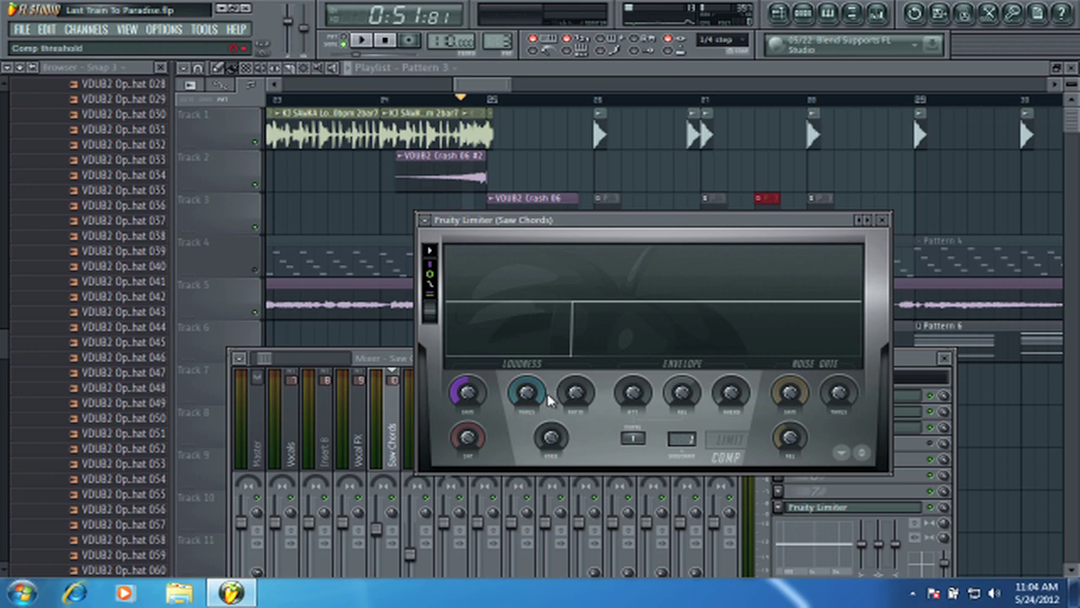
{"action": "key", "text": "space"}
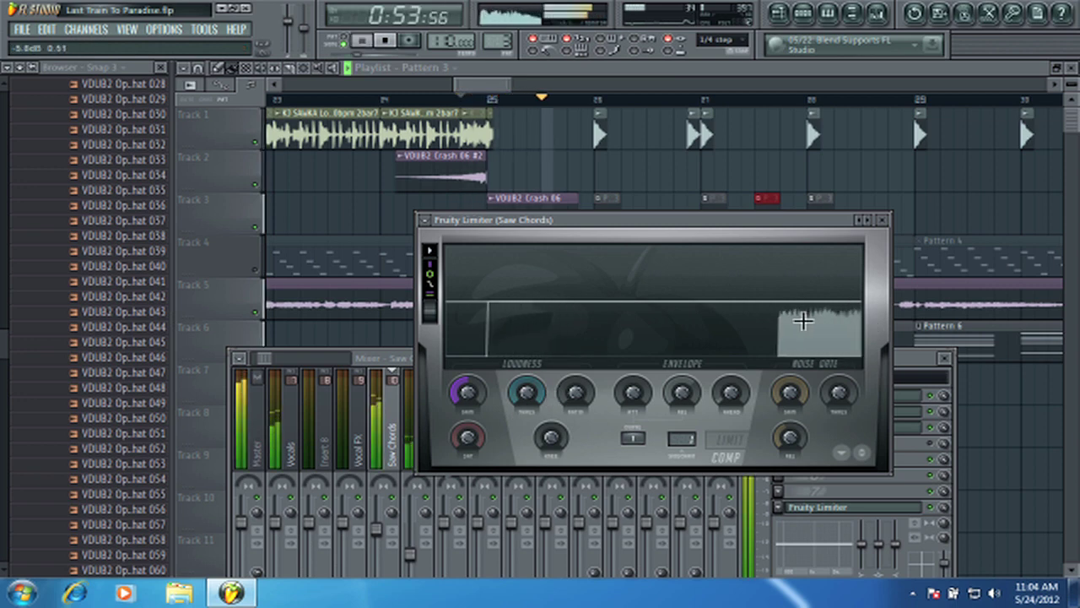
{"action": "key", "text": "space"}
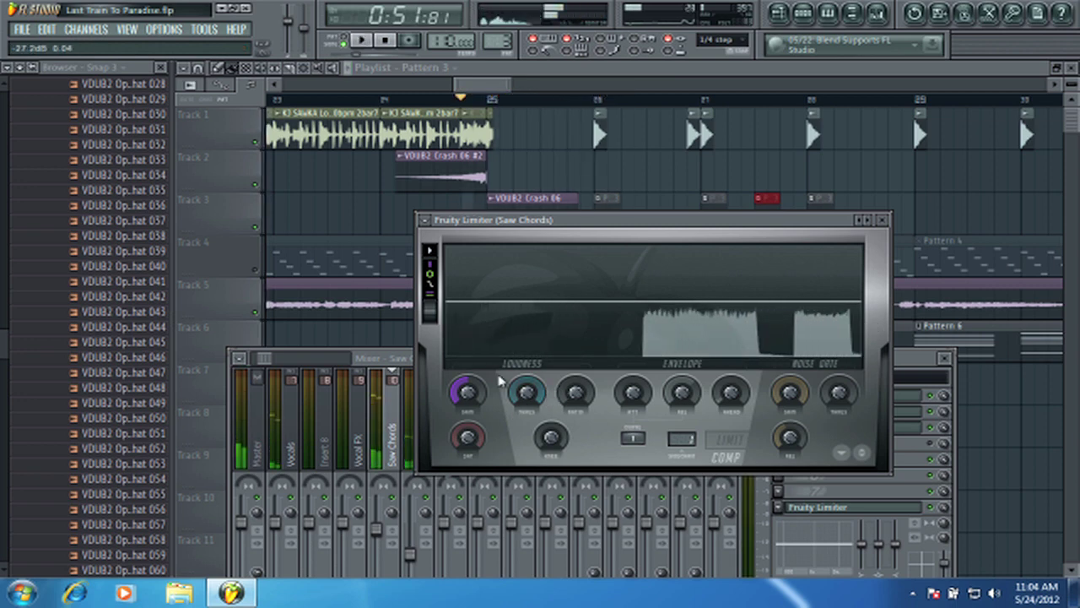
Step: Lower the Saw Chords compressor threshold to -12.6 dB and raise its knee and ratio
{"action": "left_click_drag", "start_coordinate": [523, 389], "coordinate": [523, 350]}
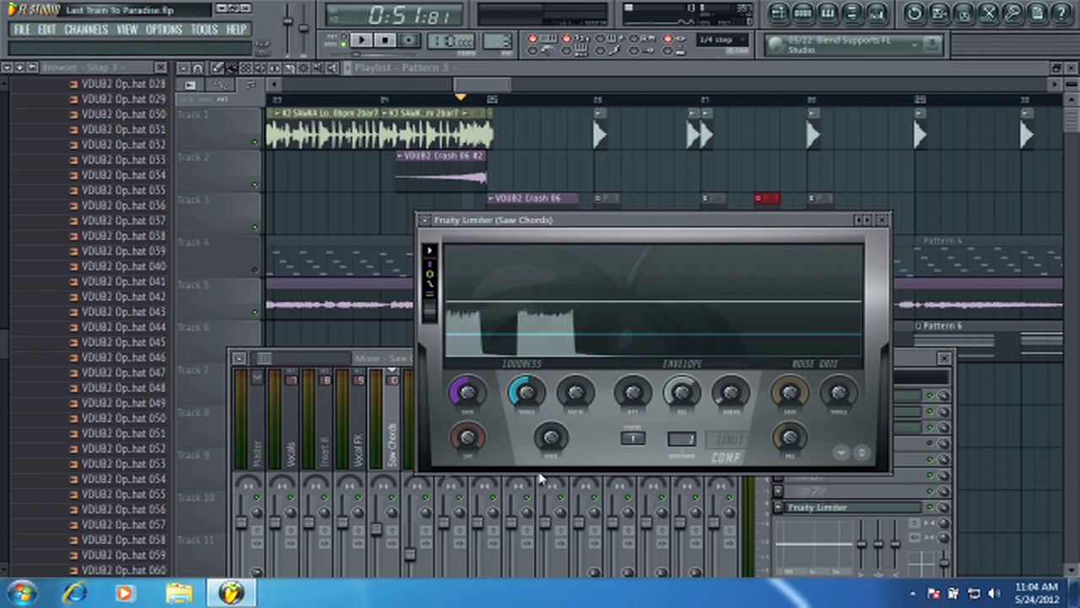
{"action": "left_click_drag", "start_coordinate": [554, 437], "coordinate": [554, 433]}
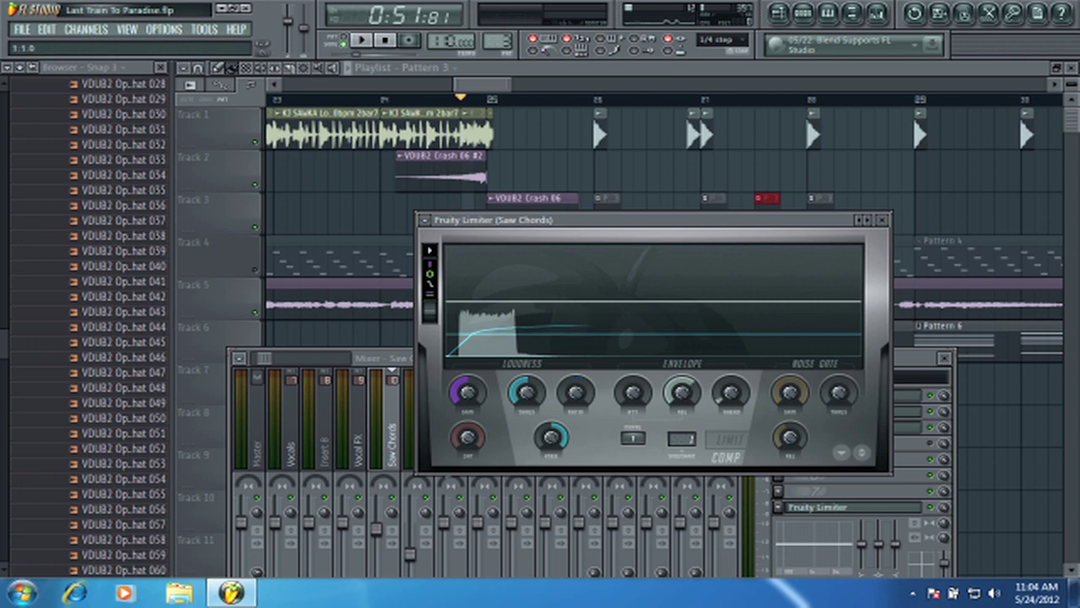
{"action": "left_click_drag", "start_coordinate": [525, 394], "coordinate": [525, 396]}
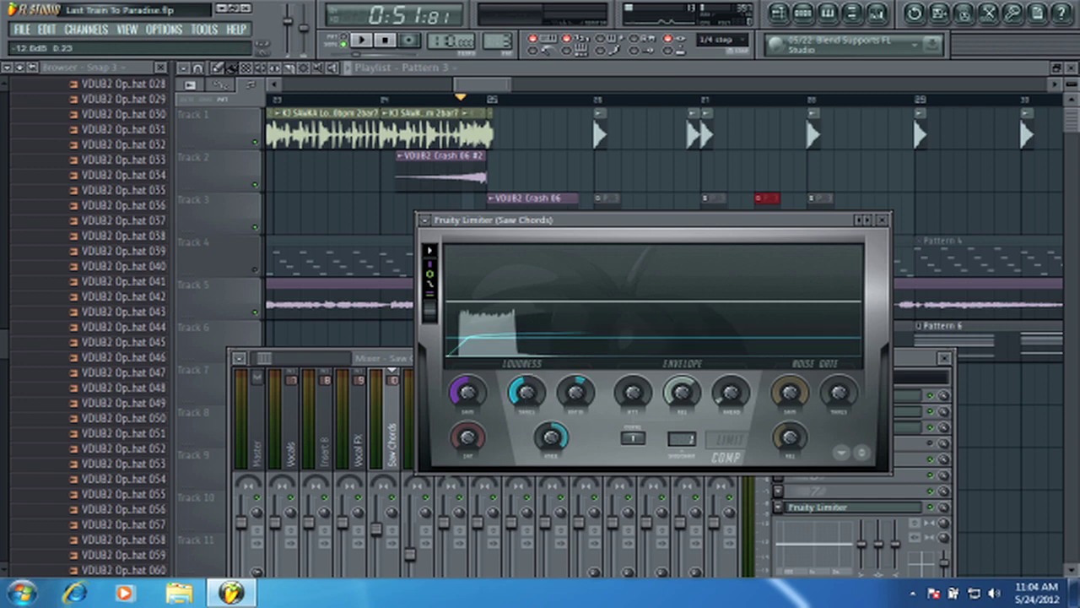
Step: Play the section repeatedly while lowering the compressor threshold to -22.9 dB
{"action": "key", "text": "space"}
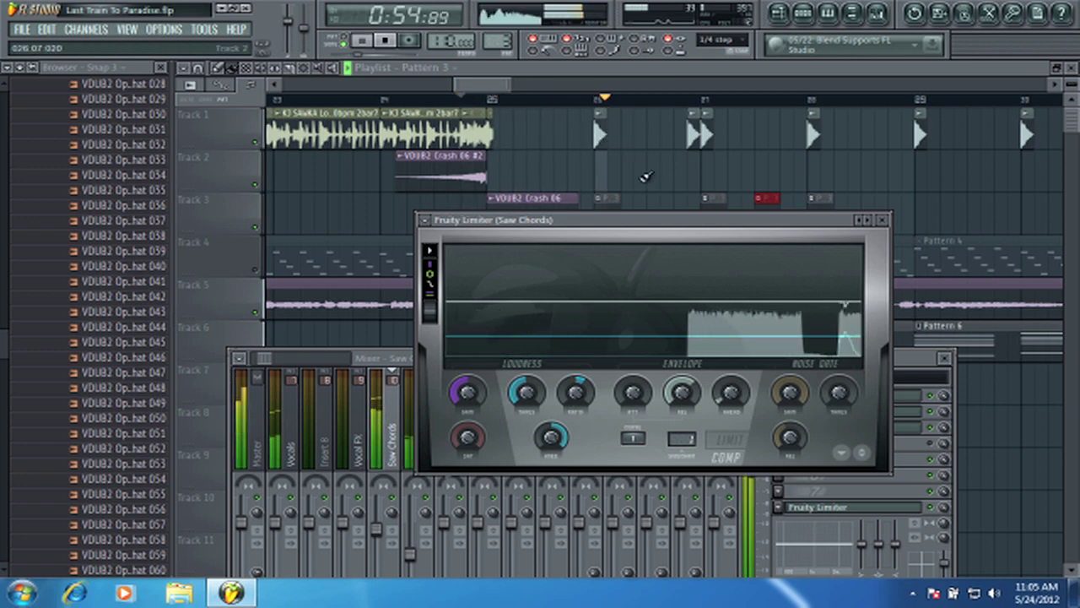
{"action": "key", "text": "space"}
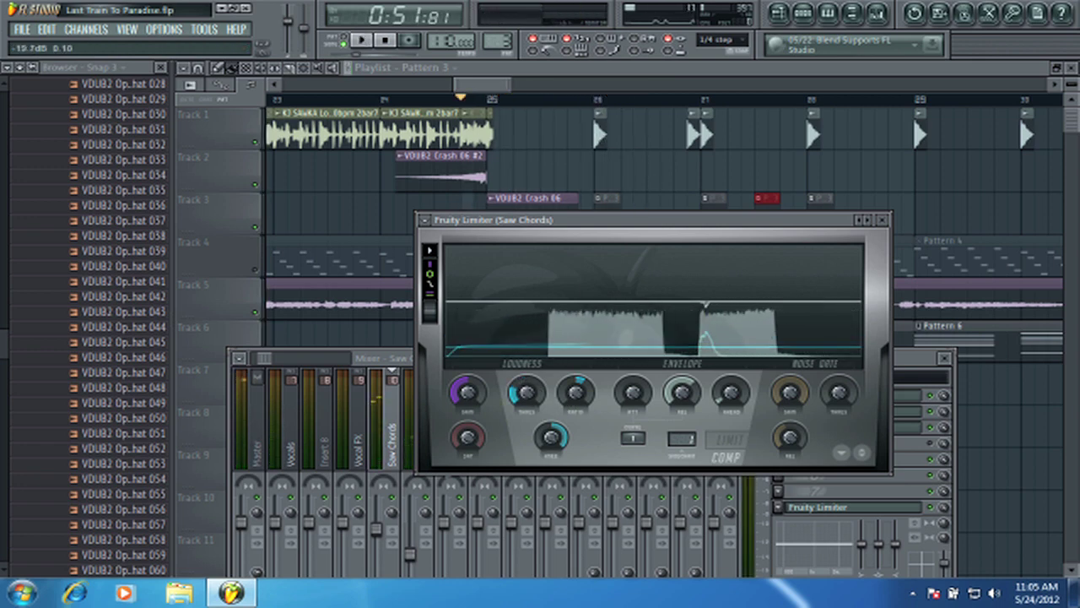
{"action": "key", "text": "space"}
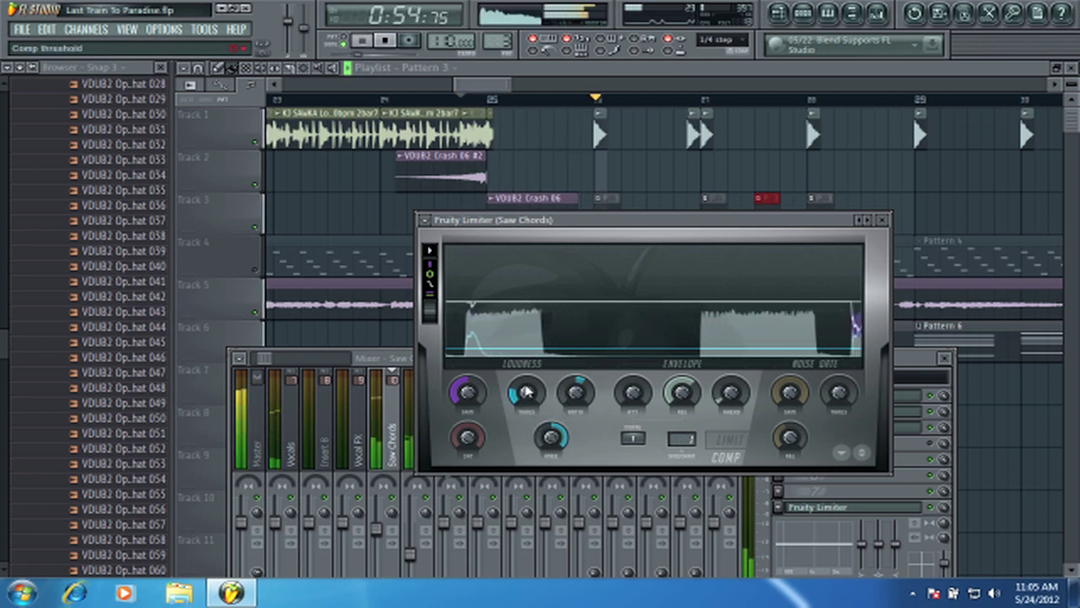
{"action": "left_click_drag", "start_coordinate": [525, 392], "coordinate": [524, 396]}
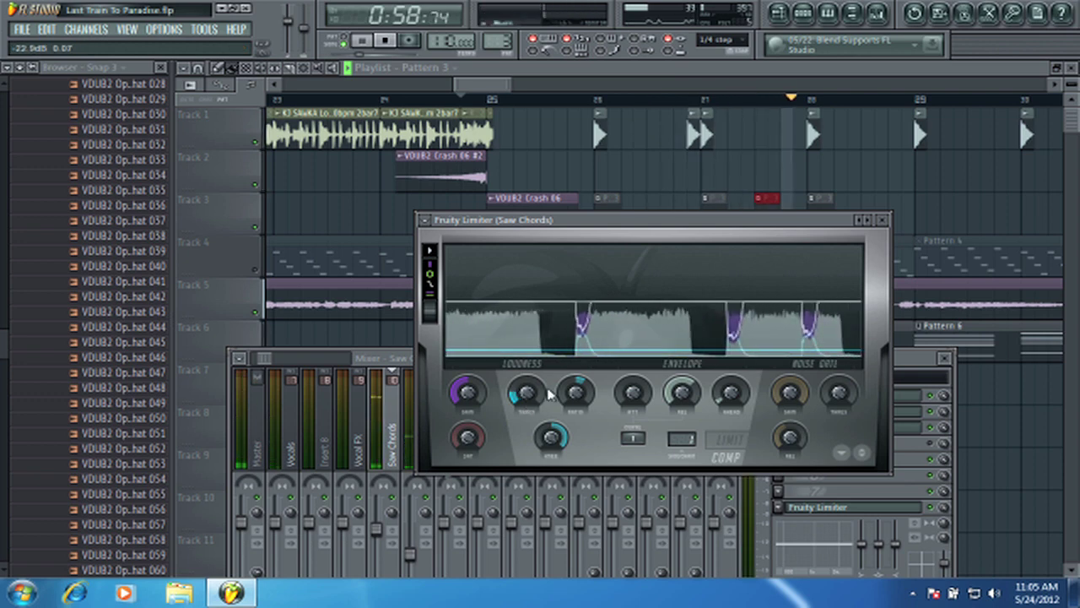
{"action": "key", "text": "space"}
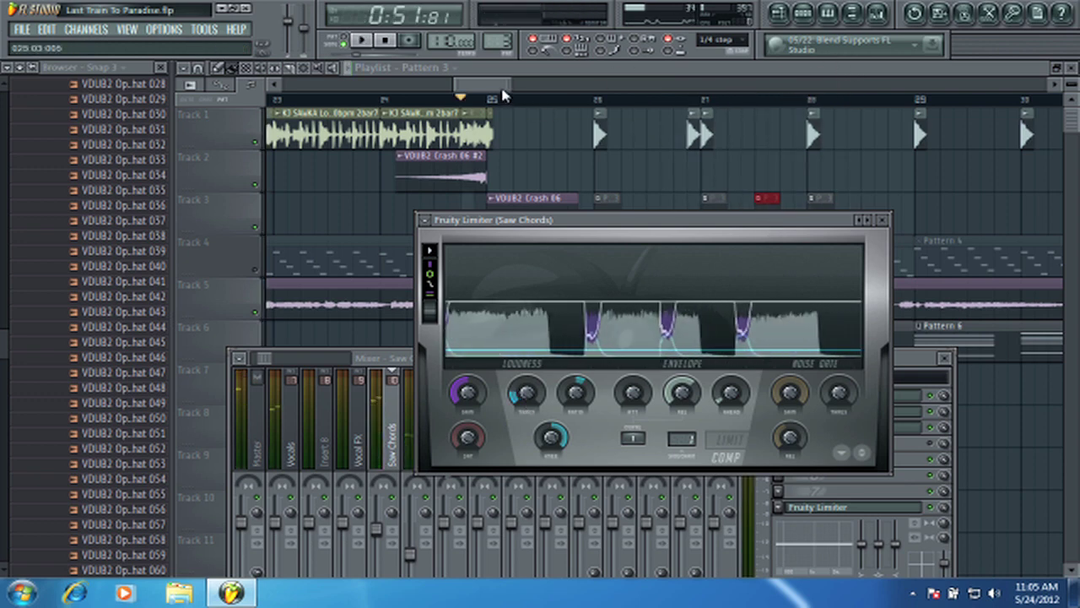
Step: Delete the extra Pattern 3 clip midway through bar 27 on Track 3 and play the section
{"action": "left_click", "coordinate": [505, 89]}
{"action": "right_click", "coordinate": [768, 220]}
{"action": "key", "text": "space"}
{"action": "scroll", "coordinate": [723, 104], "scroll_direction": "up", "scroll_amount": 3}
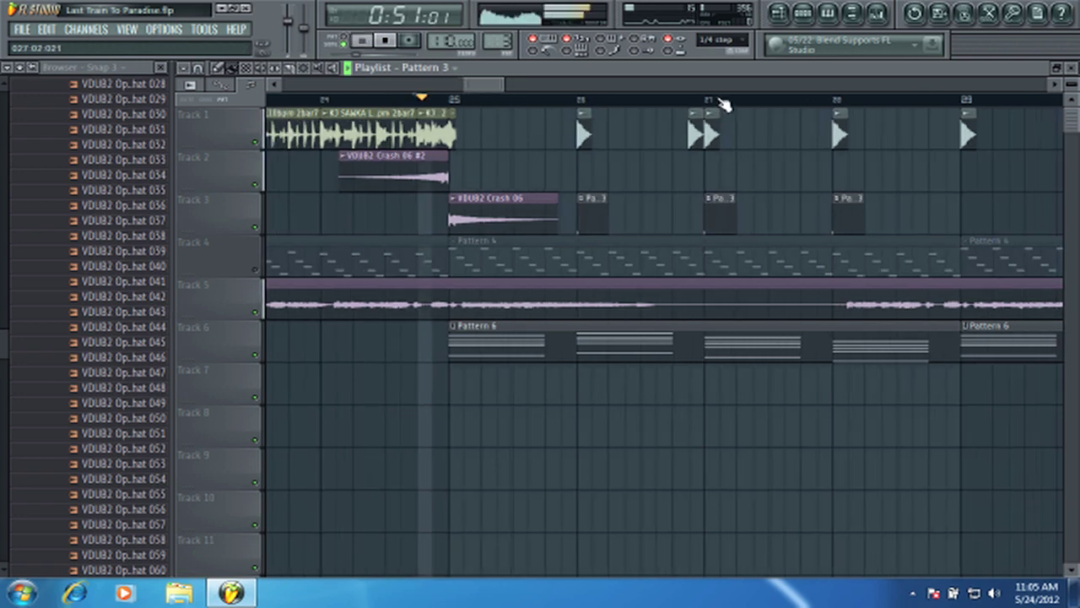
{"action": "scroll", "coordinate": [674, 108], "scroll_direction": "down", "scroll_amount": 3}
{"action": "key", "text": "space"}
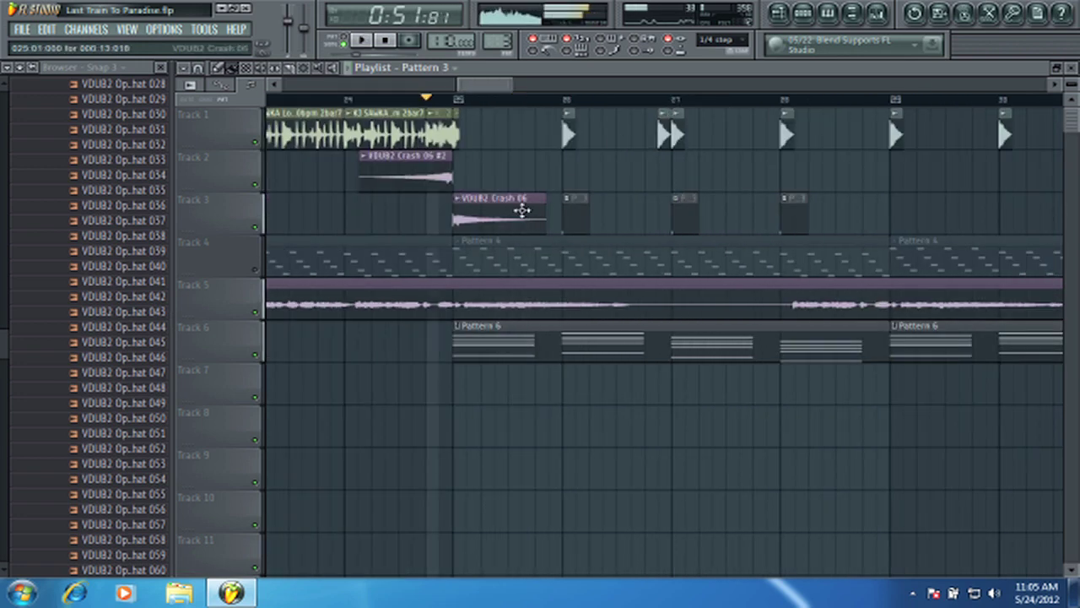
Step: Move the VDUB2 Crash 06 clip to Track 2, place a one-beat Pattern 3 clip at bar 25 on Track 3, and play the result
{"action": "left_click", "coordinate": [476, 169]}
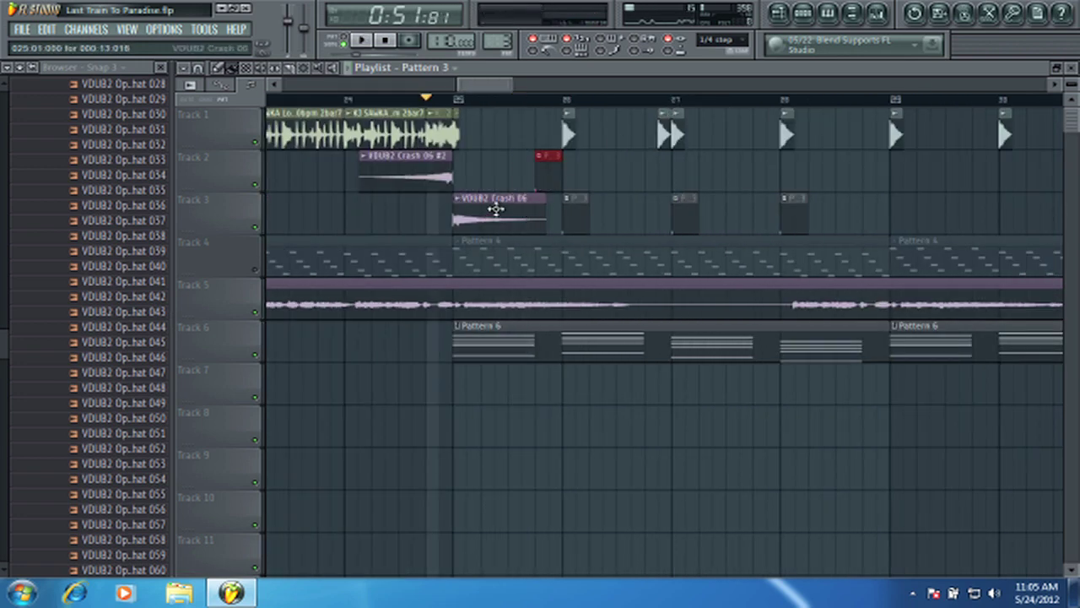
{"action": "left_click_drag", "start_coordinate": [495, 211], "coordinate": [494, 162]}
{"action": "key", "text": "ctrl+z"}
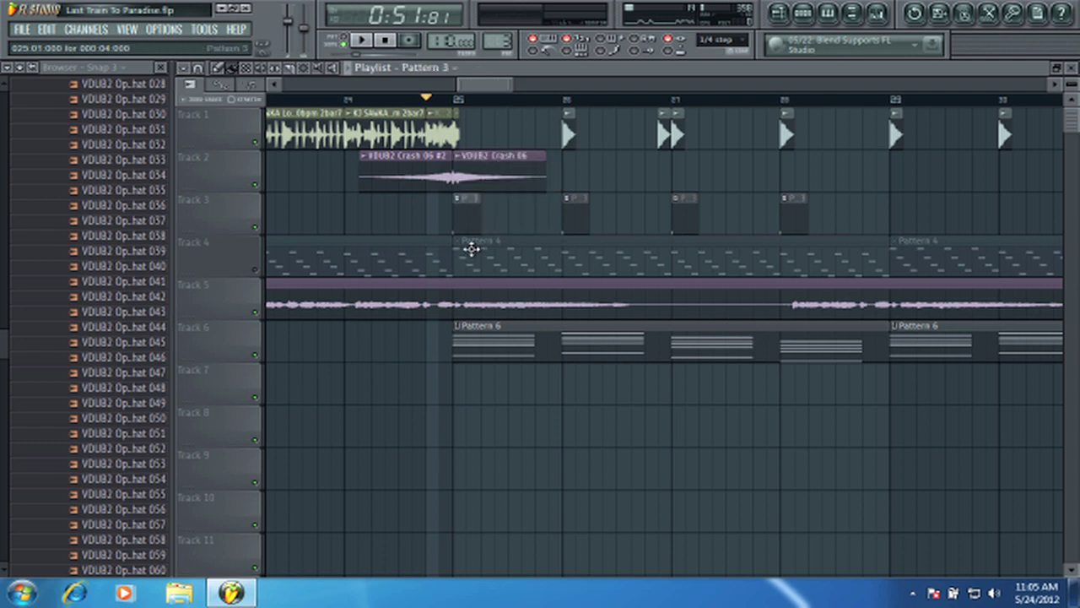
{"action": "key", "text": "space"}
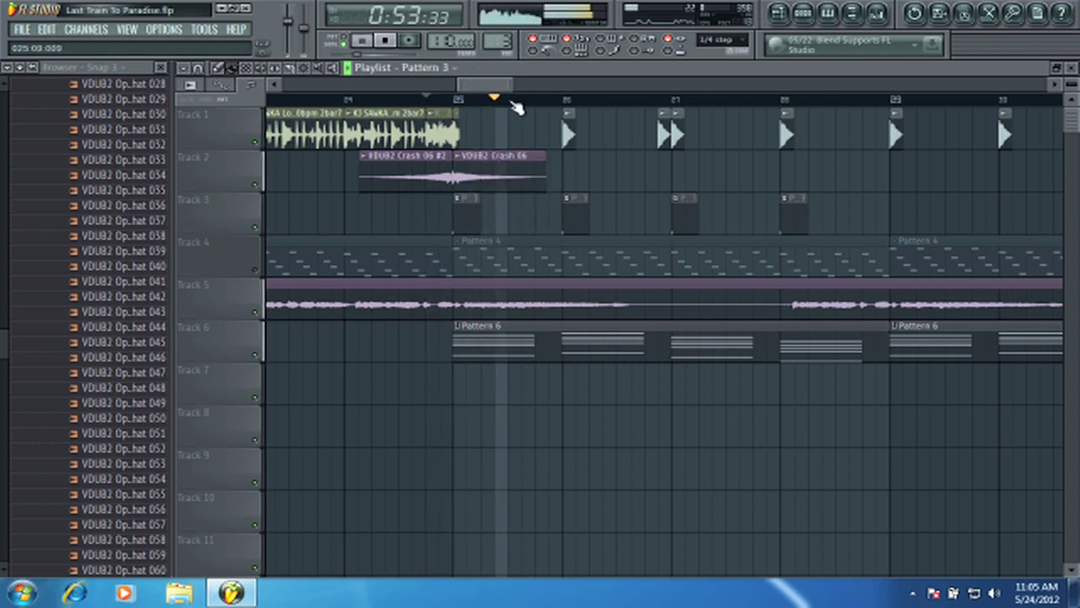
{"action": "scroll", "coordinate": [513, 106], "scroll_direction": "down", "scroll_amount": 2}
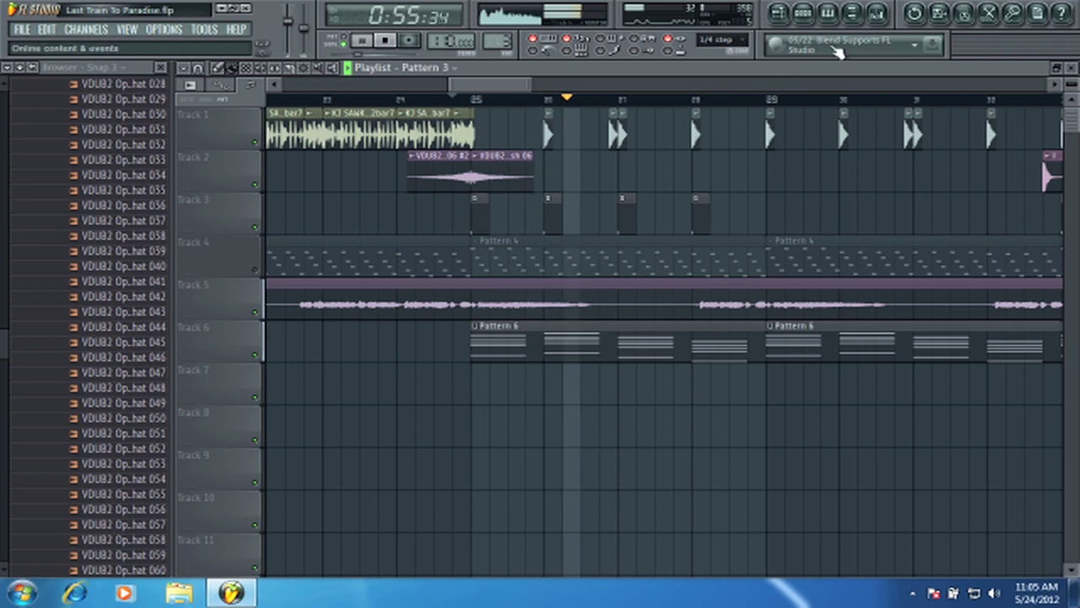
Step: Add a Fruity Limiter to effect slot 8 of the growl under mixer track
{"action": "left_click", "coordinate": [881, 14]}
{"action": "key", "text": "space"}
{"action": "left_click", "coordinate": [412, 453]}
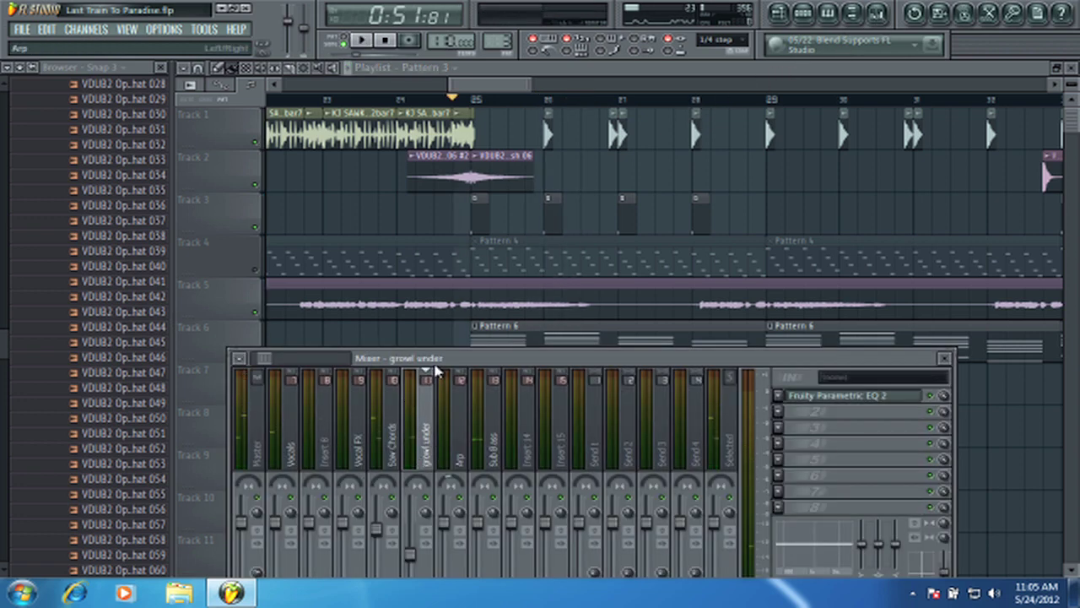
{"action": "left_click_drag", "start_coordinate": [771, 473], "coordinate": [770, 336]}
{"action": "left_click", "coordinate": [783, 376]}
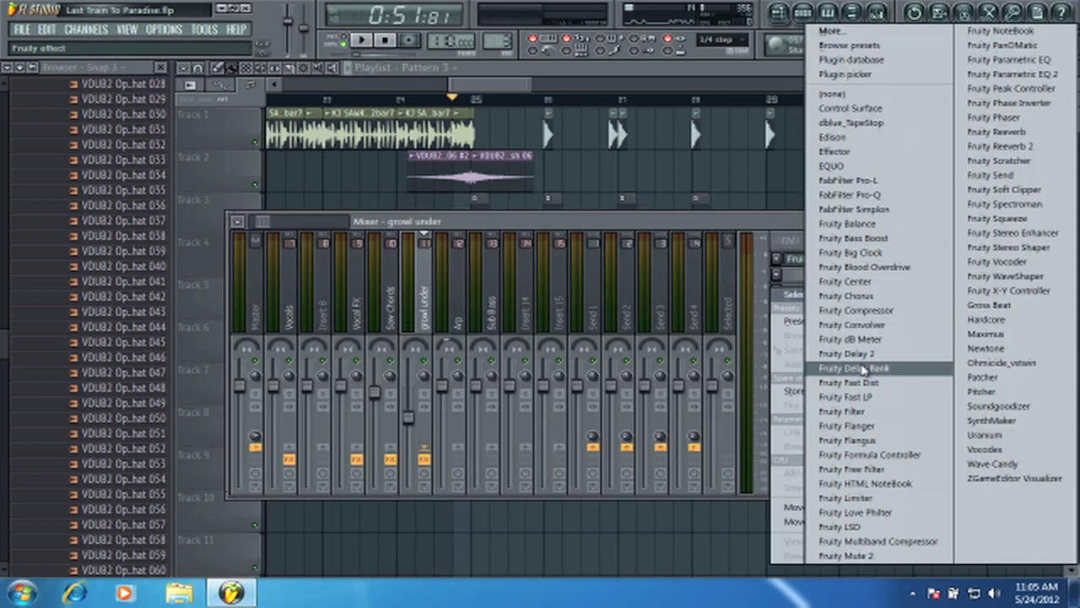
{"action": "left_click", "coordinate": [842, 496]}
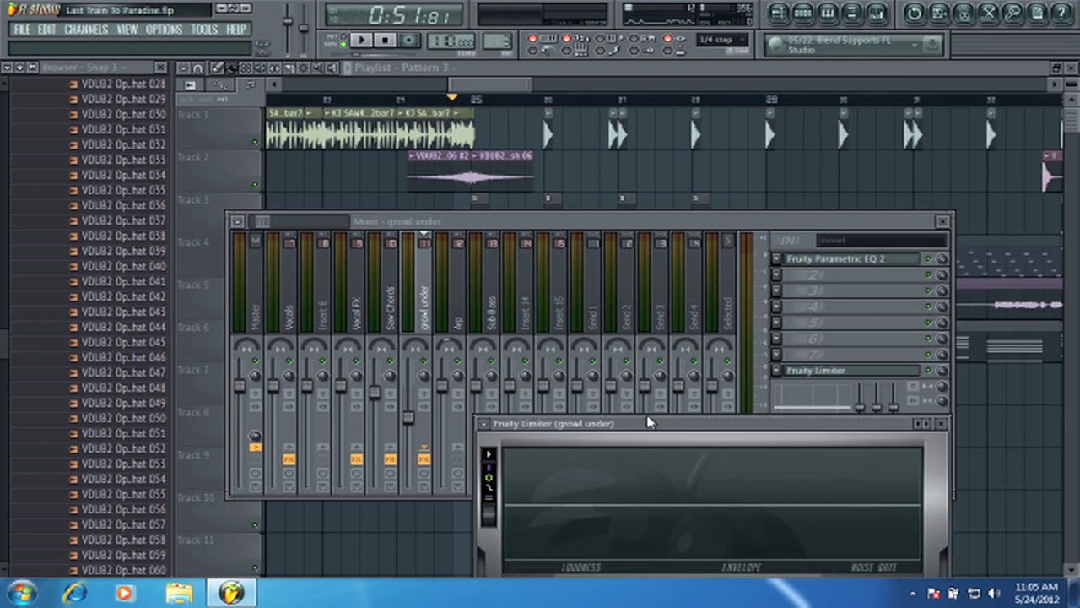
Step: Switch the growl under limiter to compressor mode, lower its threshold and set its knee to 68%
{"action": "left_click_drag", "start_coordinate": [648, 421], "coordinate": [560, 135]}
{"action": "left_click", "coordinate": [693, 360]}
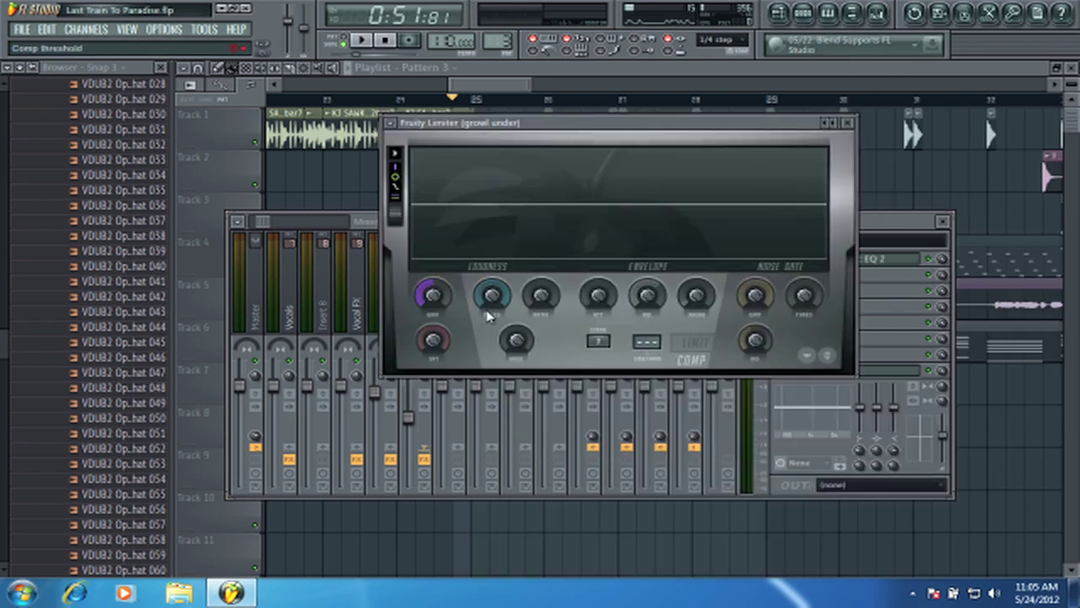
{"action": "left_click_drag", "start_coordinate": [488, 315], "coordinate": [513, 429]}
{"action": "left_click_drag", "start_coordinate": [516, 339], "coordinate": [516, 323]}
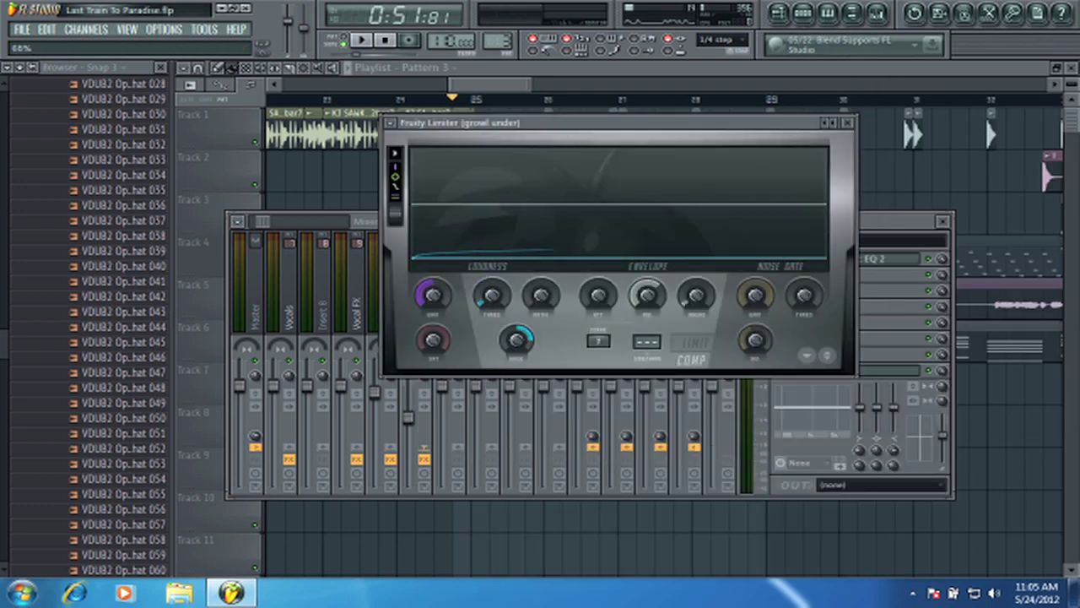
Step: Add a Fruity Limiter to effect slot 8 of the Sub Bass mixer track
{"action": "left_click", "coordinate": [364, 226]}
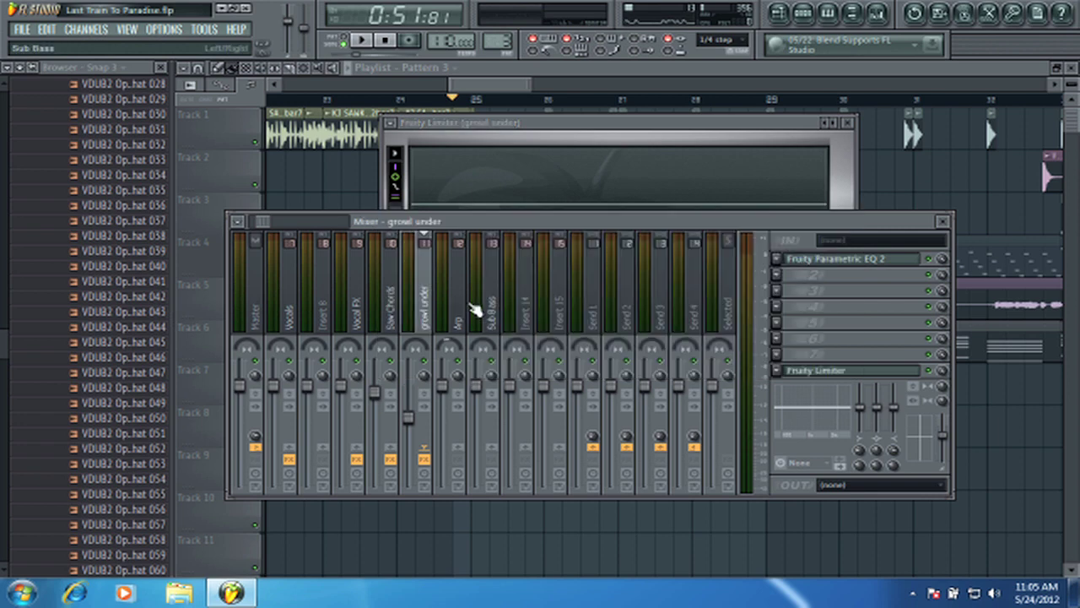
{"action": "left_click", "coordinate": [509, 382]}
{"action": "left_click", "coordinate": [776, 377]}
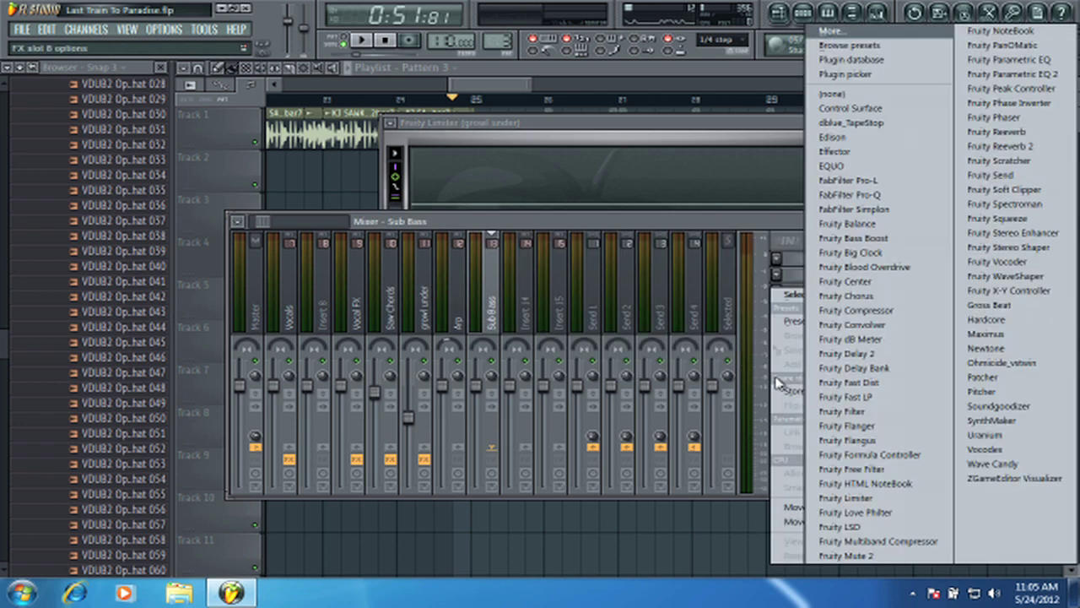
{"action": "mouse_move", "coordinate": [796, 294]}
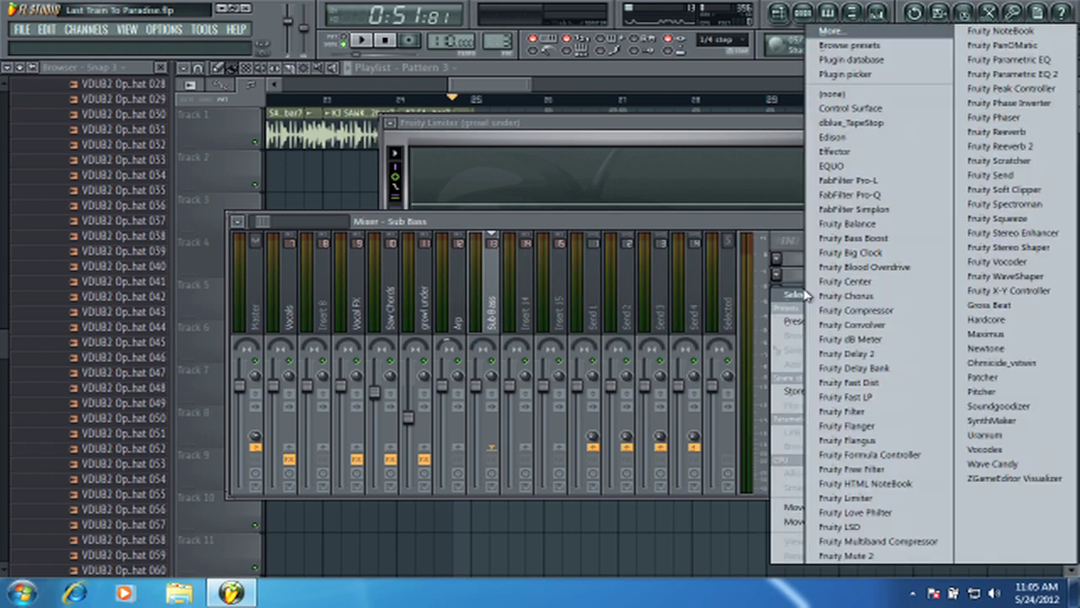
{"action": "left_click", "coordinate": [840, 497]}
Step: Switch the Sub Bass limiter to compressor mode, then lower its threshold and raise its knee
{"action": "left_click_drag", "start_coordinate": [664, 425], "coordinate": [600, 184]}
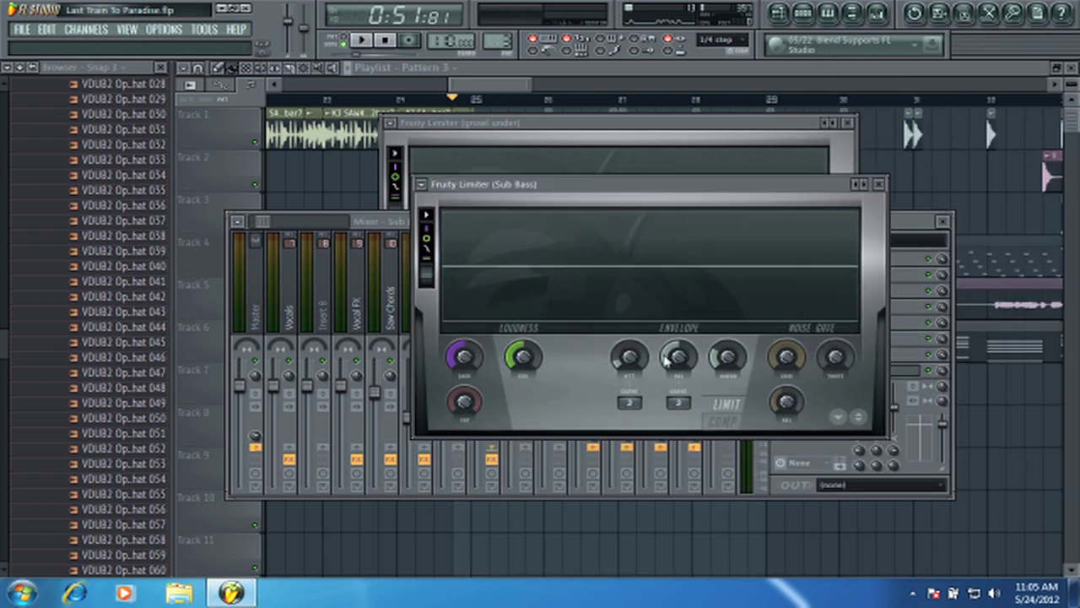
{"action": "left_click", "coordinate": [723, 423]}
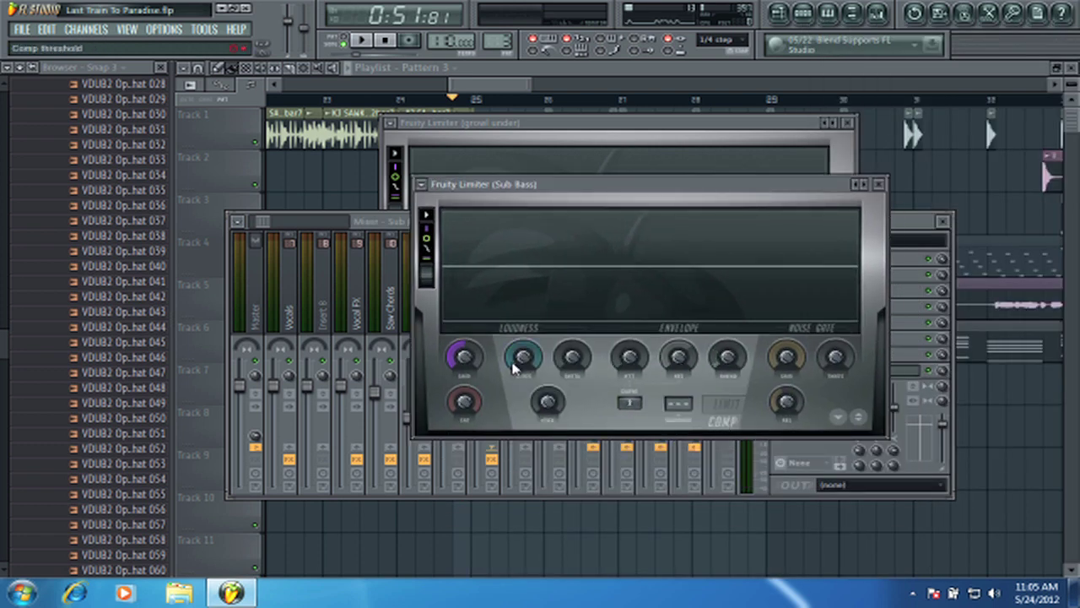
{"action": "left_click_drag", "start_coordinate": [524, 510], "coordinate": [540, 513]}
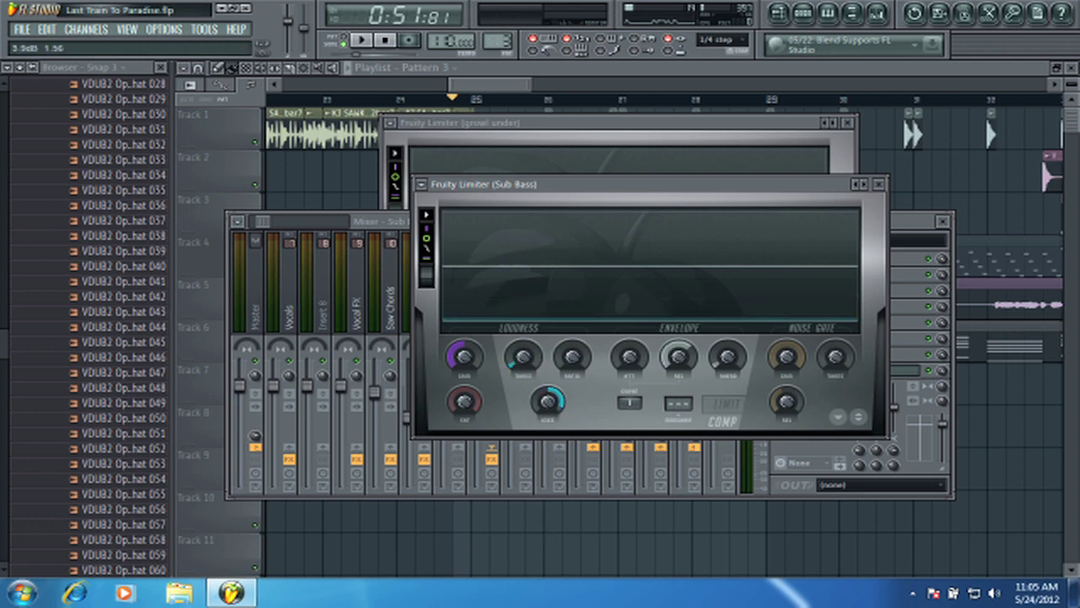
Step: Route the Sidechain mixer track as a sidechain source to the Sub Bass and growl under tracks
{"action": "left_click", "coordinate": [912, 240]}
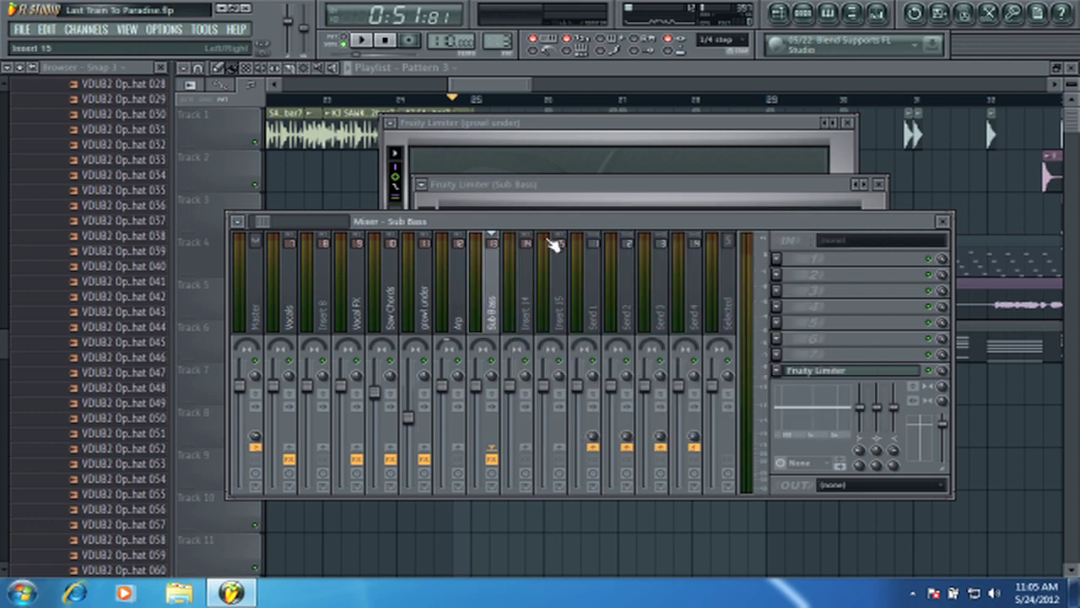
{"action": "mouse_move", "coordinate": [266, 224]}
{"action": "left_mouse_down"}
{"action": "mouse_move", "coordinate": [375, 229]}
{"action": "mouse_move", "coordinate": [549, 298]}
{"action": "mouse_move", "coordinate": [322, 226]}
{"action": "mouse_move", "coordinate": [268, 248]}
{"action": "mouse_move", "coordinate": [263, 226]}
{"action": "left_mouse_up"}
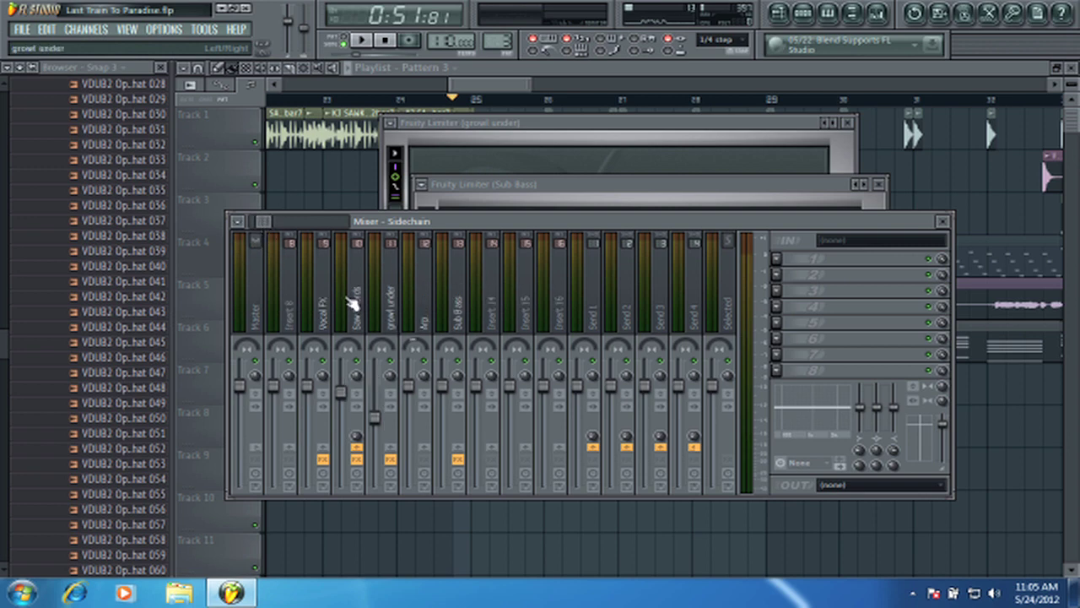
{"action": "right_click", "coordinate": [458, 443]}
{"action": "left_click", "coordinate": [505, 466]}
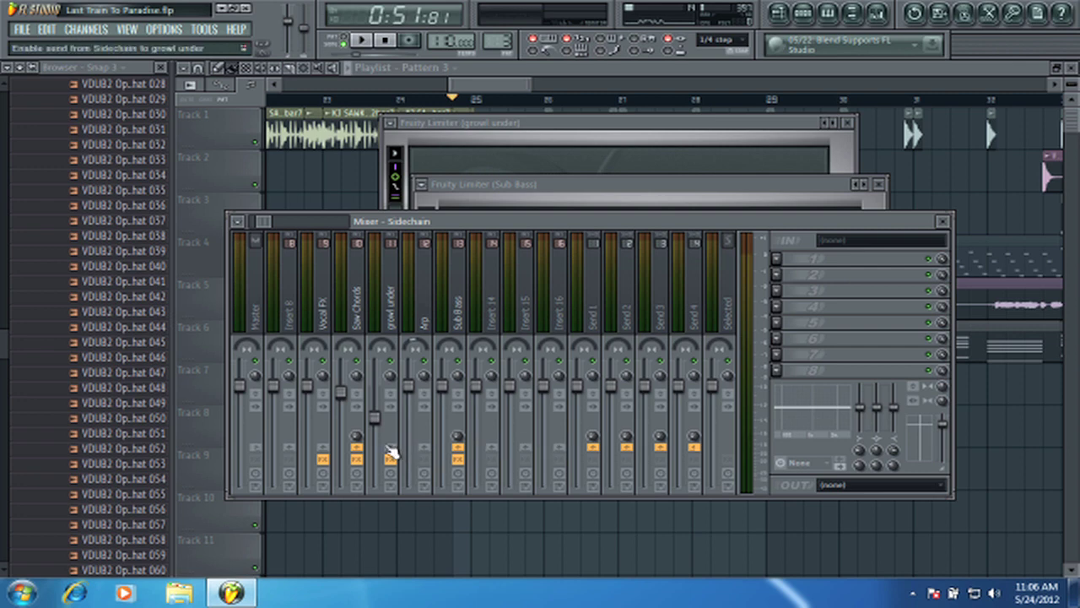
{"action": "right_click", "coordinate": [391, 453]}
{"action": "left_click", "coordinate": [426, 466]}
Step: Reopen the growl under track's Fruity Limiter and set its sidechain input to 1
{"action": "left_click", "coordinate": [390, 319]}
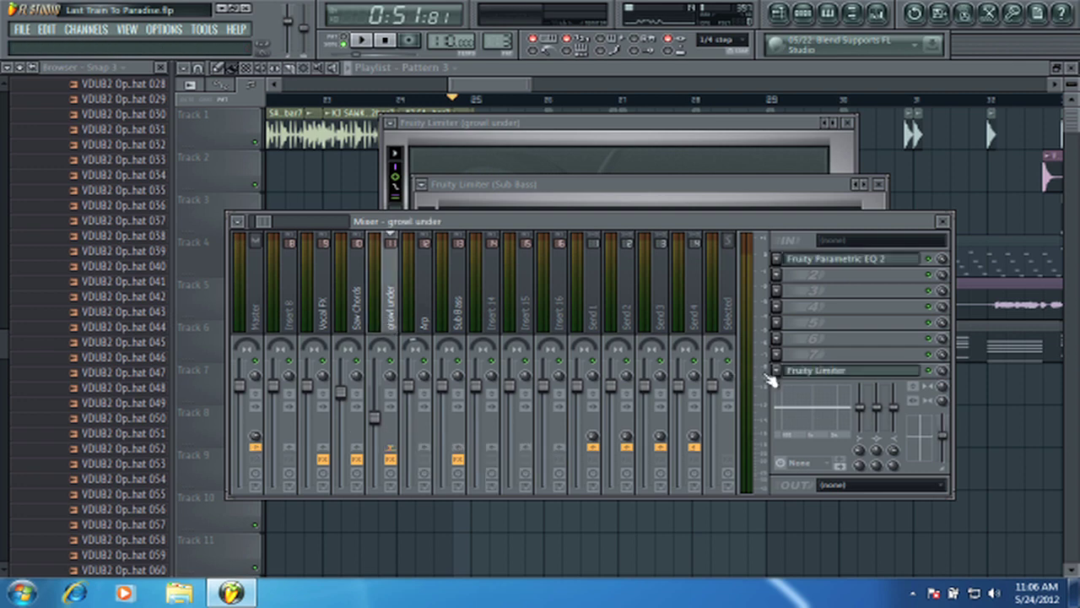
{"action": "left_click", "coordinate": [811, 371]}
{"action": "left_click", "coordinate": [811, 372]}
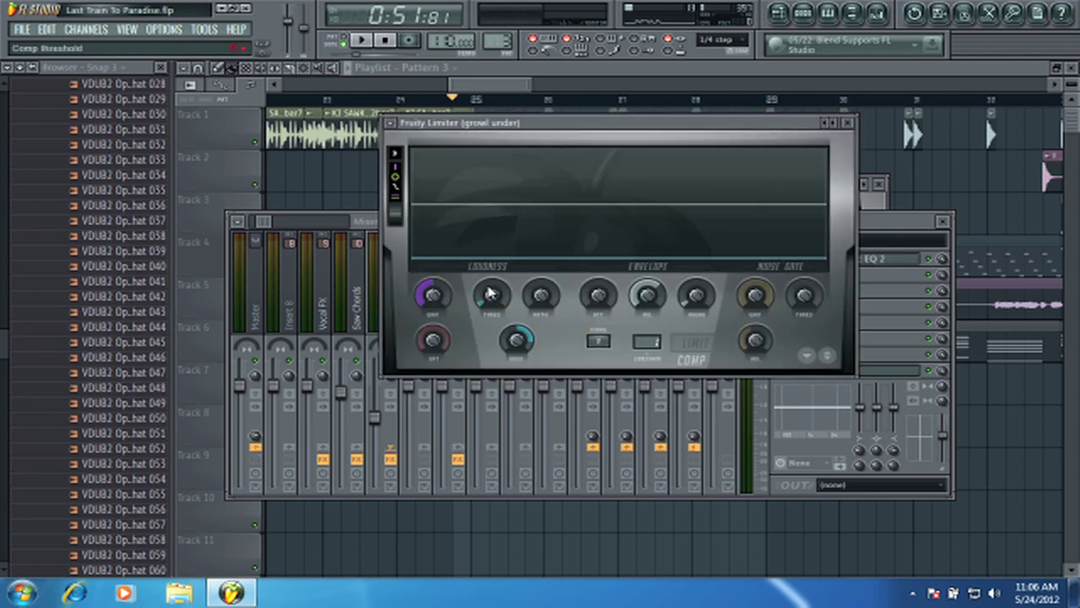
Step: Set the sidechain input of the Sub Bass track's Fruity Limiter to 1 and close both limiter windows
{"action": "left_click", "coordinate": [329, 295]}
{"action": "left_click", "coordinate": [445, 294]}
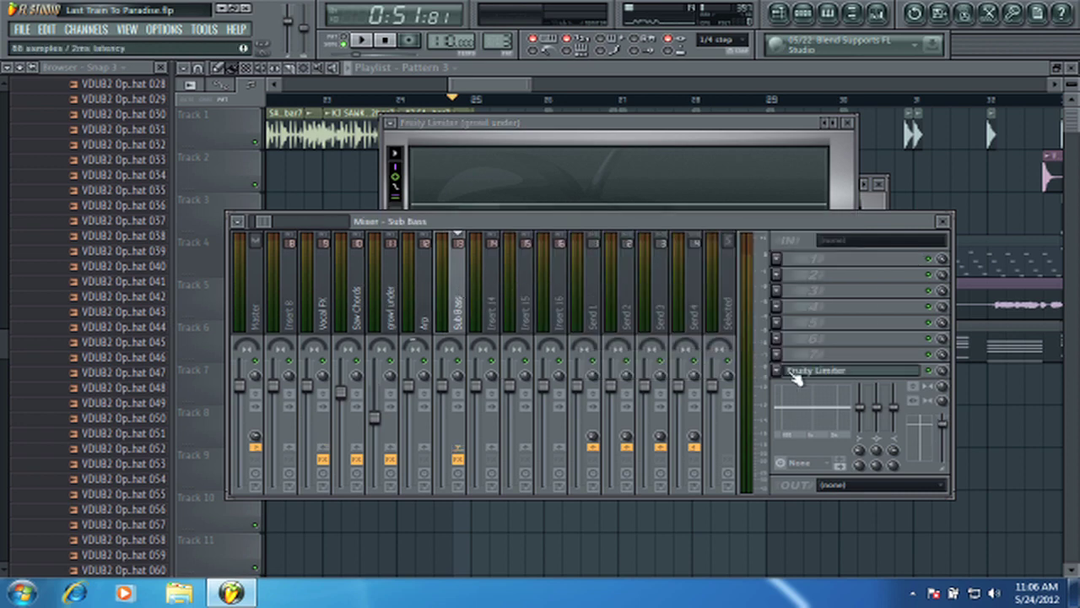
{"action": "left_click", "coordinate": [823, 372]}
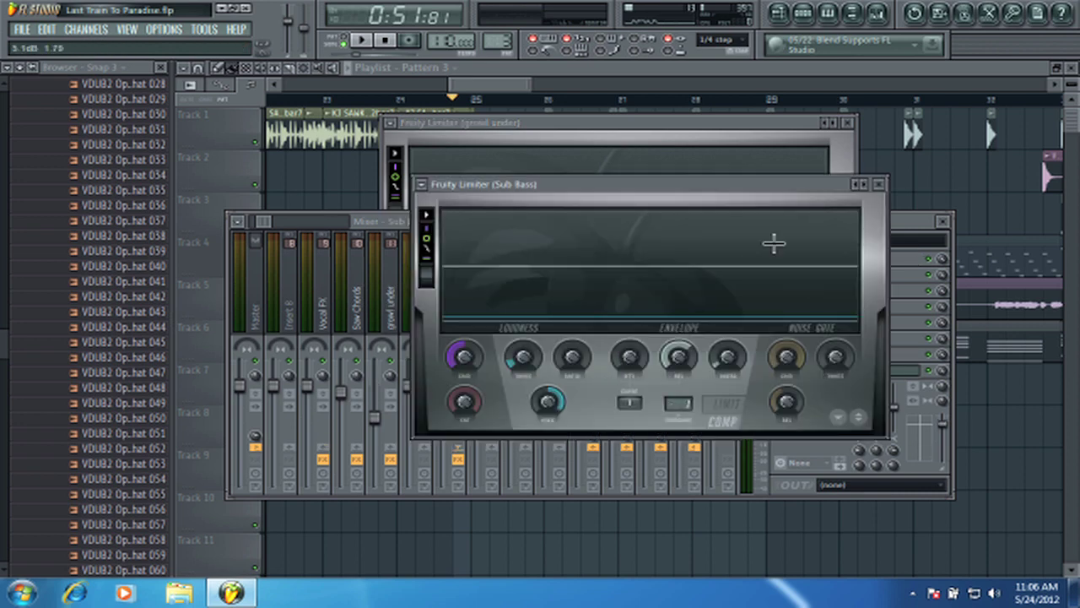
{"action": "left_click", "coordinate": [879, 184]}
{"action": "left_click", "coordinate": [848, 122]}
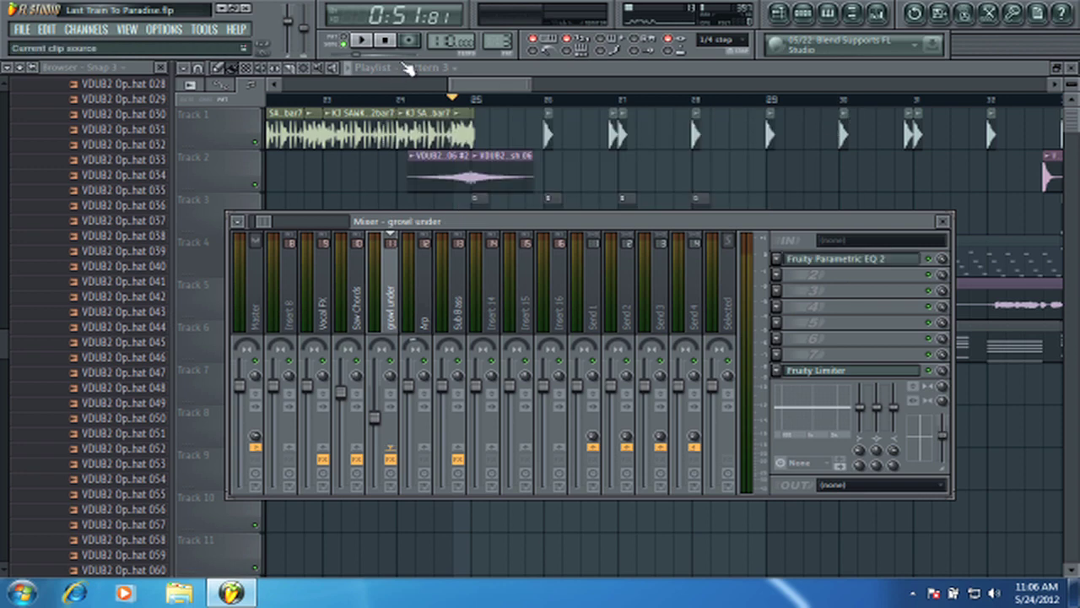
Step: Play the section from bar 25 and examine how the Sub Bass and growl under limiters respond to the kick
{"action": "left_click", "coordinate": [404, 64]}
{"action": "left_click", "coordinate": [362, 40]}
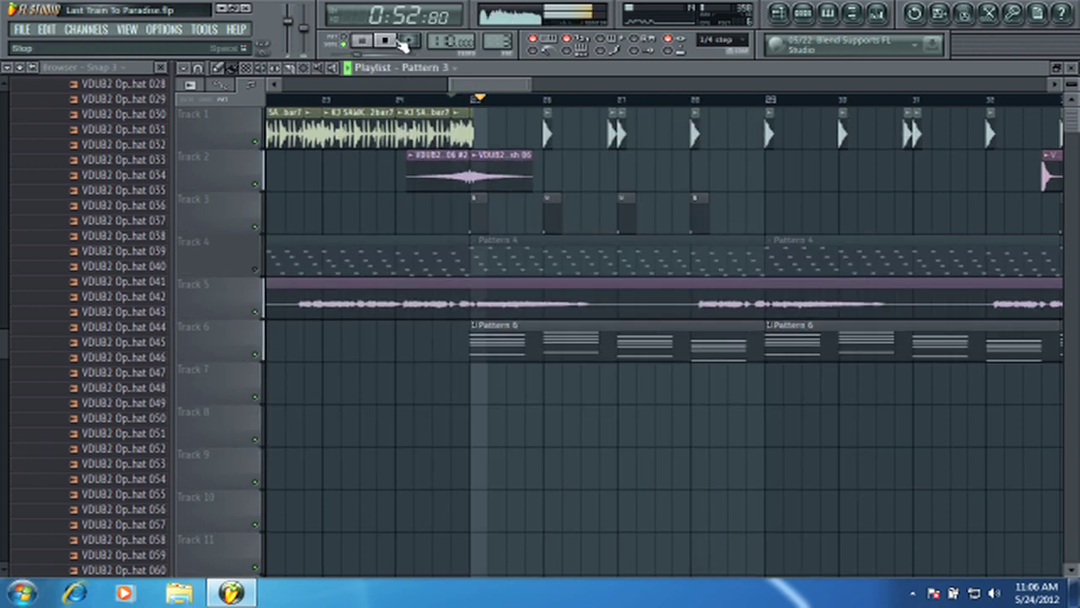
{"action": "left_click", "coordinate": [878, 13]}
{"action": "key", "text": "Right"}
{"action": "key", "text": "Right"}
{"action": "left_click", "coordinate": [819, 370]}
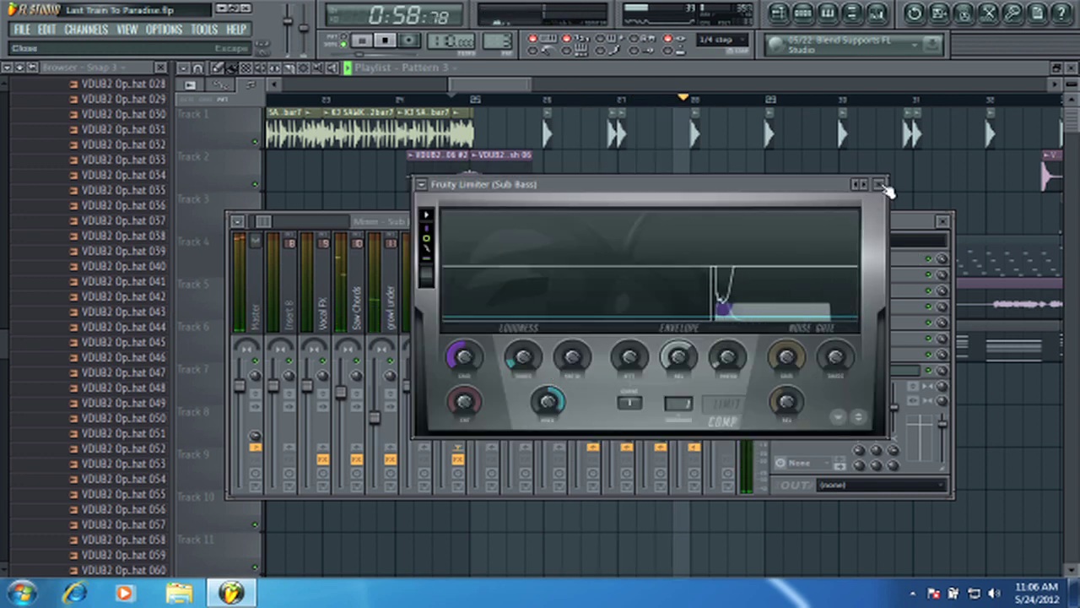
{"action": "left_click", "coordinate": [394, 309]}
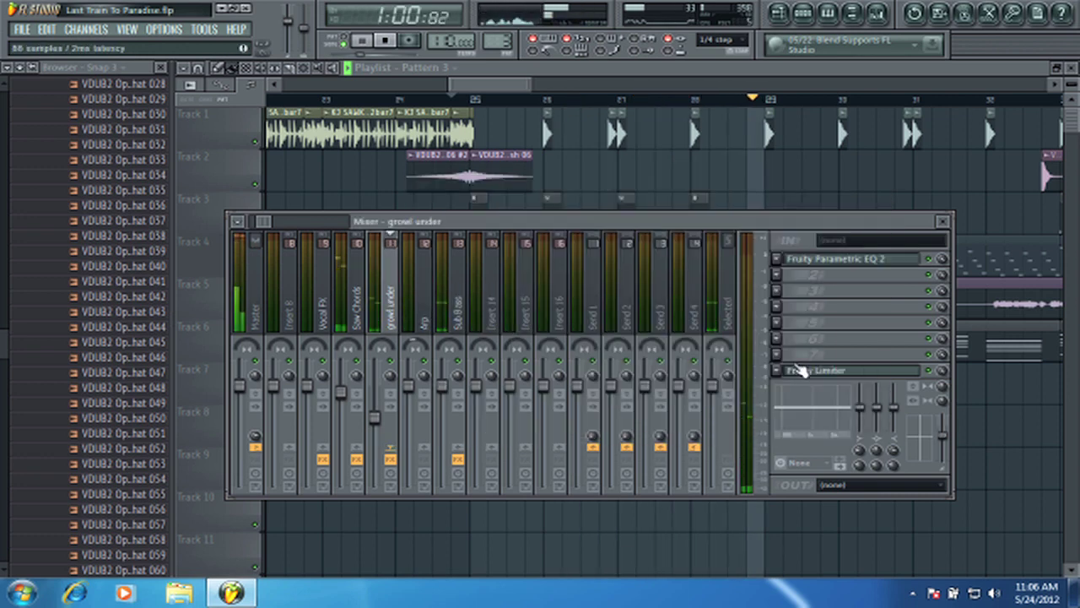
{"action": "left_click", "coordinate": [795, 369]}
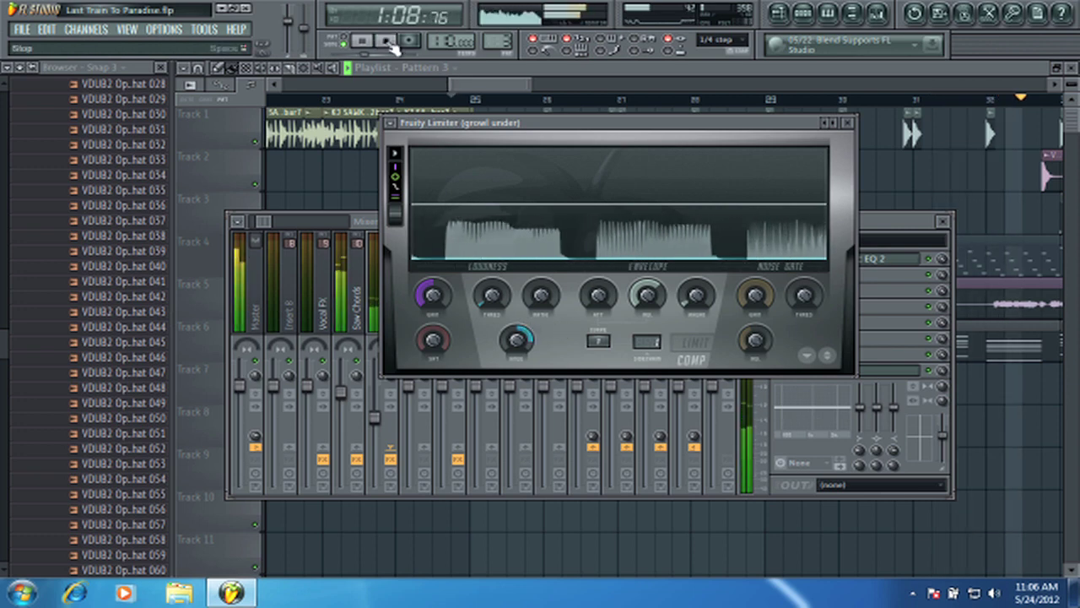
{"action": "left_click", "coordinate": [447, 100]}
Step: Select the Sidechain mixer track and check which tracks it sends to
{"action": "left_click_drag", "start_coordinate": [447, 122], "coordinate": [781, 143]}
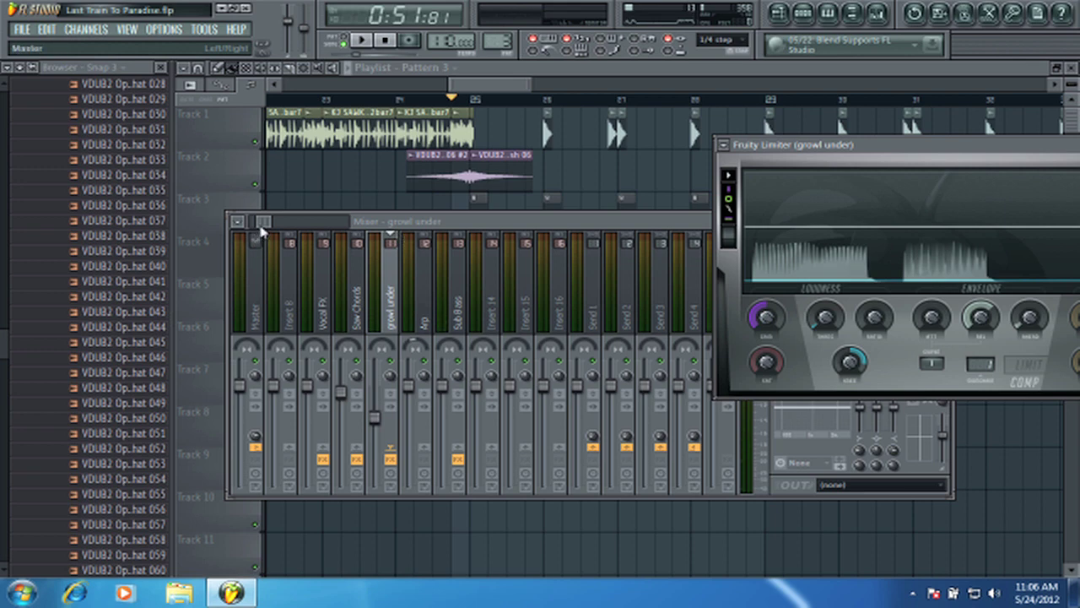
{"action": "left_click_drag", "start_coordinate": [264, 226], "coordinate": [408, 233]}
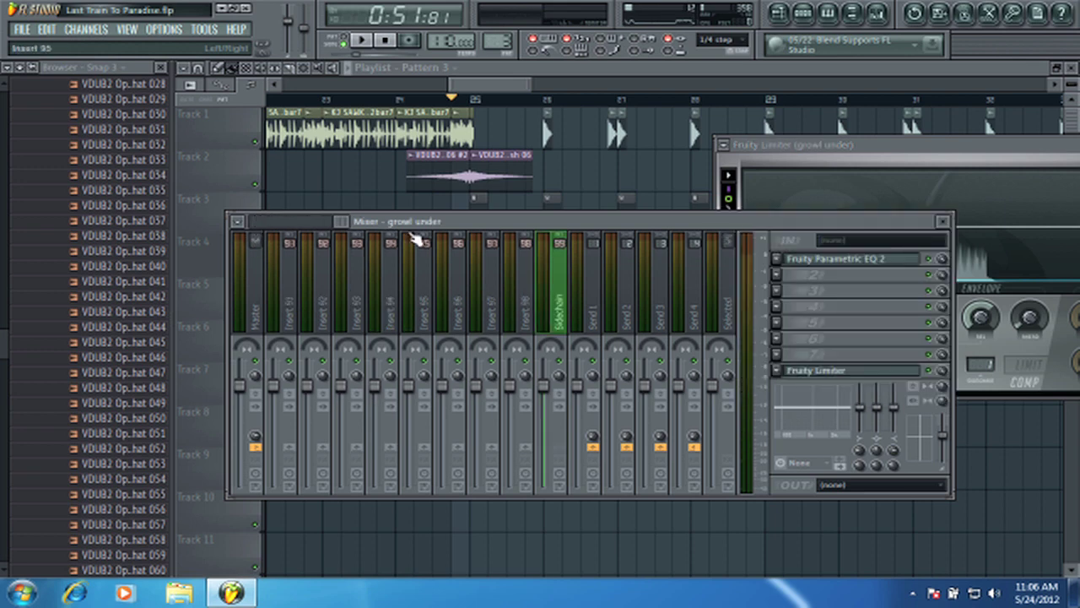
{"action": "left_click", "coordinate": [573, 298]}
{"action": "left_click", "coordinate": [563, 296]}
{"action": "left_click_drag", "start_coordinate": [342, 224], "coordinate": [262, 254]}
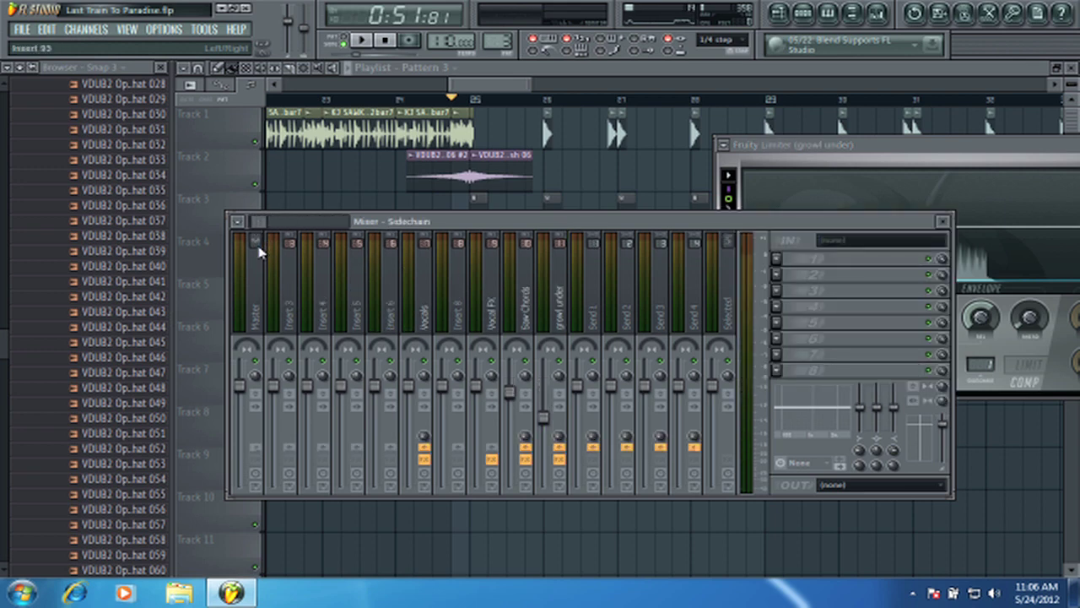
Step: Raise the growl under limiter's ratio and lower its threshold to -26.5 dB while playing the section repeatedly
{"action": "left_click", "coordinate": [565, 376]}
{"action": "left_click", "coordinate": [806, 370]}
{"action": "left_click", "coordinate": [806, 371]}
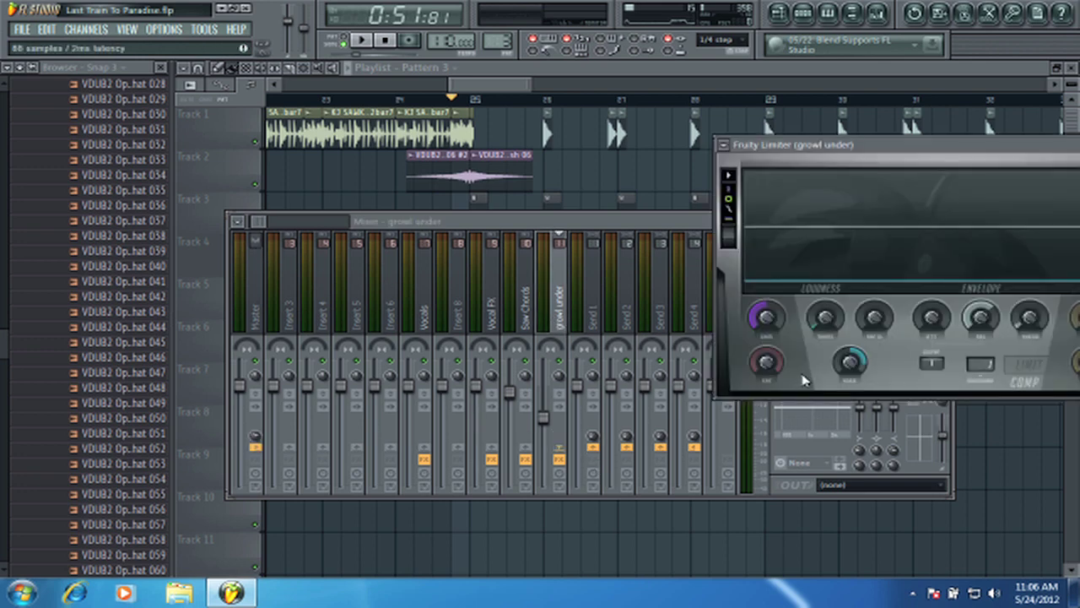
{"action": "left_click_drag", "start_coordinate": [832, 158], "coordinate": [445, 146]}
{"action": "left_click", "coordinate": [363, 42]}
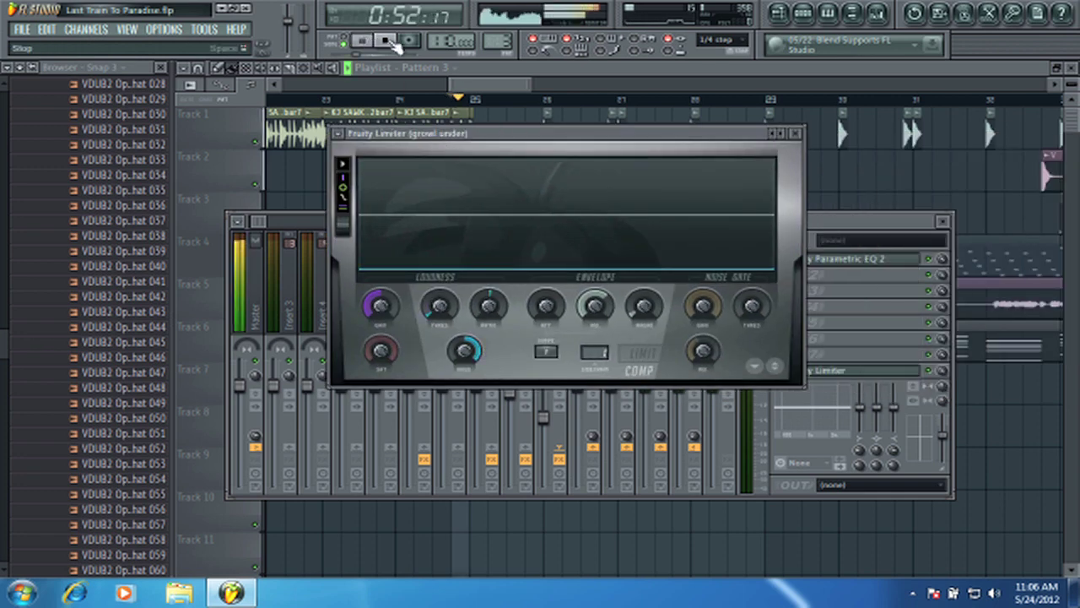
{"action": "key", "text": "space"}
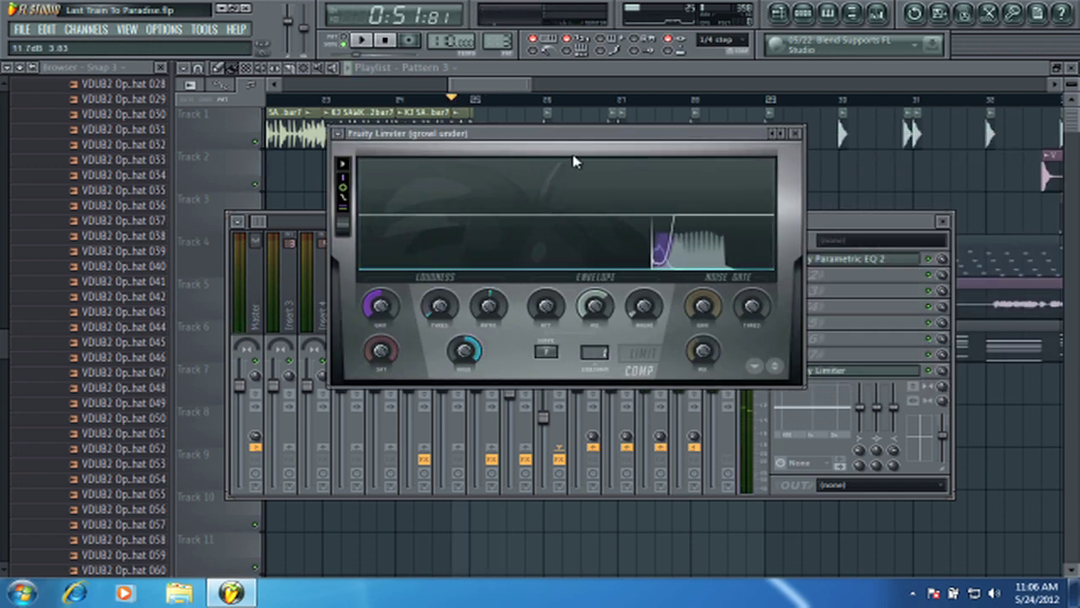
{"action": "left_click", "coordinate": [365, 42]}
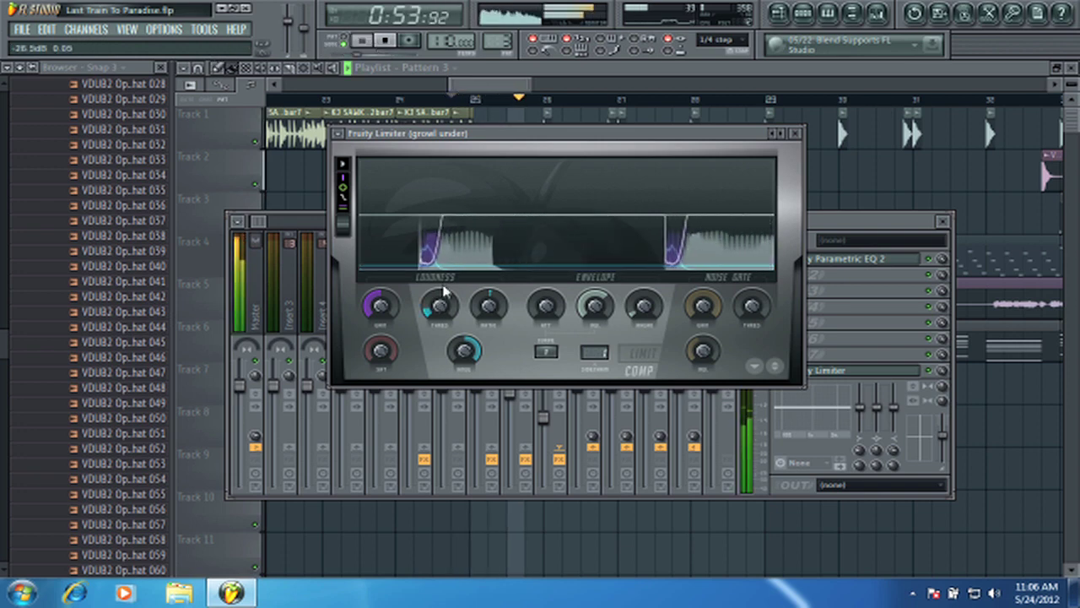
{"action": "left_click", "coordinate": [388, 41]}
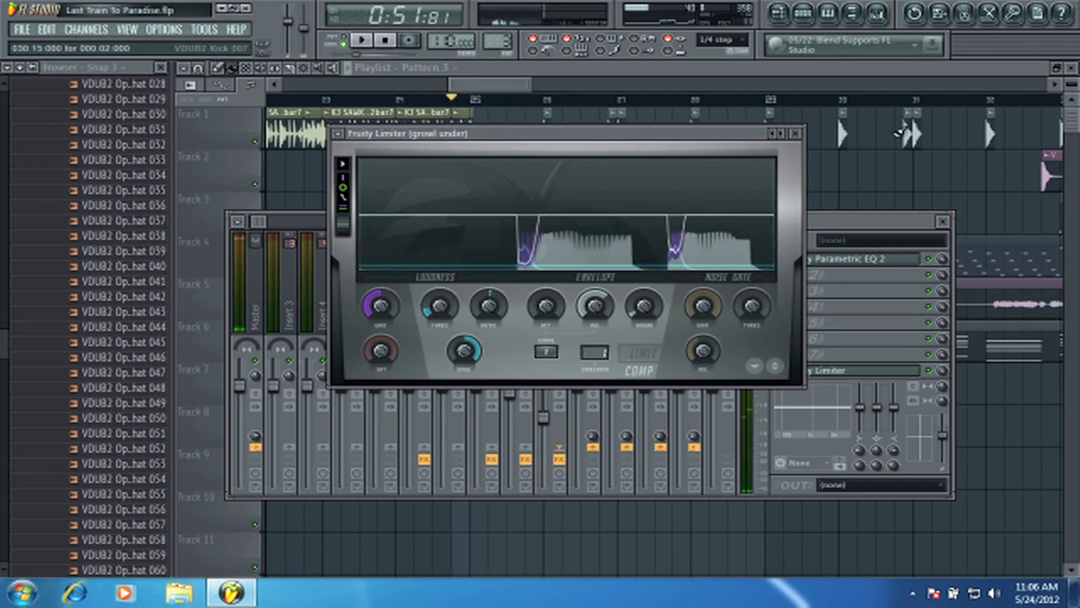
Step: Close the growl under limiter and remove the Fruity Limiter from effect slot 8 of the Saw Chords track
{"action": "left_click", "coordinate": [795, 132]}
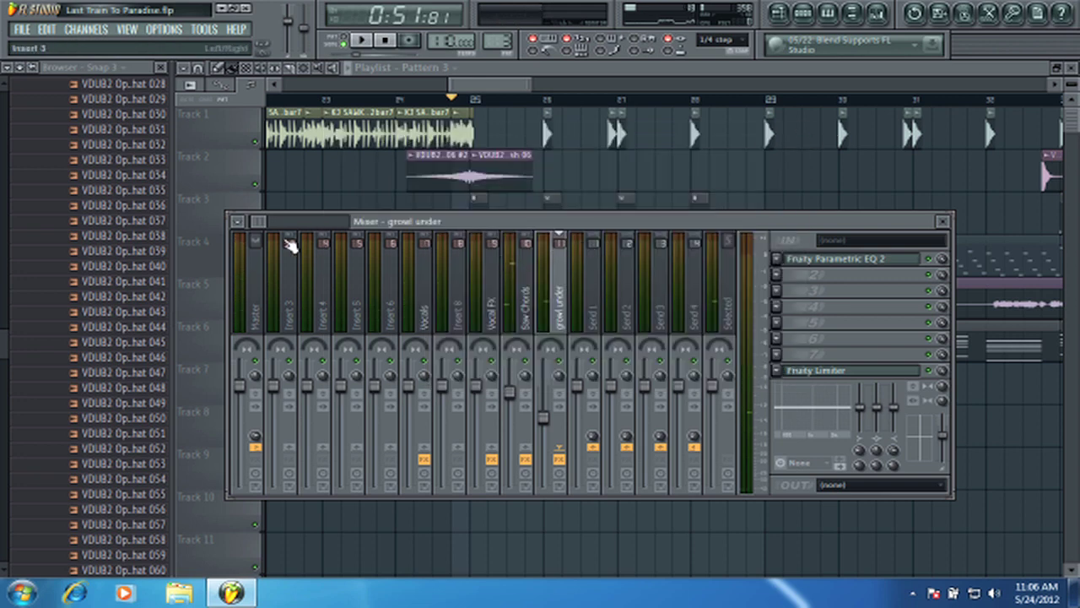
{"action": "mouse_move", "coordinate": [262, 224]}
{"action": "left_mouse_down"}
{"action": "mouse_move", "coordinate": [357, 228]}
{"action": "mouse_move", "coordinate": [256, 235]}
{"action": "left_mouse_up"}
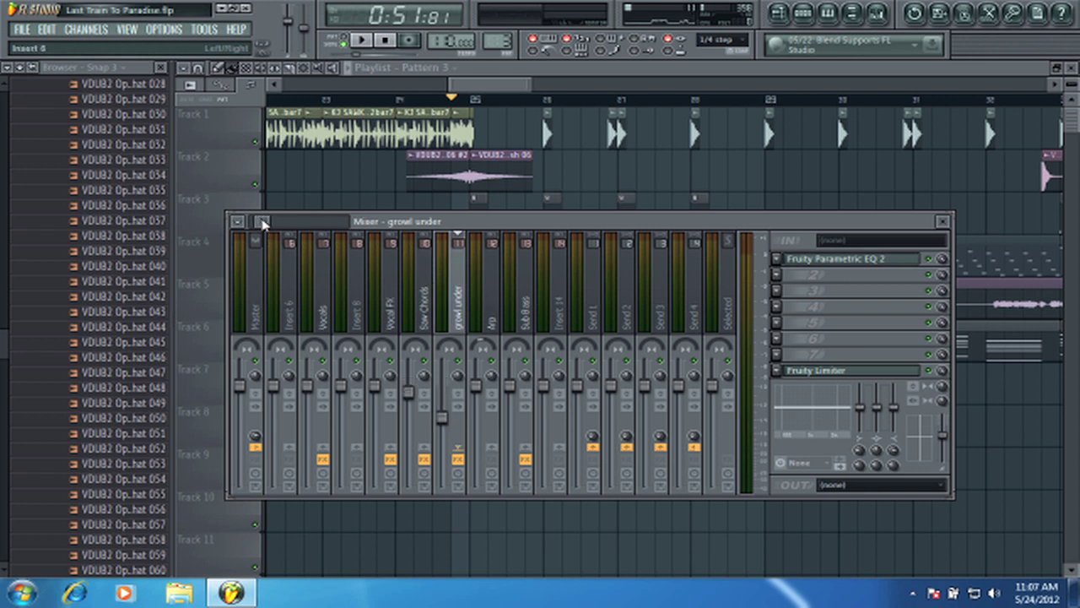
{"action": "left_click", "coordinate": [415, 294]}
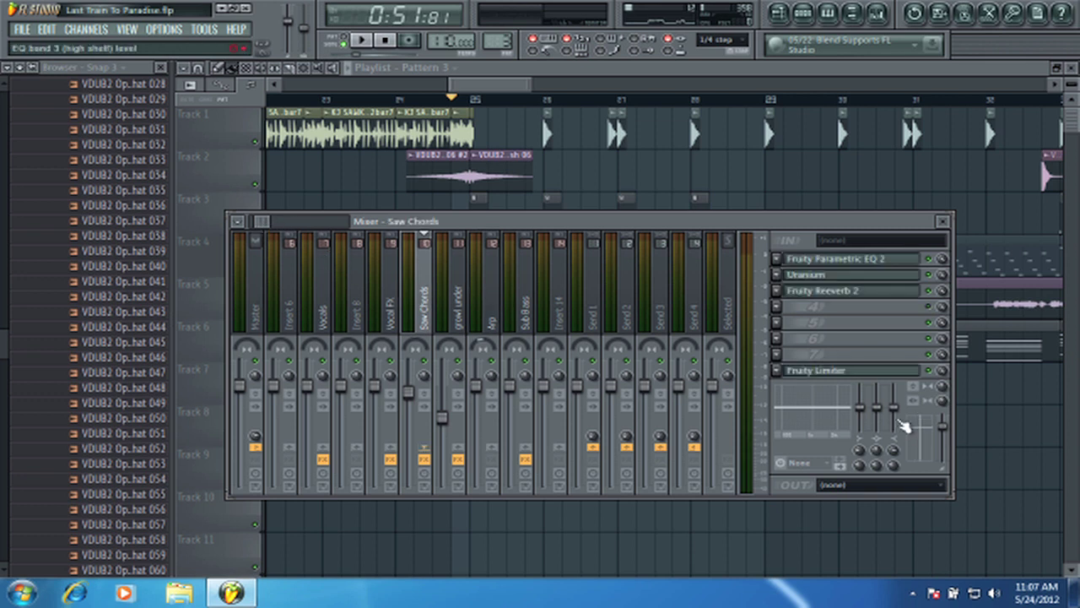
{"action": "left_click", "coordinate": [782, 377]}
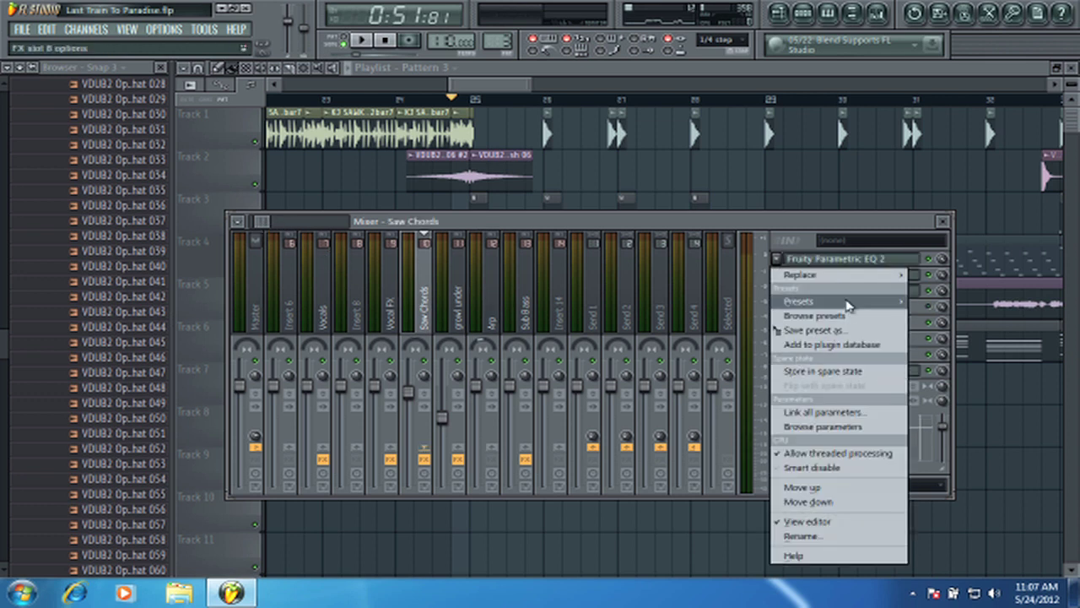
{"action": "mouse_move", "coordinate": [835, 276]}
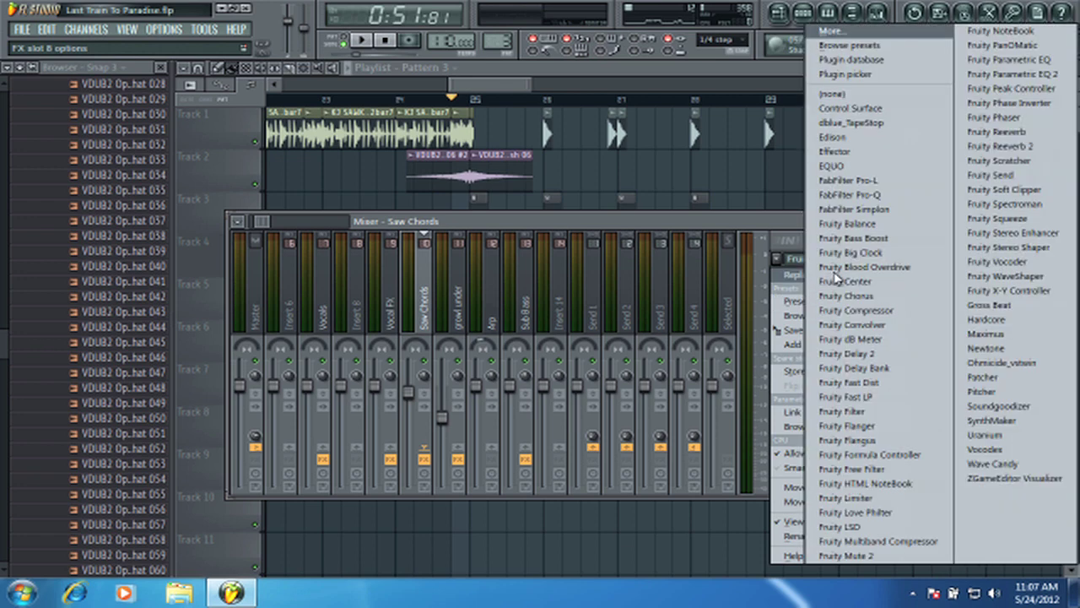
{"action": "left_click", "coordinate": [834, 95]}
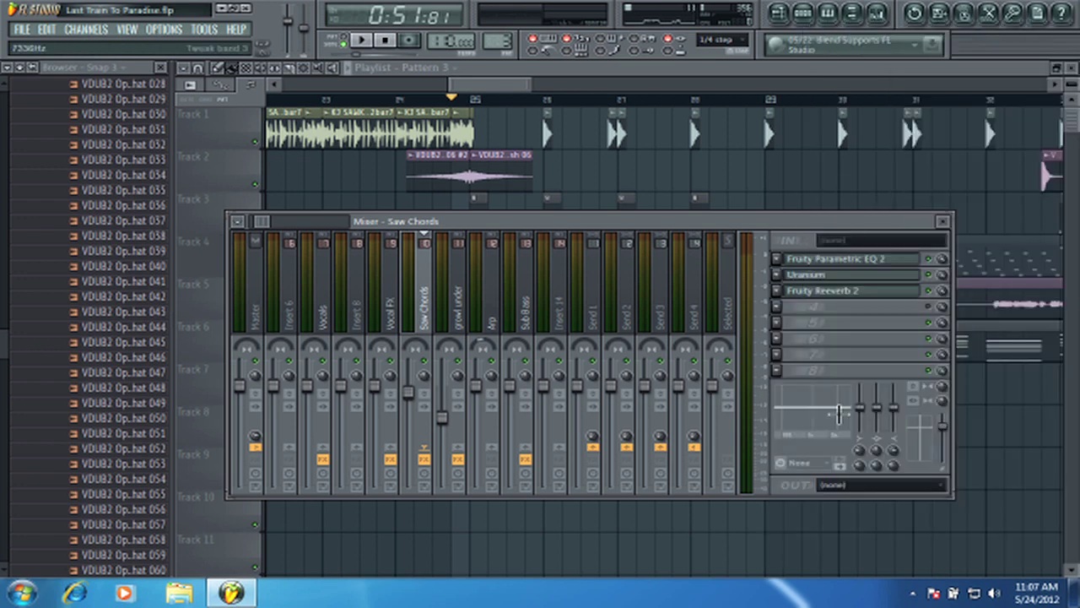
Step: Insert a Fruity Compressor in effect slot 4 of the Saw Chords track and set its threshold to -37.5 dB
{"action": "left_click", "coordinate": [882, 280]}
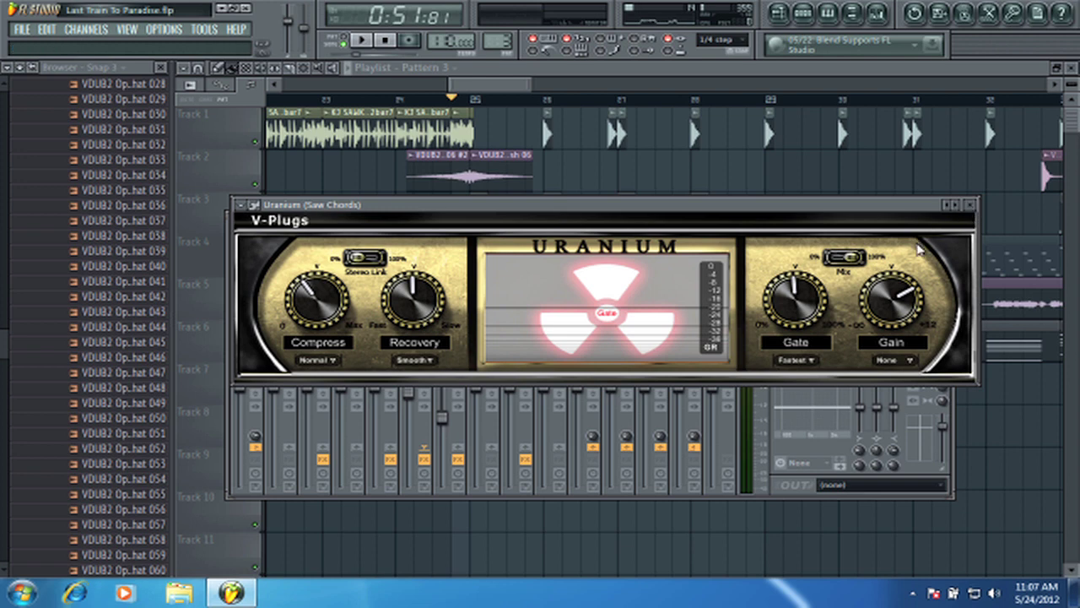
{"action": "left_click", "coordinate": [970, 204]}
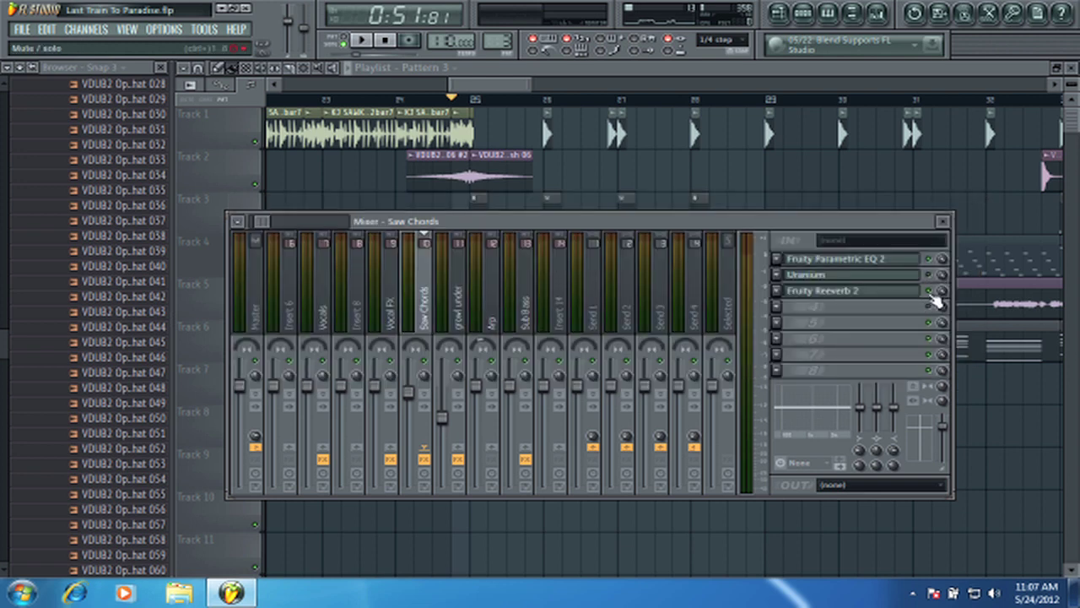
{"action": "left_click", "coordinate": [783, 318]}
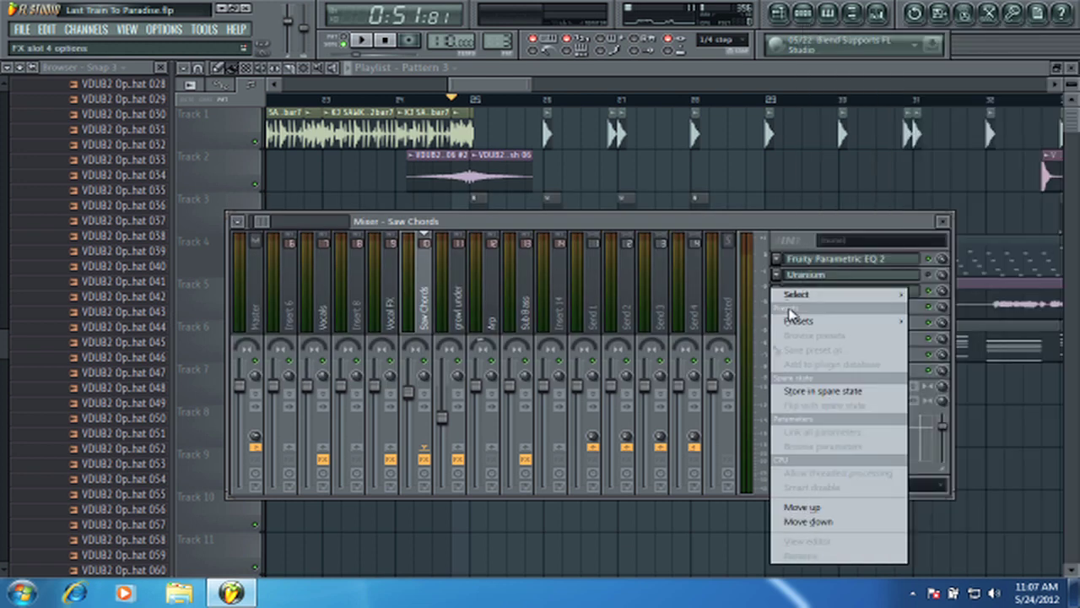
{"action": "mouse_move", "coordinate": [797, 296]}
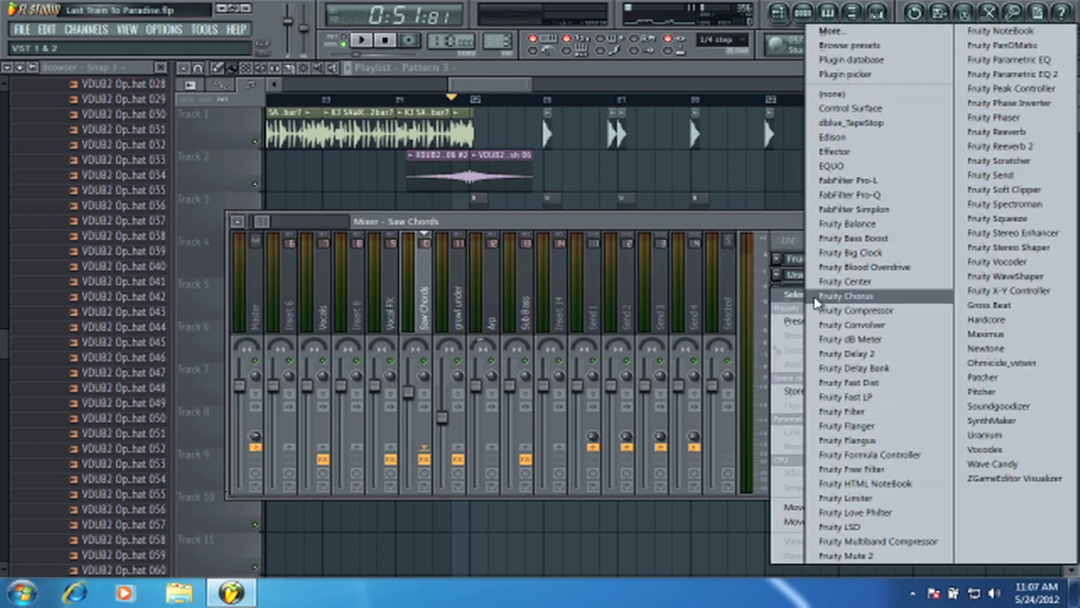
{"action": "left_click", "coordinate": [895, 316]}
{"action": "left_click_drag", "start_coordinate": [468, 275], "coordinate": [637, 385]}
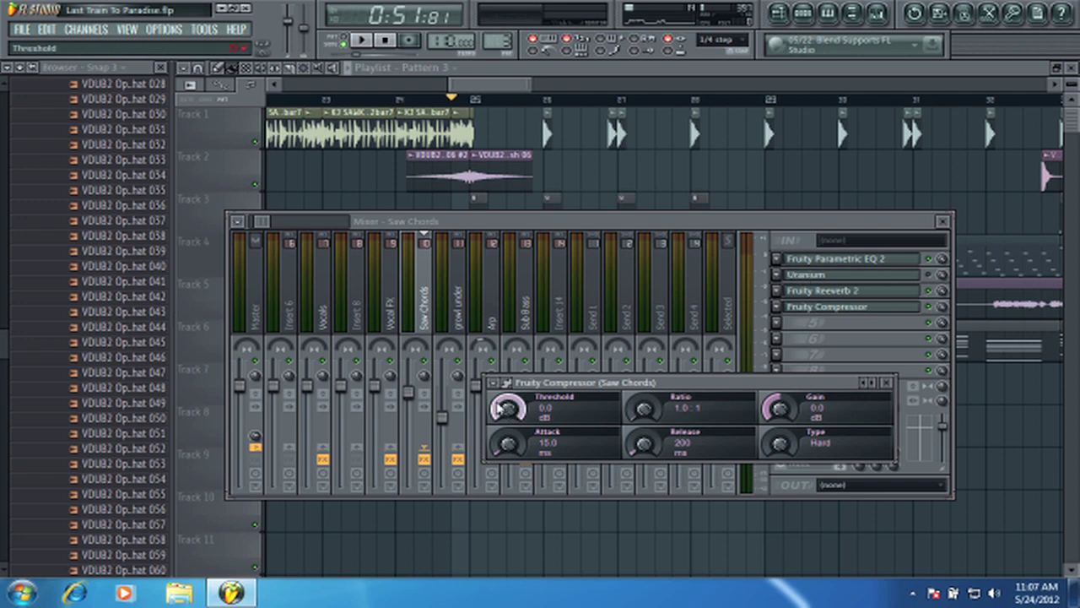
{"action": "mouse_move", "coordinate": [507, 409]}
{"action": "left_mouse_down"}
{"action": "mouse_move", "coordinate": [508, 430]}
{"action": "mouse_move", "coordinate": [507, 404]}
{"action": "mouse_move", "coordinate": [525, 400]}
{"action": "left_mouse_up"}
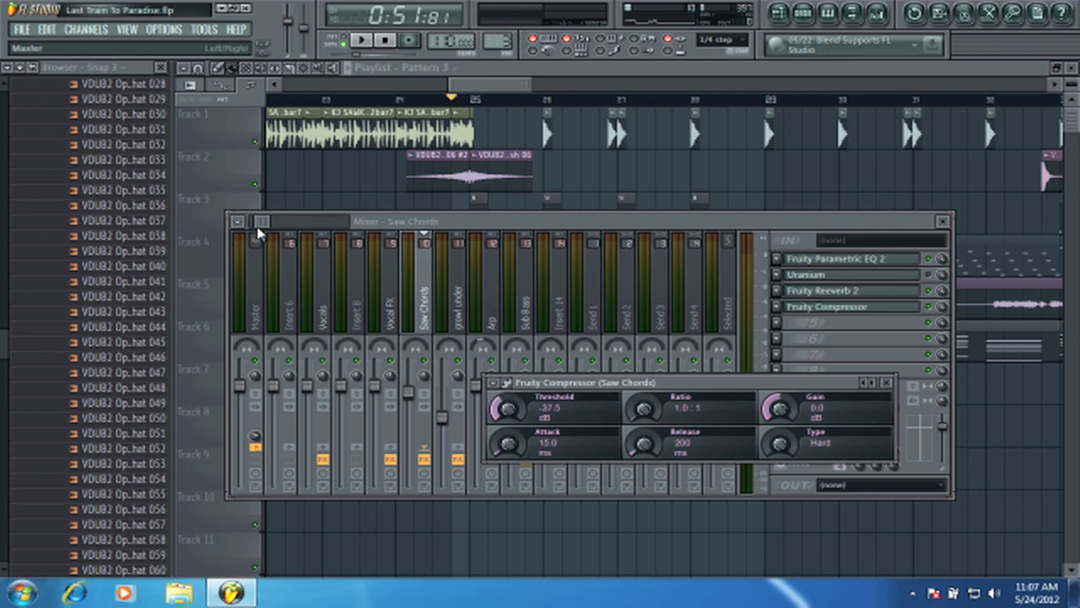
Step: Select the Sidechain mixer track and insert a Fruity Peak Controller in its first effect slot
{"action": "left_click_drag", "start_coordinate": [263, 223], "coordinate": [336, 233]}
{"action": "left_click", "coordinate": [557, 291]}
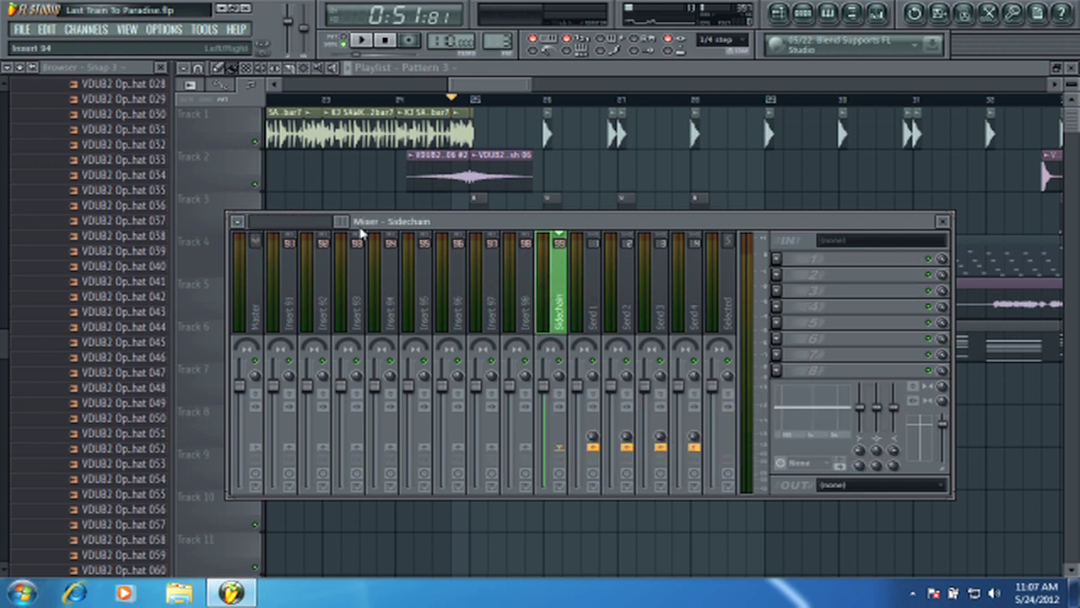
{"action": "left_click", "coordinate": [814, 262]}
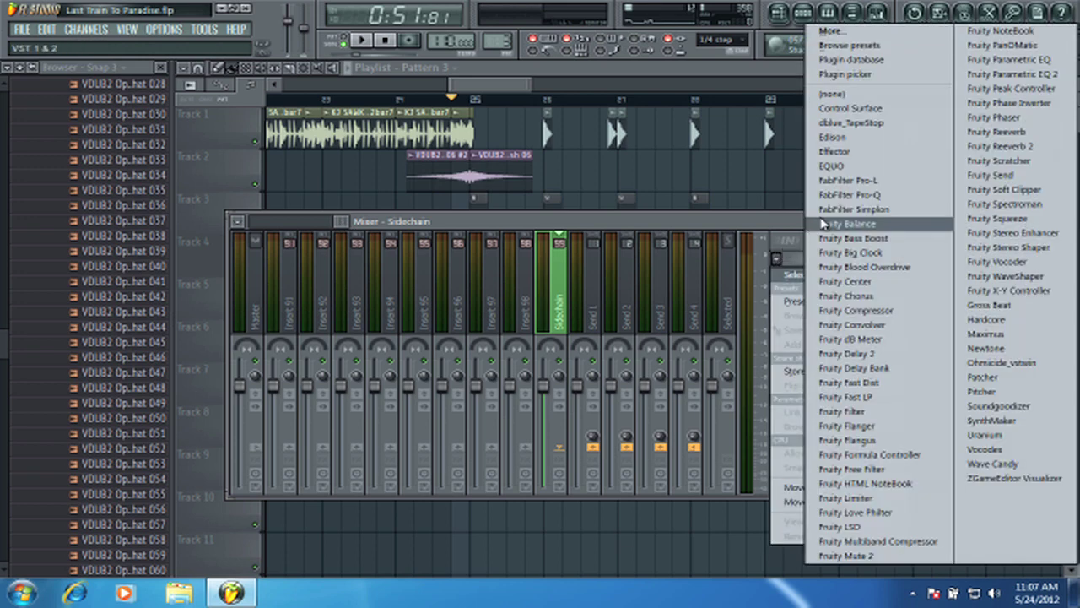
{"action": "left_click", "coordinate": [1025, 90]}
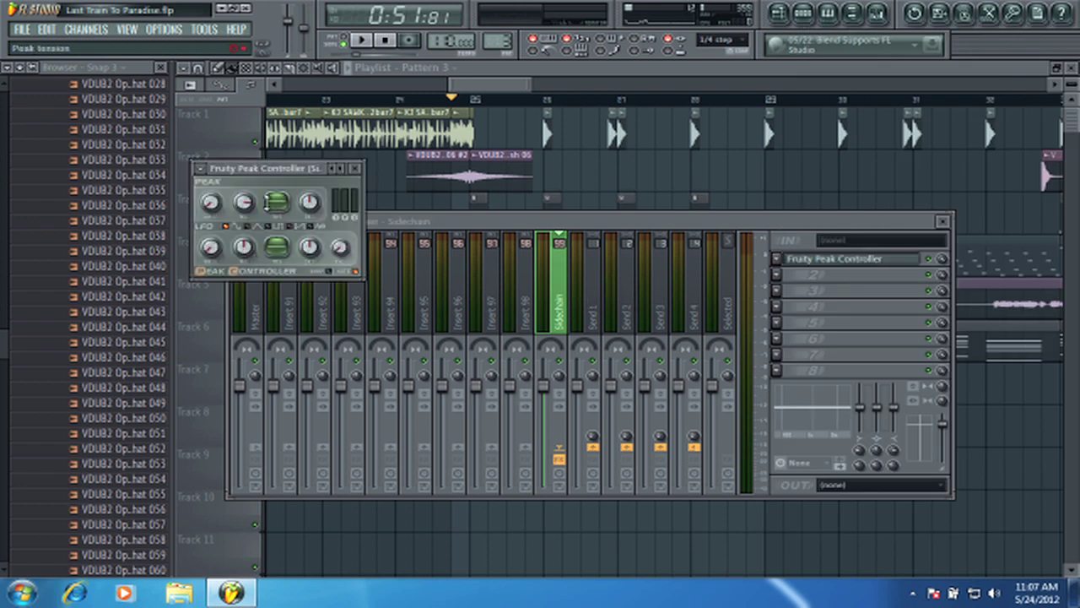
Step: Adjust the Peak Controller's peak settings and enable the Sidechain track's send to the Master
{"action": "left_click_drag", "start_coordinate": [275, 202], "coordinate": [246, 204]}
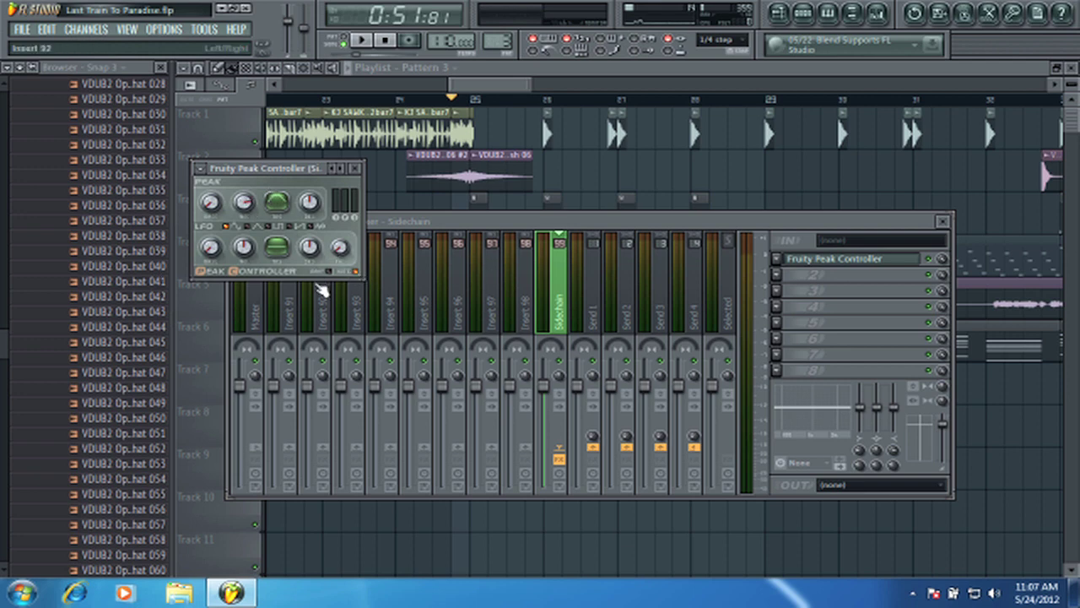
{"action": "left_click", "coordinate": [259, 449]}
{"action": "left_click", "coordinate": [340, 270]}
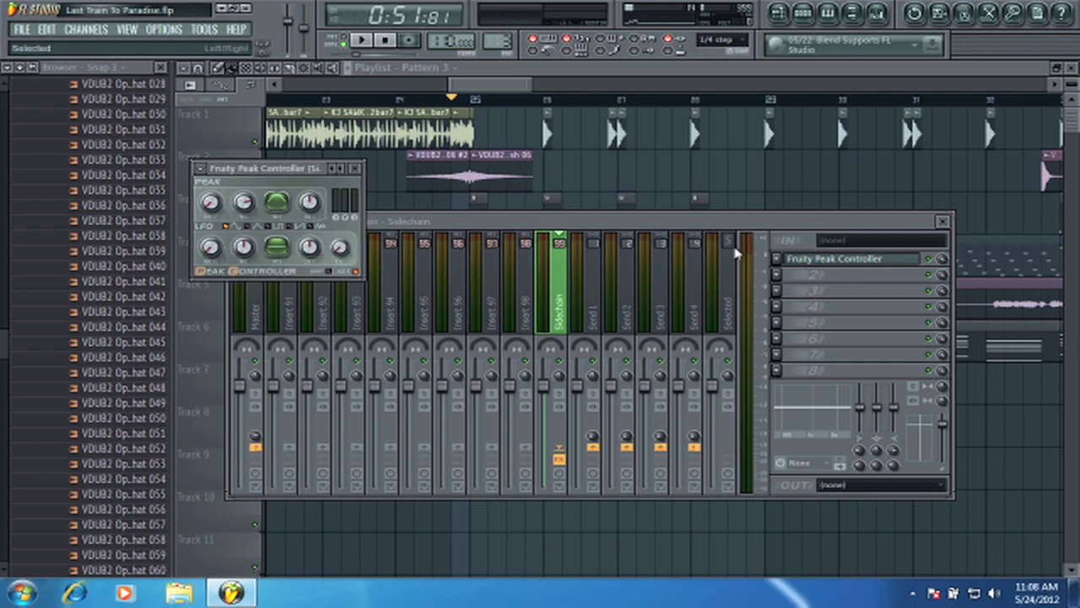
Step: Reopen the Fruity Compressor on the Saw Chords track and set its threshold to 0.0 dB
{"action": "left_click", "coordinate": [496, 233]}
{"action": "left_click_drag", "start_coordinate": [348, 228], "coordinate": [262, 242]}
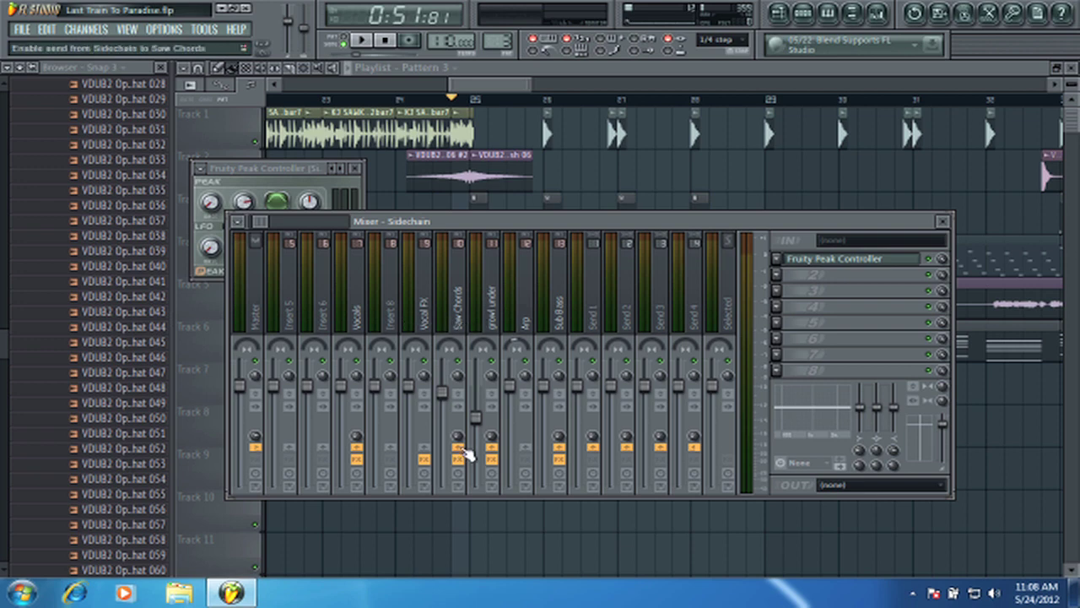
{"action": "left_click", "coordinate": [463, 316]}
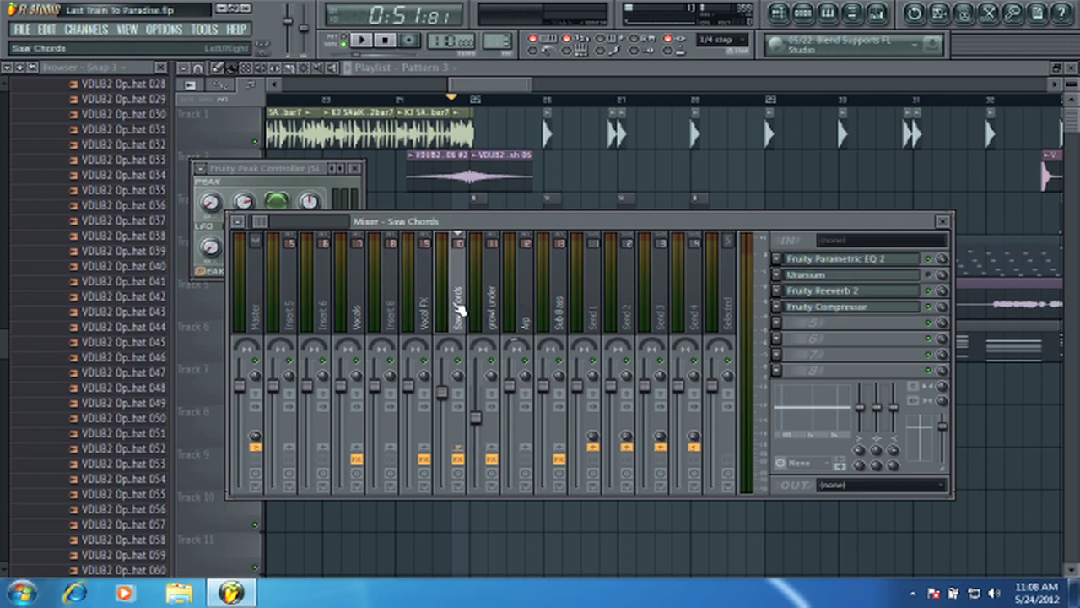
{"action": "left_click", "coordinate": [810, 309]}
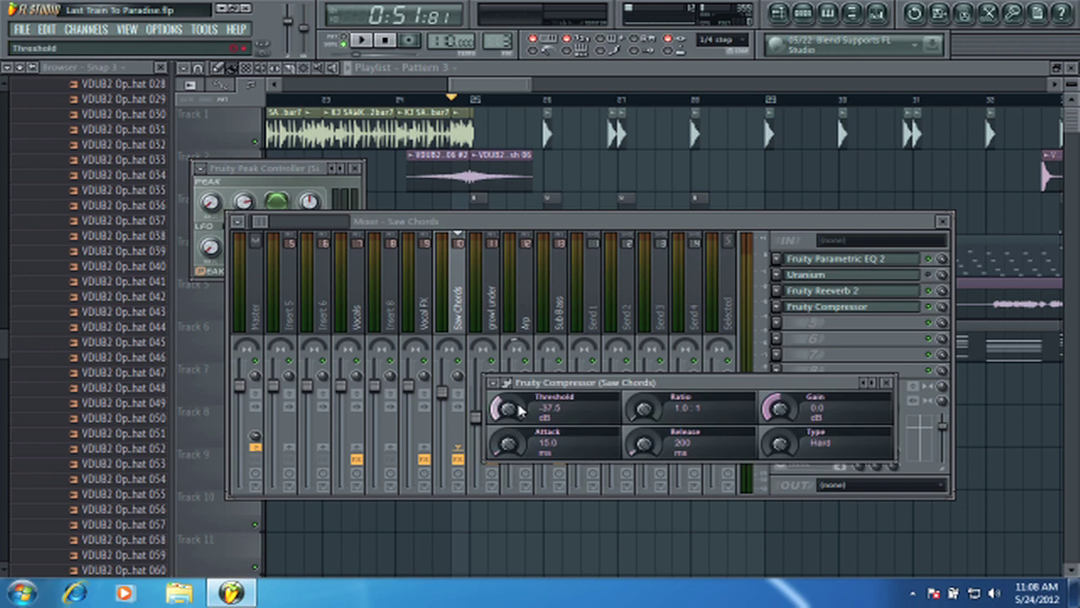
{"action": "left_click_drag", "start_coordinate": [504, 410], "coordinate": [517, 380]}
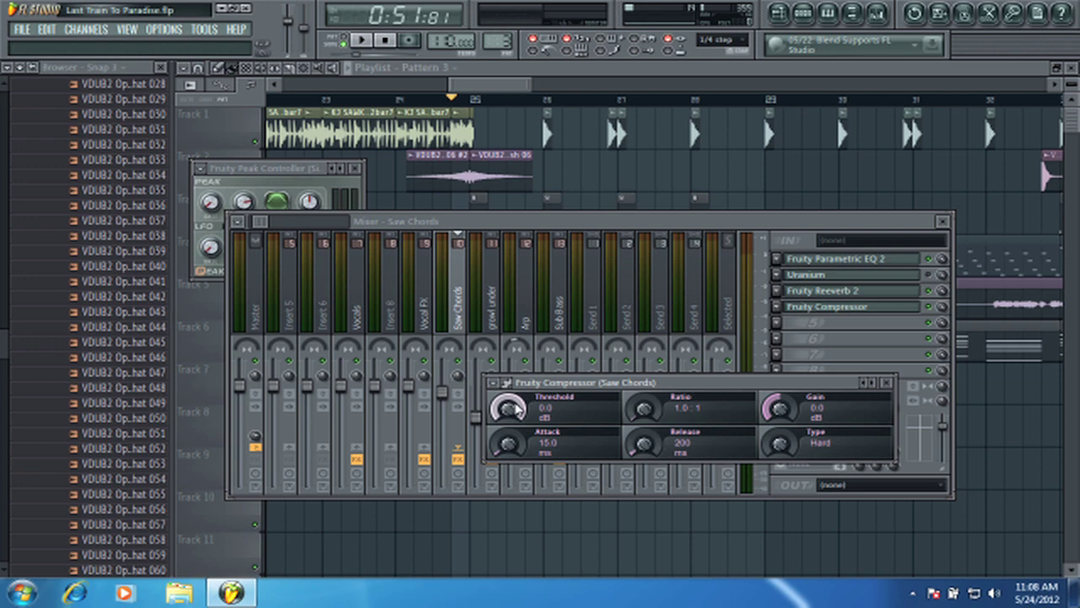
Step: Link the compressor's threshold to the internal controller Peak ctrl (Sidechain) - Peak with the Inverted mapping formula
{"action": "right_click", "coordinate": [509, 409]}
{"action": "left_click", "coordinate": [591, 496]}
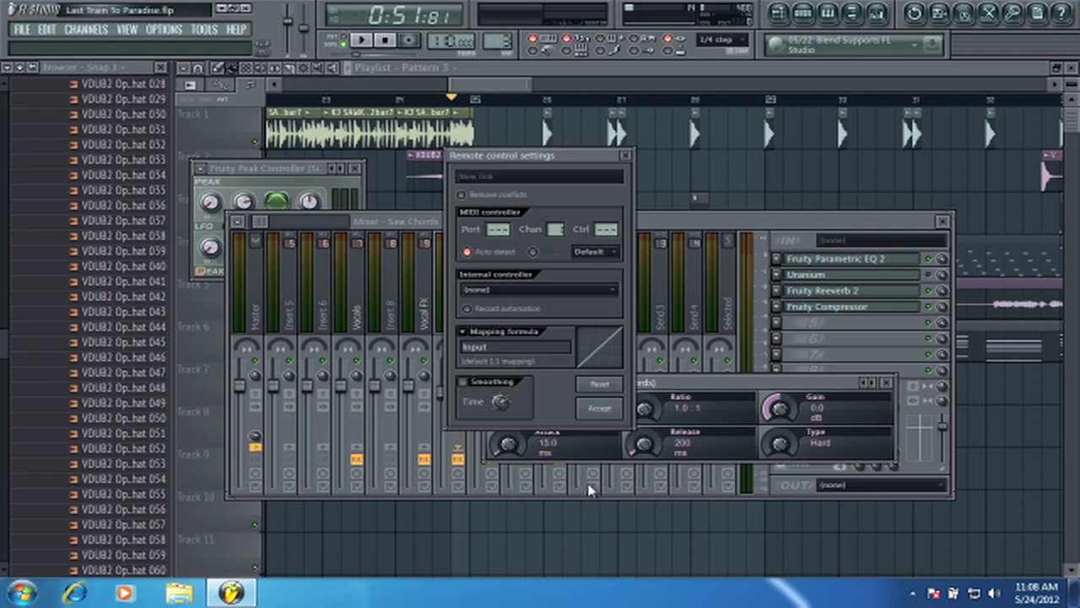
{"action": "left_click", "coordinate": [547, 291]}
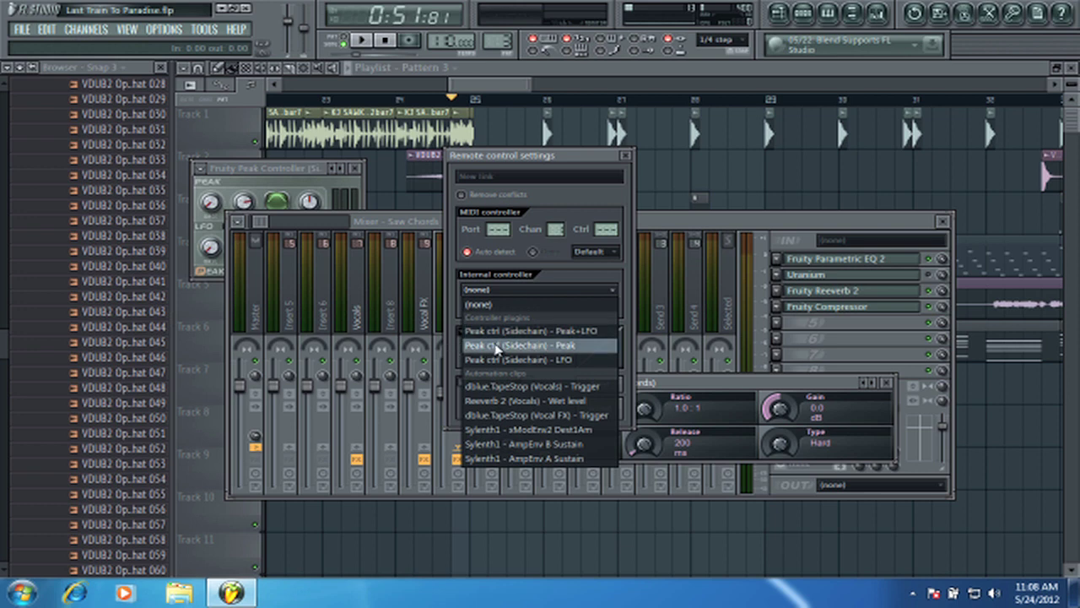
{"action": "left_click", "coordinate": [561, 346]}
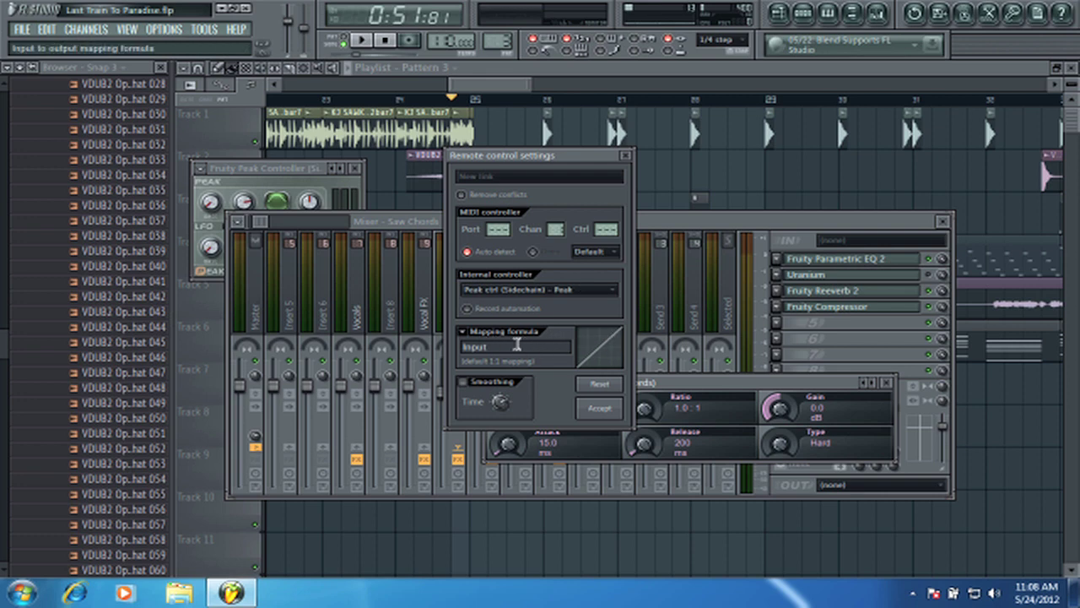
{"action": "left_click", "coordinate": [464, 334]}
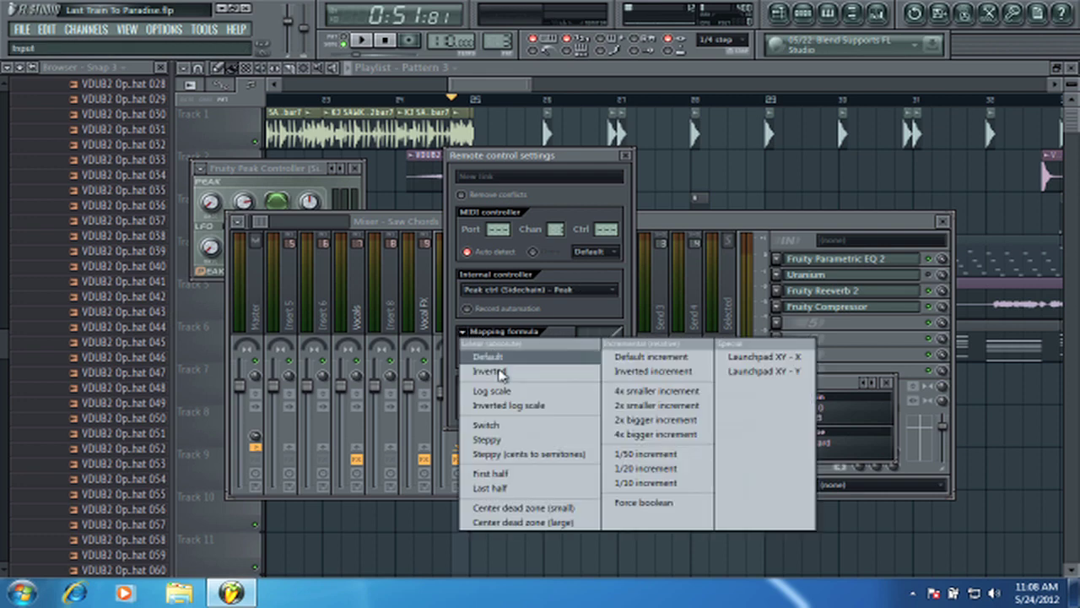
{"action": "left_click", "coordinate": [491, 370]}
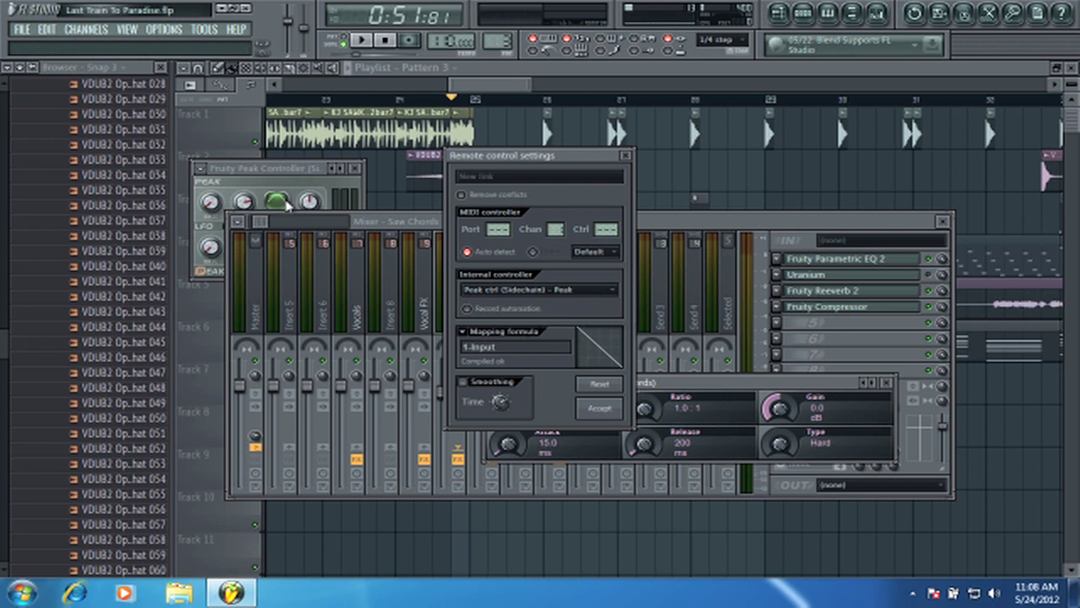
{"action": "left_click", "coordinate": [601, 410]}
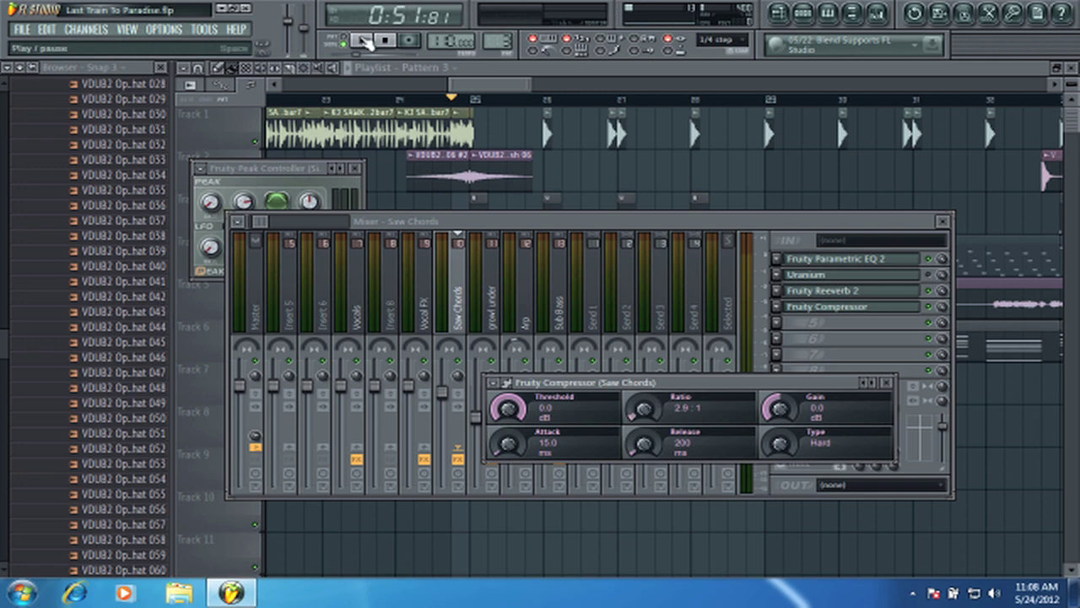
Step: Play the section repeatedly while trying the Saw Chords compressor's ratio at 11.2:1, and settle on 2.6:1
{"action": "left_click", "coordinate": [486, 363]}
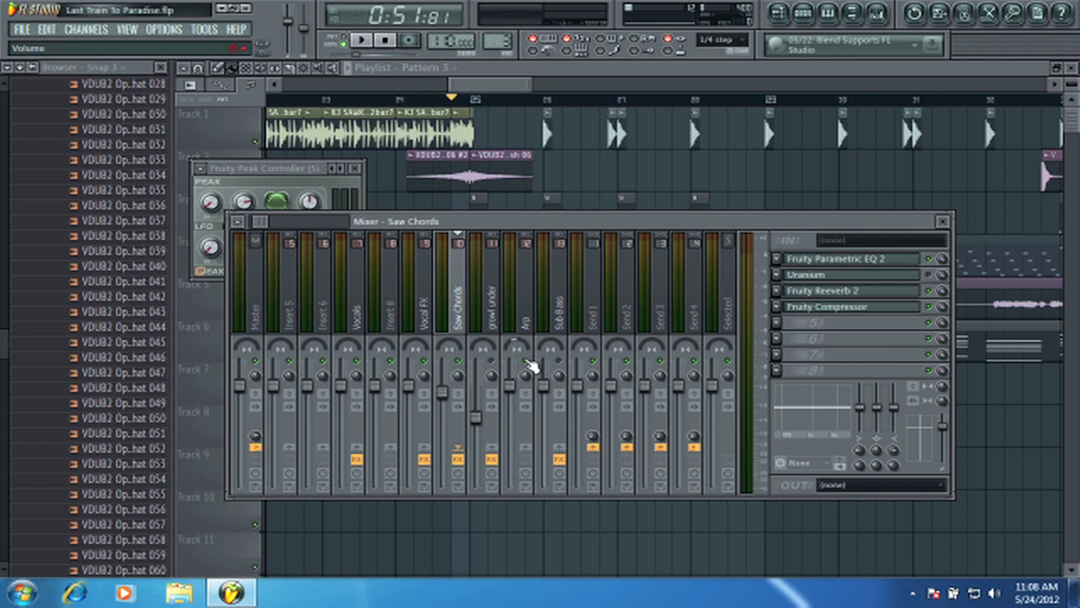
{"action": "key", "text": "space"}
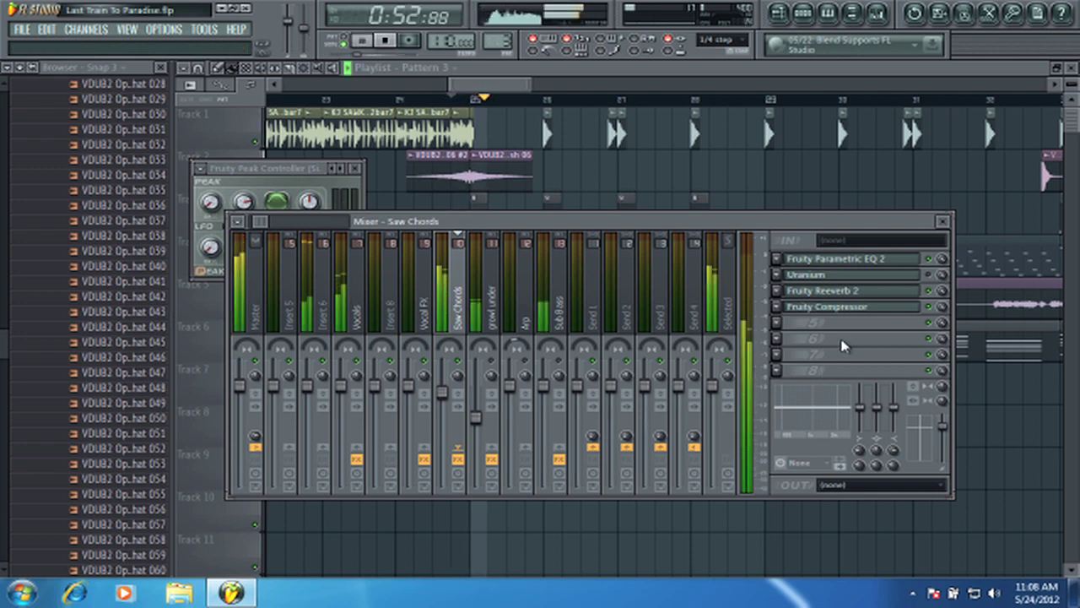
{"action": "left_click", "coordinate": [832, 307]}
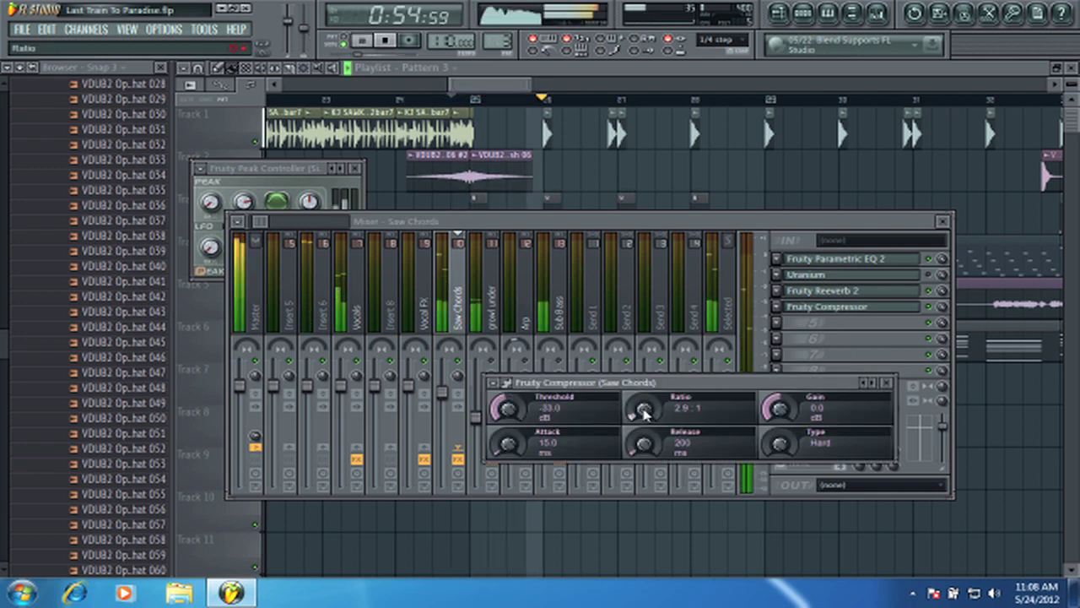
{"action": "left_click_drag", "start_coordinate": [644, 411], "coordinate": [646, 411]}
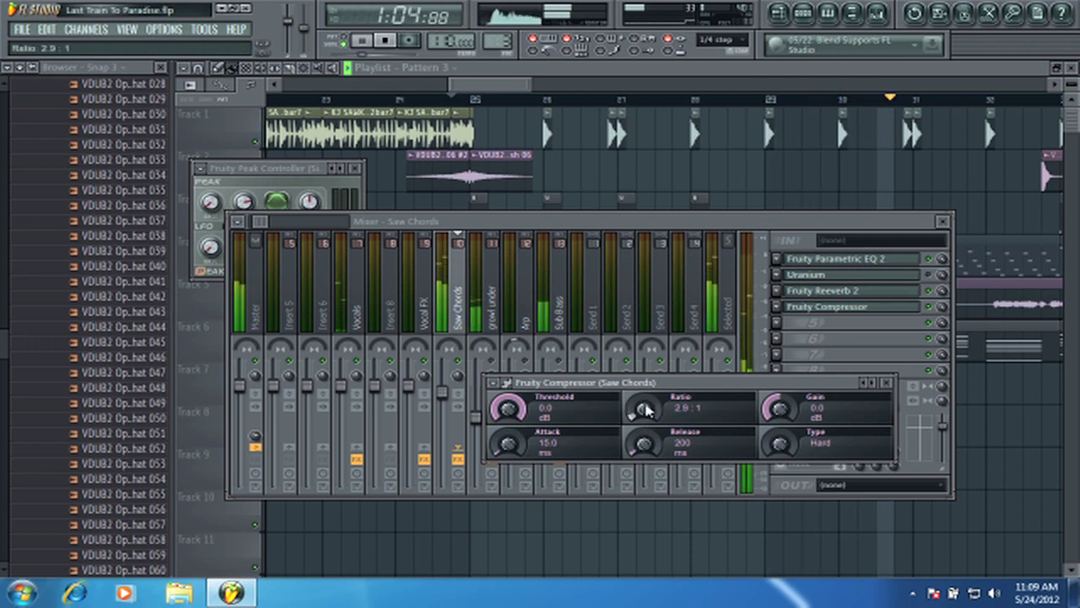
{"action": "left_click", "coordinate": [362, 43]}
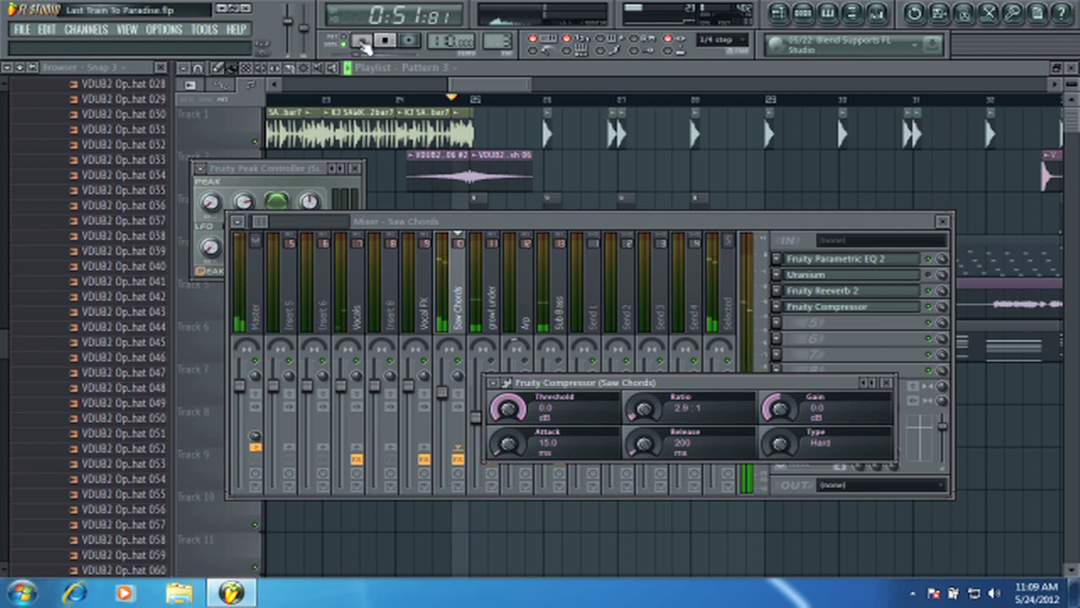
{"action": "left_click", "coordinate": [363, 42]}
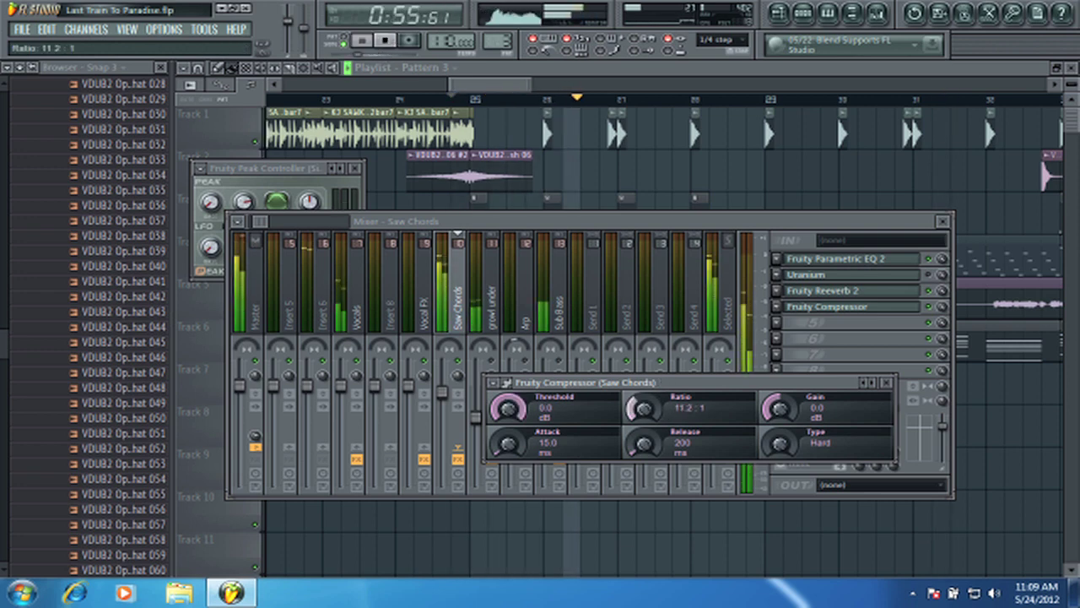
{"action": "key", "text": "space"}
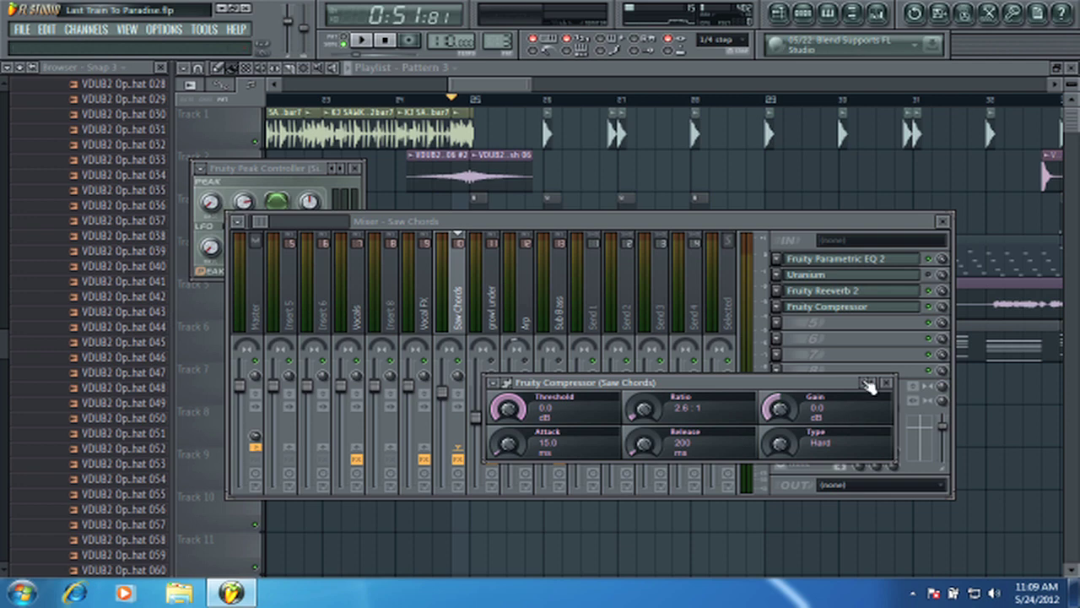
Step: Close the compressor and remove it from effect slot 4 of the Saw Chords track
{"action": "left_click", "coordinate": [457, 319]}
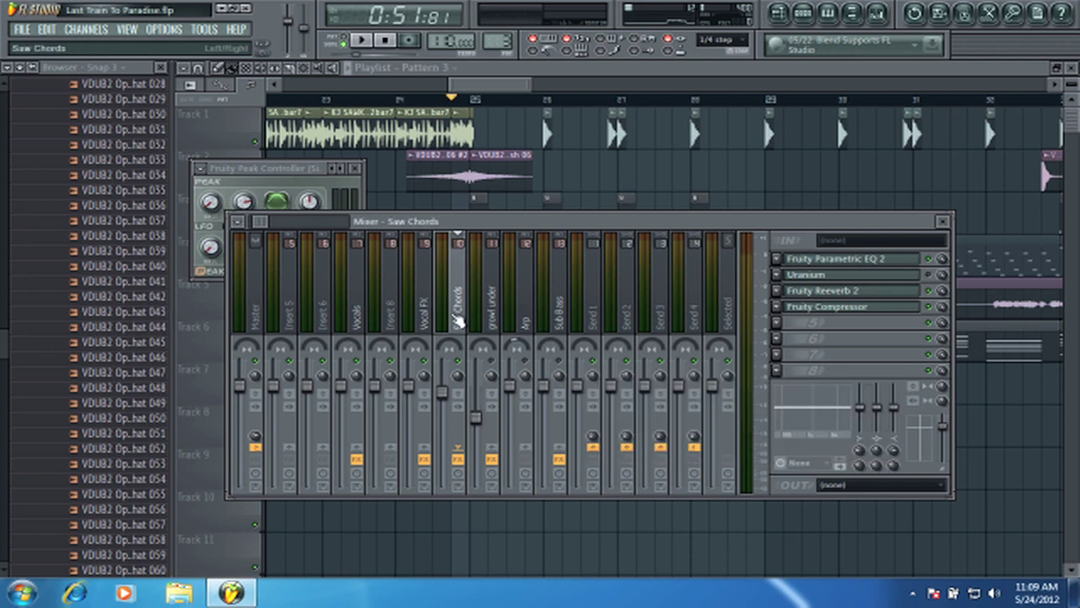
{"action": "left_click", "coordinate": [778, 307]}
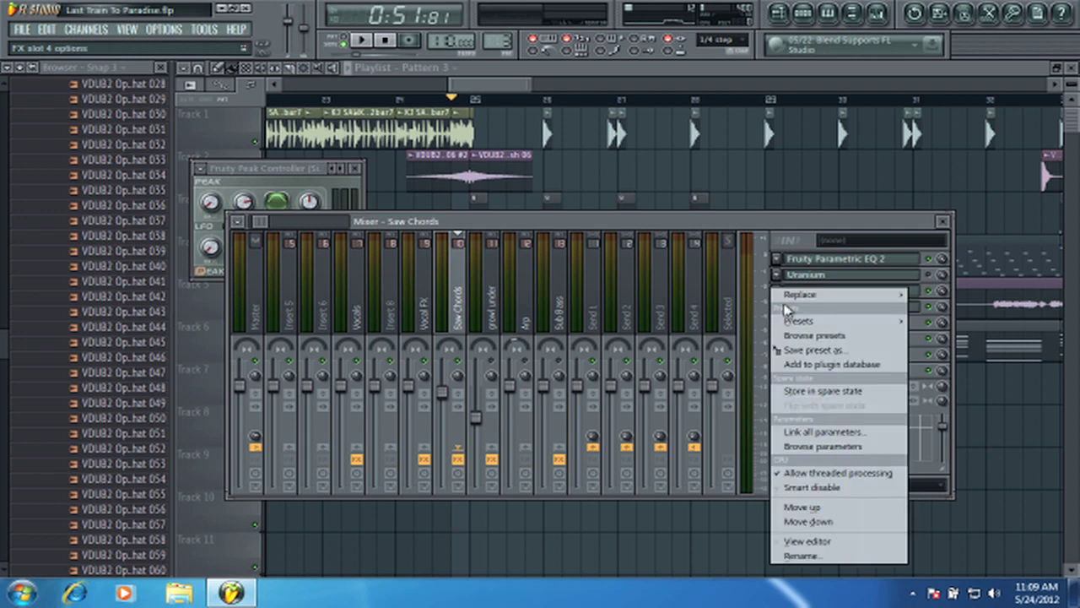
{"action": "mouse_move", "coordinate": [794, 296]}
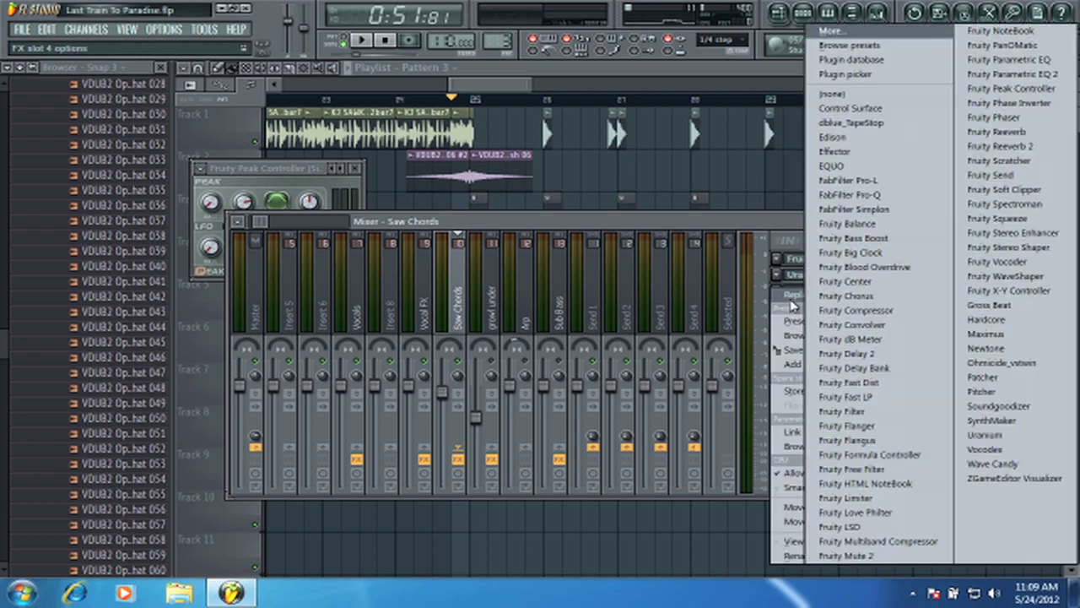
{"action": "left_click", "coordinate": [829, 96]}
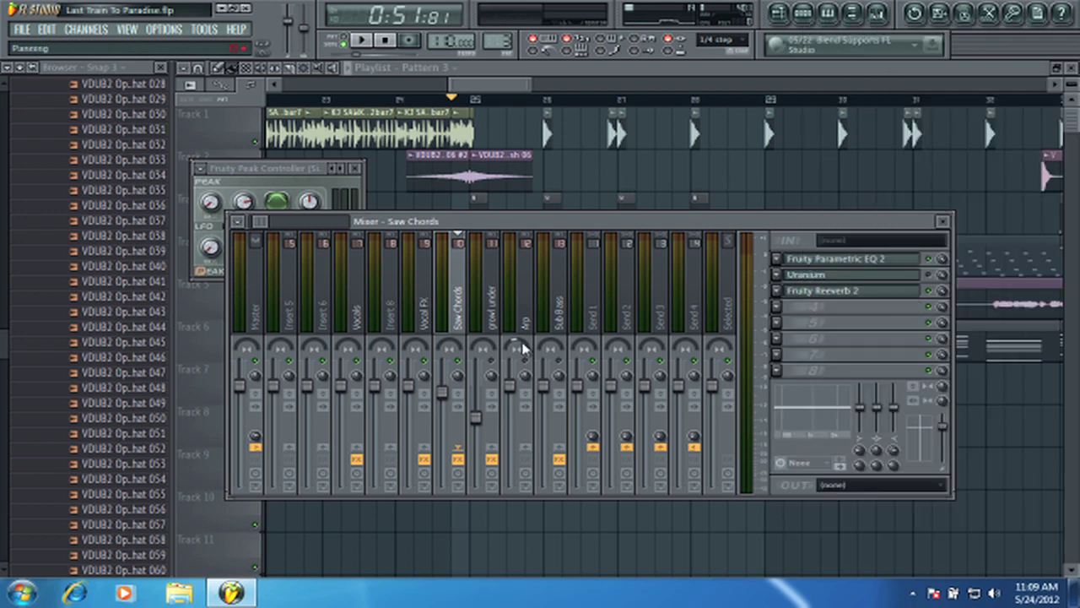
Step: Link the Saw Chords track's volume fader to Peak ctrl (Sidechain) - Peak with the Inverted mapping formula
{"action": "right_click", "coordinate": [446, 395]}
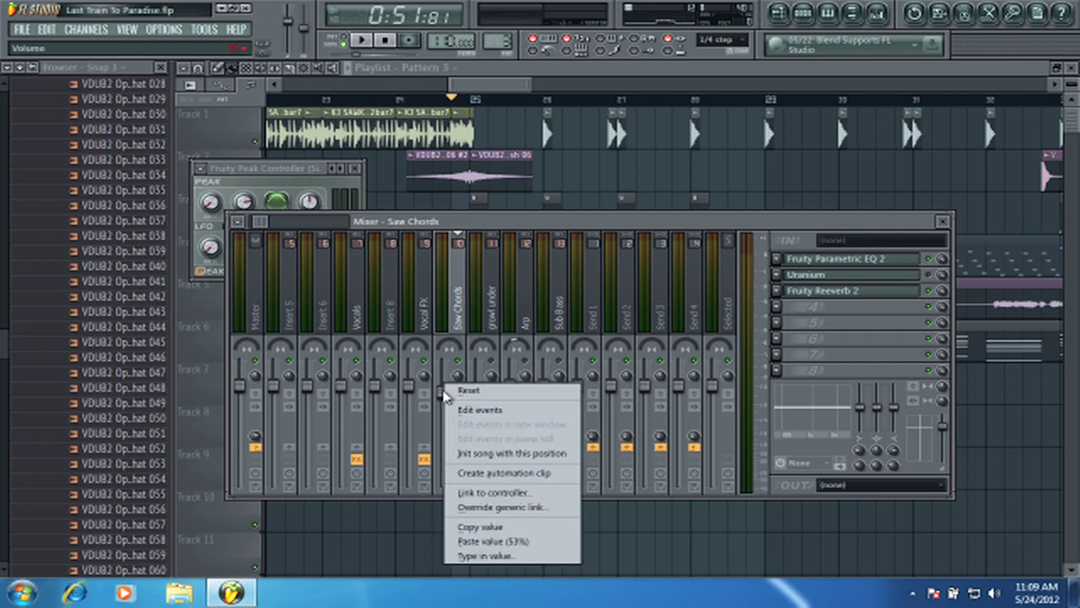
{"action": "left_click", "coordinate": [513, 493]}
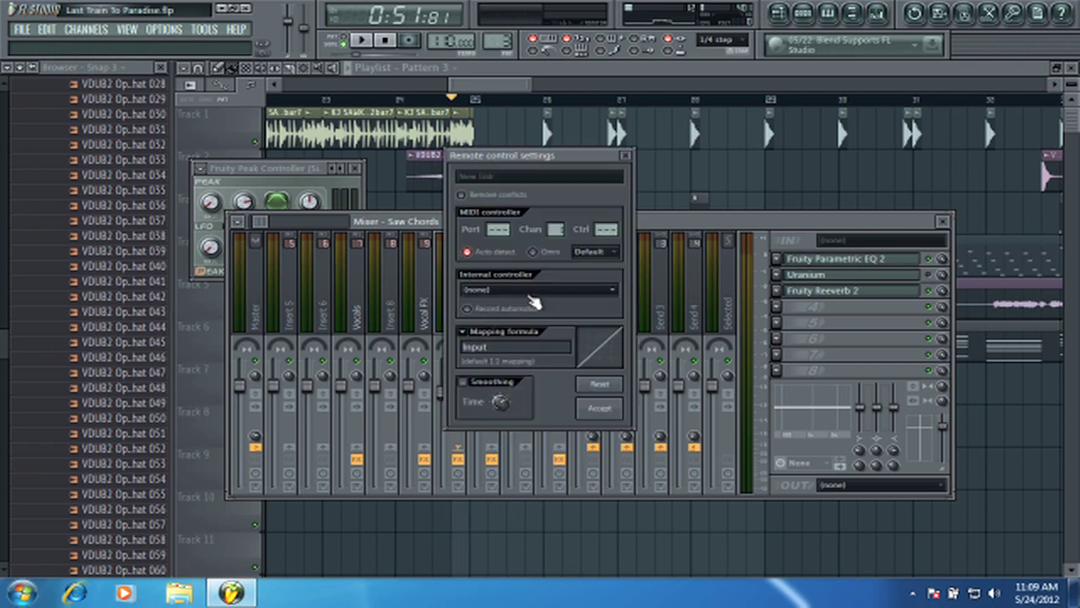
{"action": "left_click", "coordinate": [529, 289]}
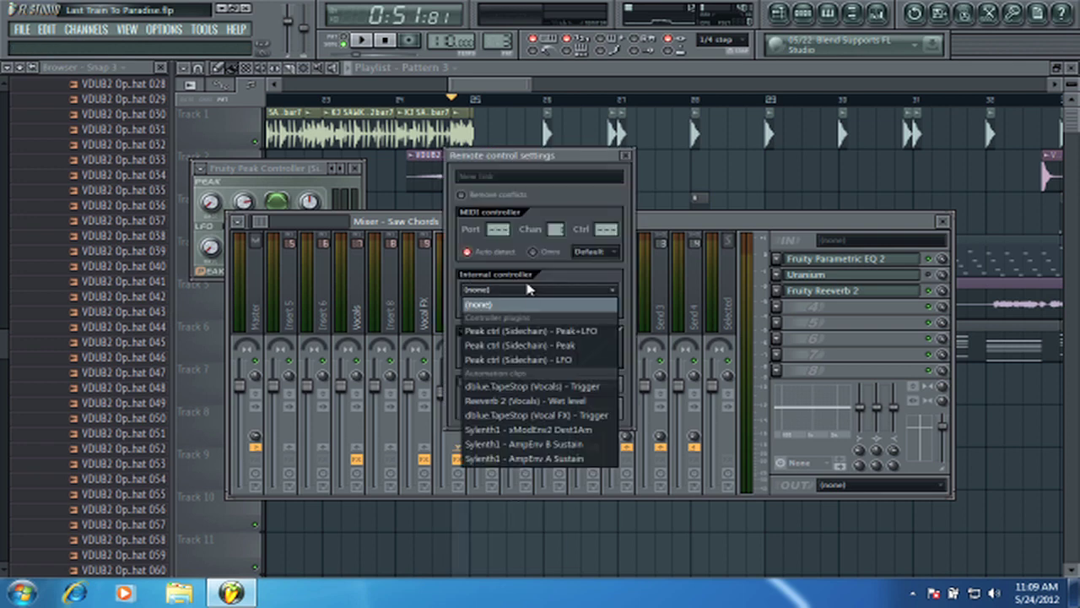
{"action": "left_click", "coordinate": [529, 349]}
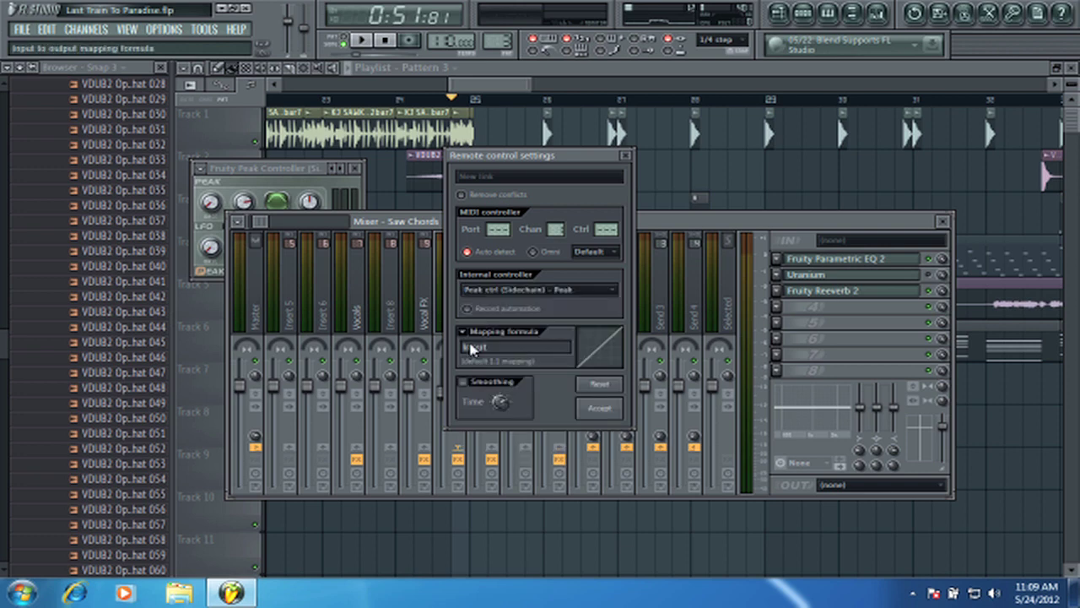
{"action": "left_click", "coordinate": [464, 332]}
{"action": "left_click", "coordinate": [497, 371]}
{"action": "left_click", "coordinate": [599, 408]}
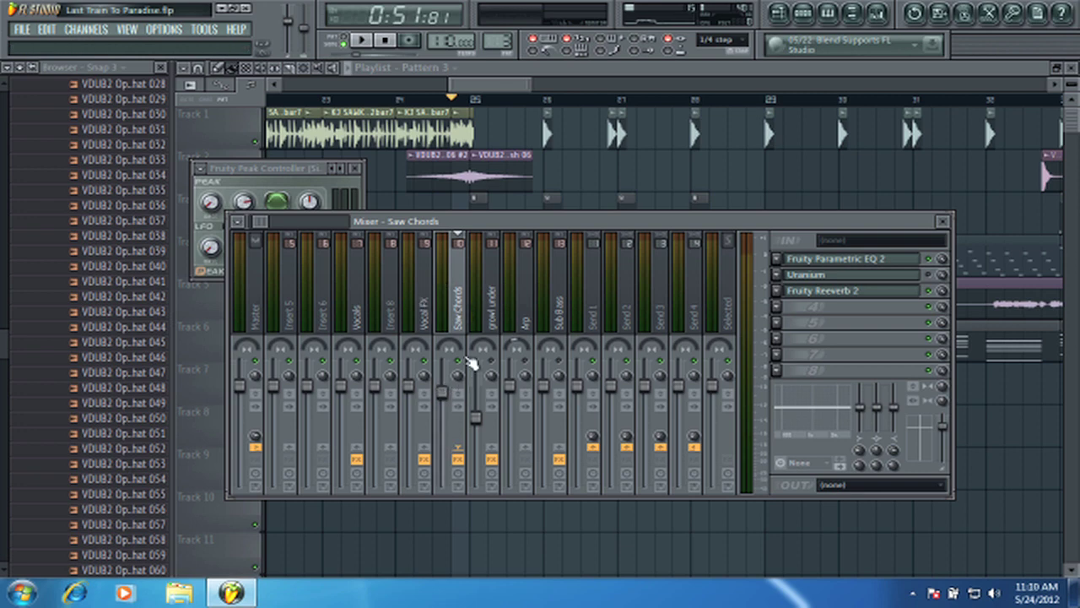
Step: Move the mixer aside and play the section to hear the peak-controlled Saw Chords volume
{"action": "left_click_drag", "start_coordinate": [460, 228], "coordinate": [439, 253]}
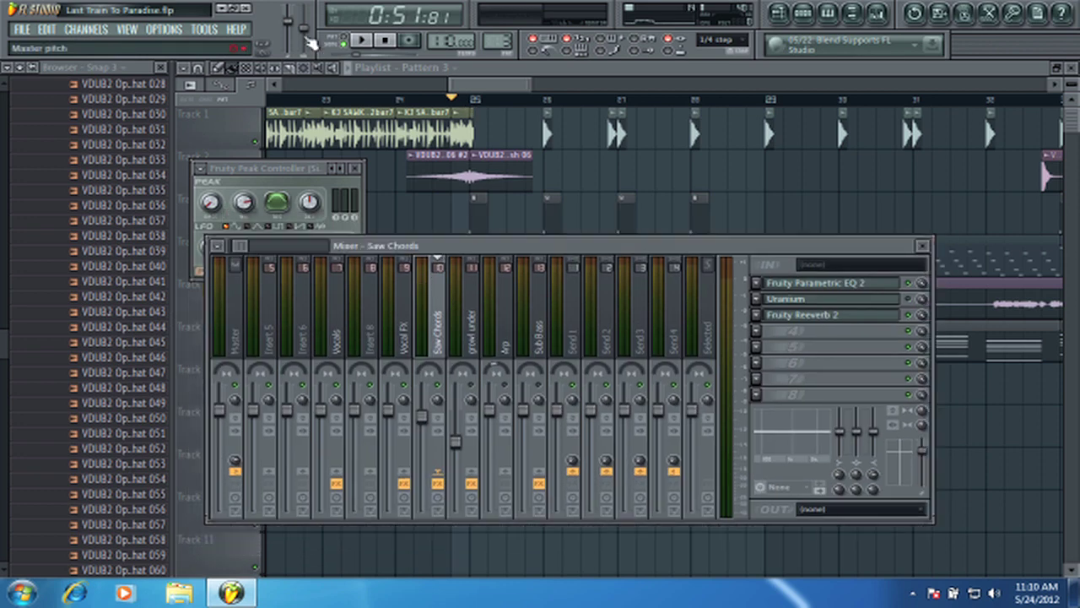
{"action": "left_click", "coordinate": [363, 40]}
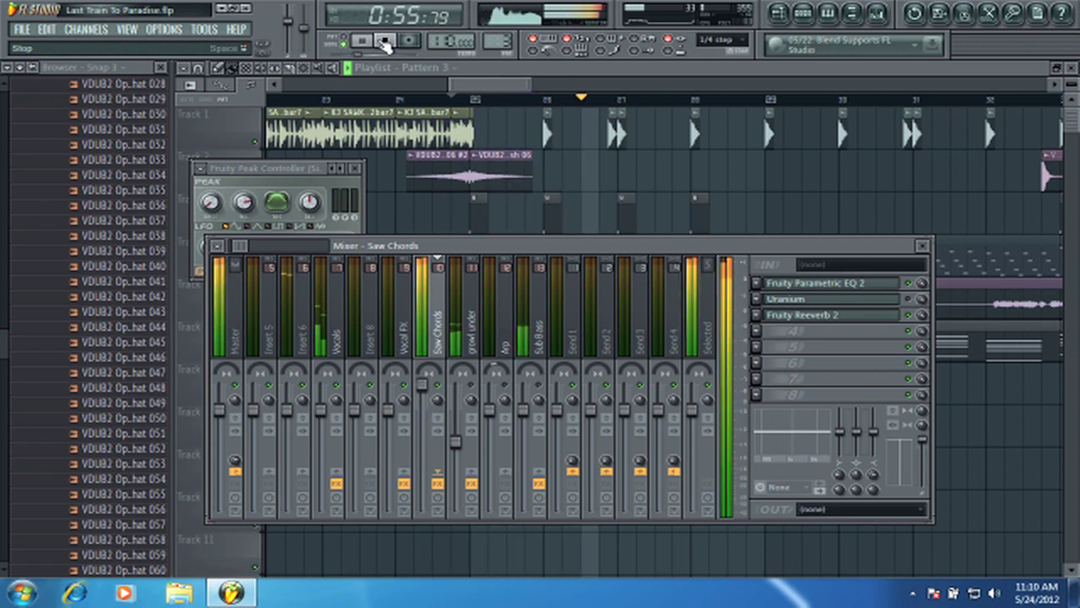
{"action": "left_click", "coordinate": [384, 44]}
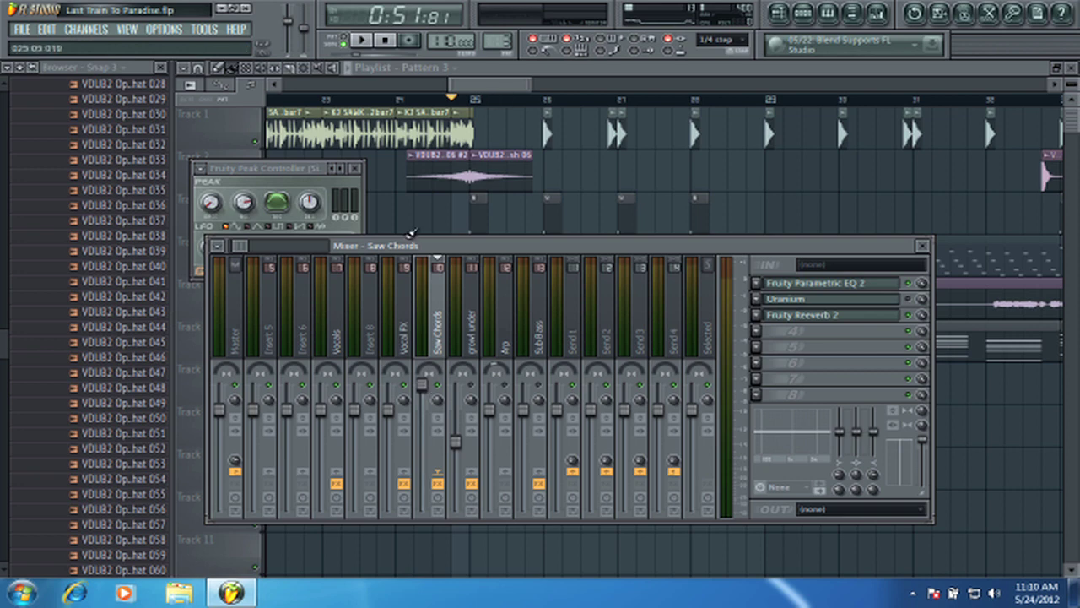
Step: Close the Sidechain track's Fruity Peak Controller window and bring the Saw Chords fader back down level with the neighbouring tracks
{"action": "left_click", "coordinate": [268, 174]}
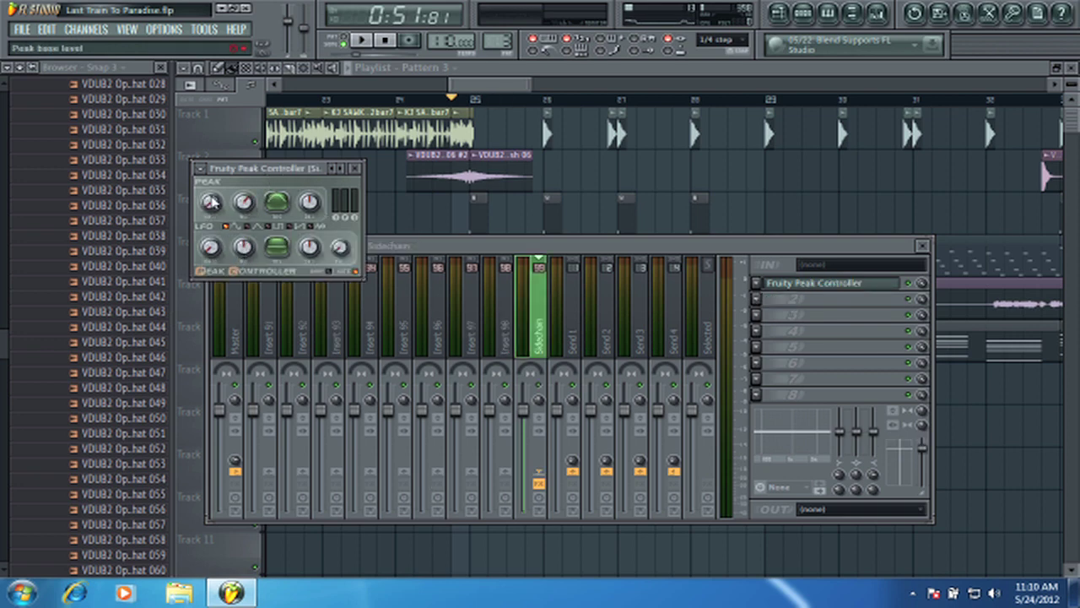
{"action": "left_click", "coordinate": [357, 171]}
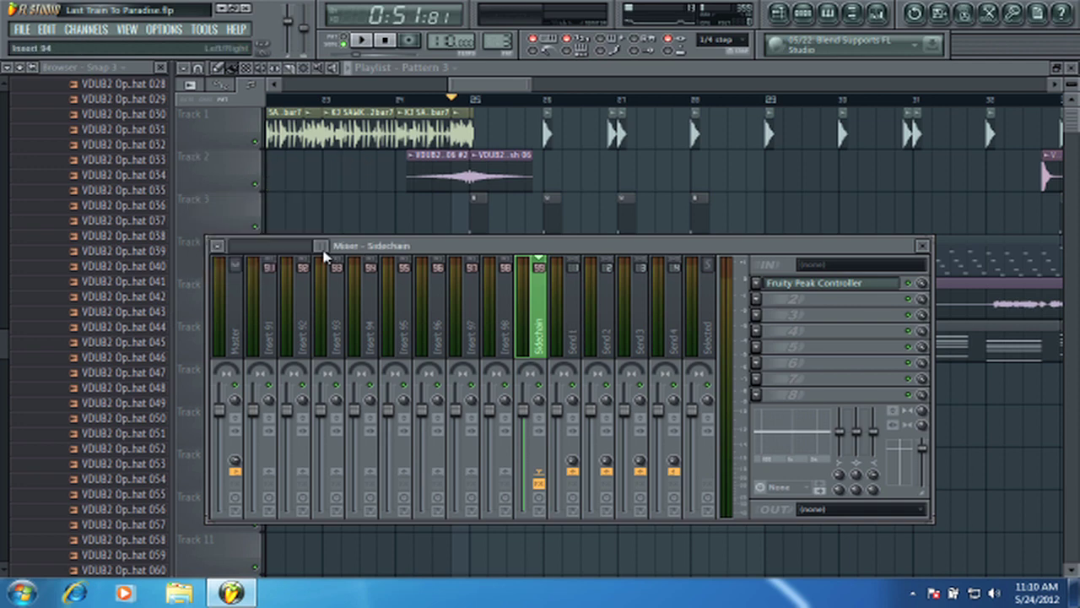
{"action": "left_click_drag", "start_coordinate": [323, 251], "coordinate": [250, 287]}
{"action": "left_click", "coordinate": [427, 386]}
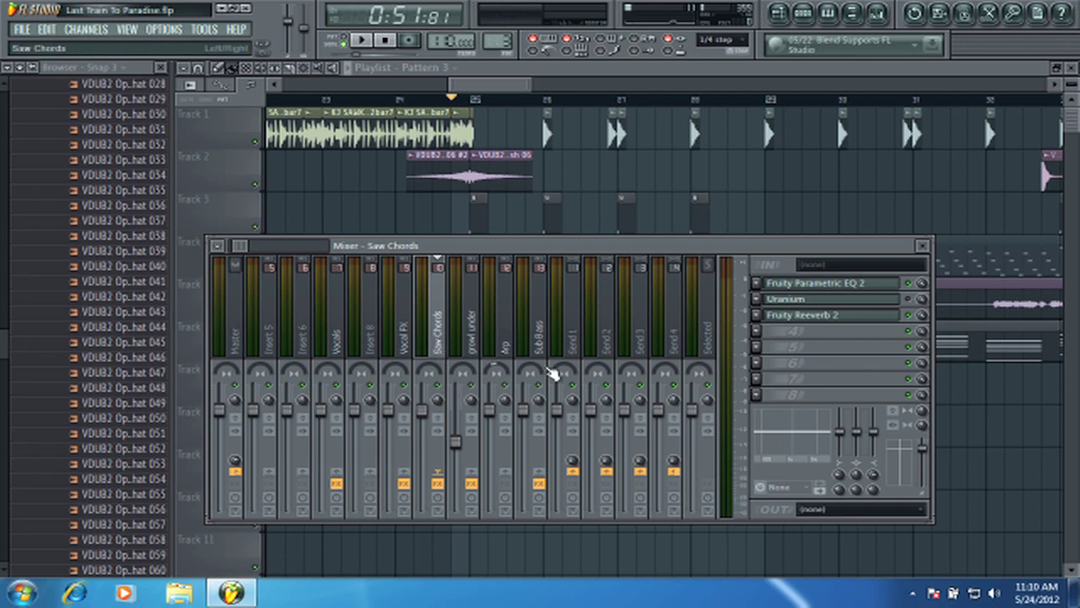
Step: Look through the available effect plugins for slot 4 of the Saw Chords track without loading one
{"action": "left_click", "coordinate": [761, 331]}
{"action": "mouse_move", "coordinate": [786, 313]}
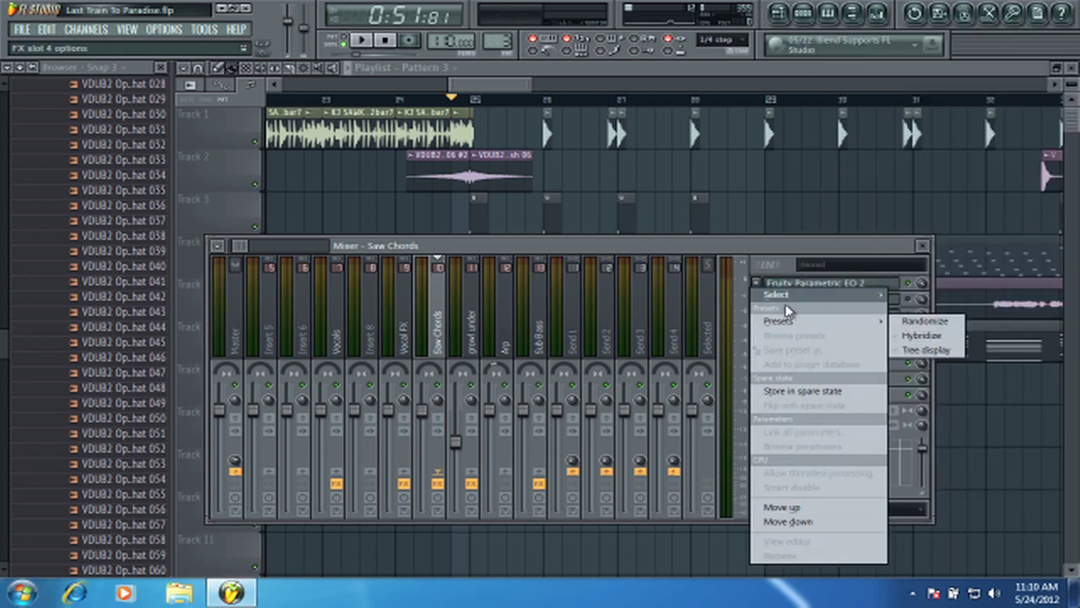
{"action": "mouse_move", "coordinate": [803, 295]}
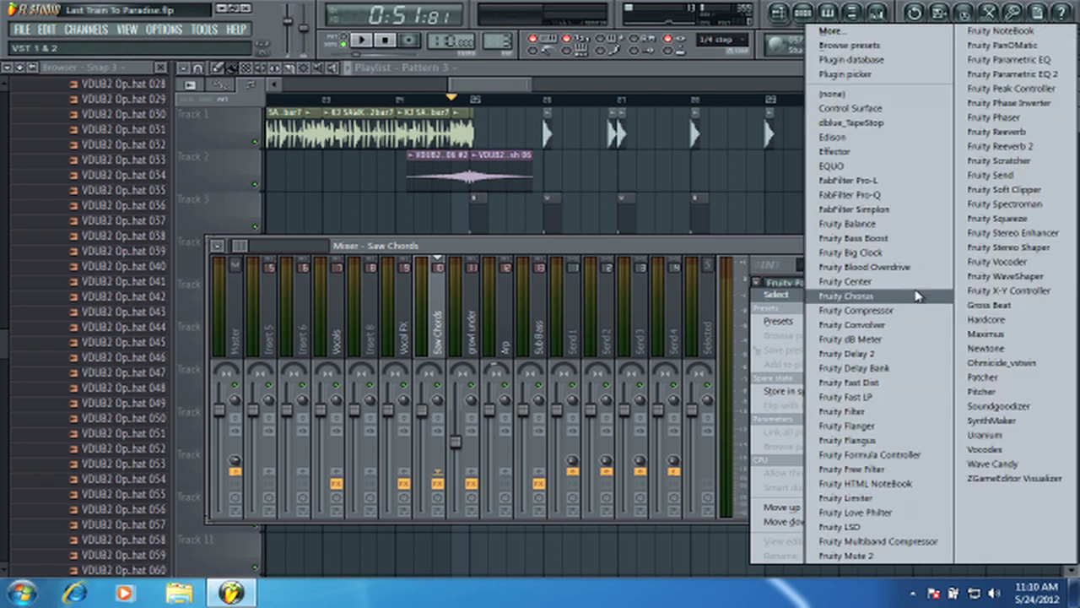
{"action": "left_click", "coordinate": [816, 266]}
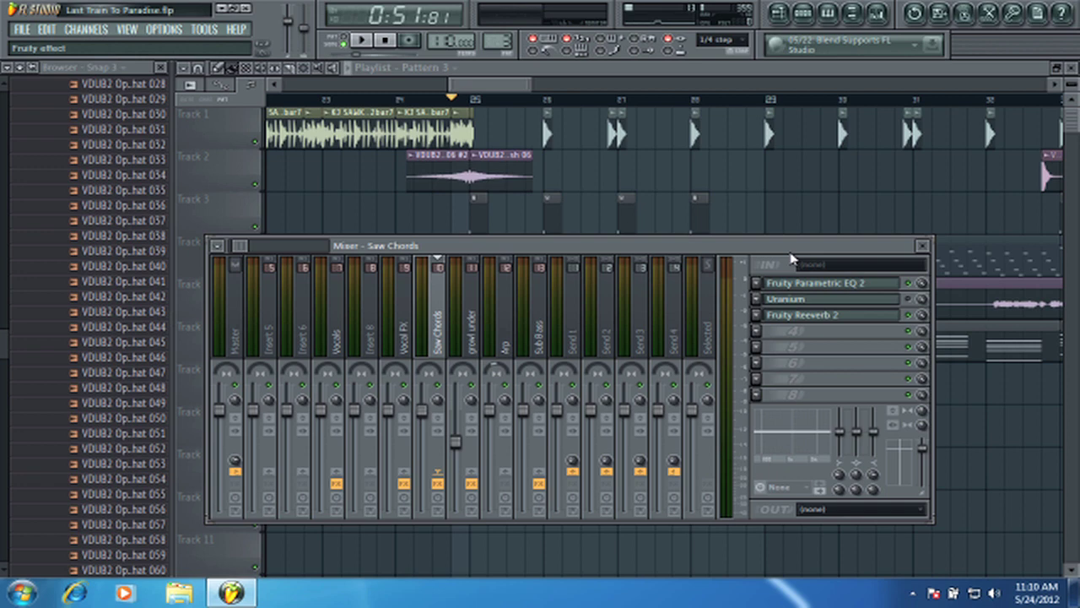
{"action": "left_click", "coordinate": [759, 330]}
{"action": "left_click", "coordinate": [826, 295]}
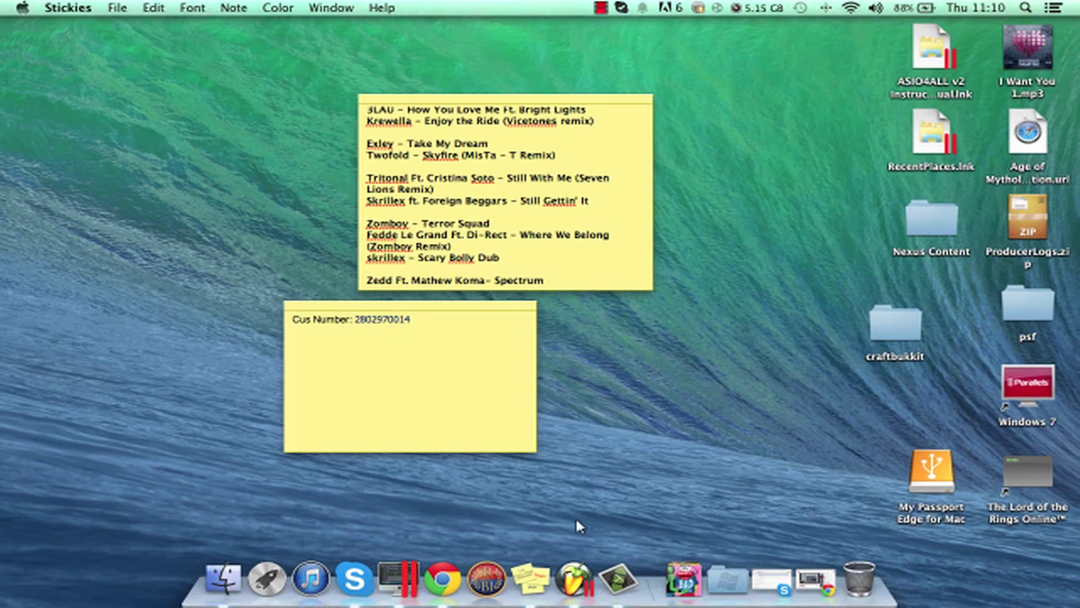
Step: Switch to Finder and open the Plugins folder on the My Passport Edge for Mac drive
{"action": "left_click", "coordinate": [223, 578]}
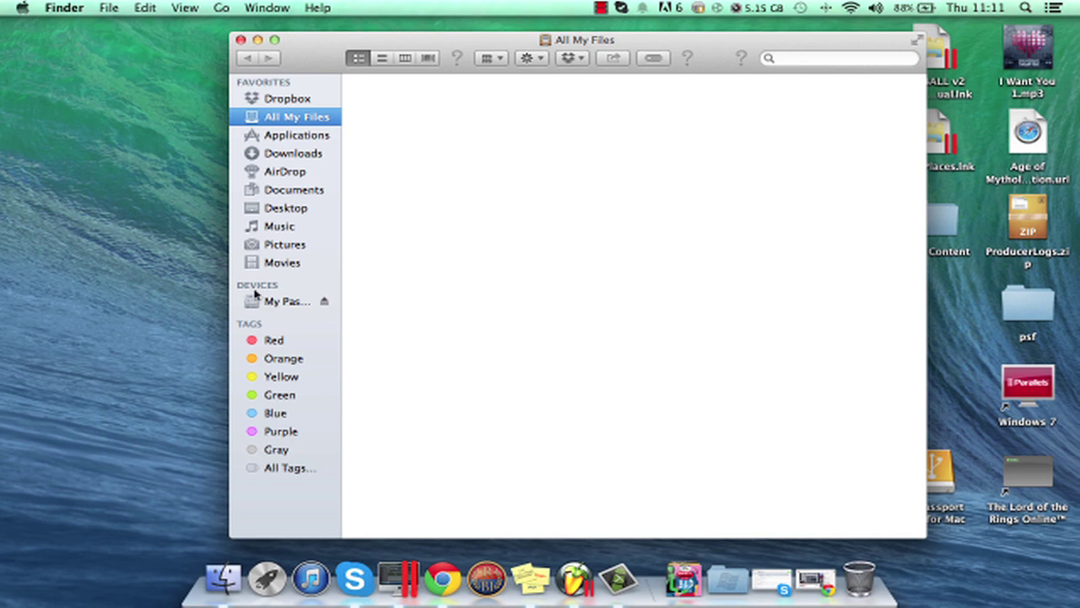
{"action": "left_click", "coordinate": [284, 302]}
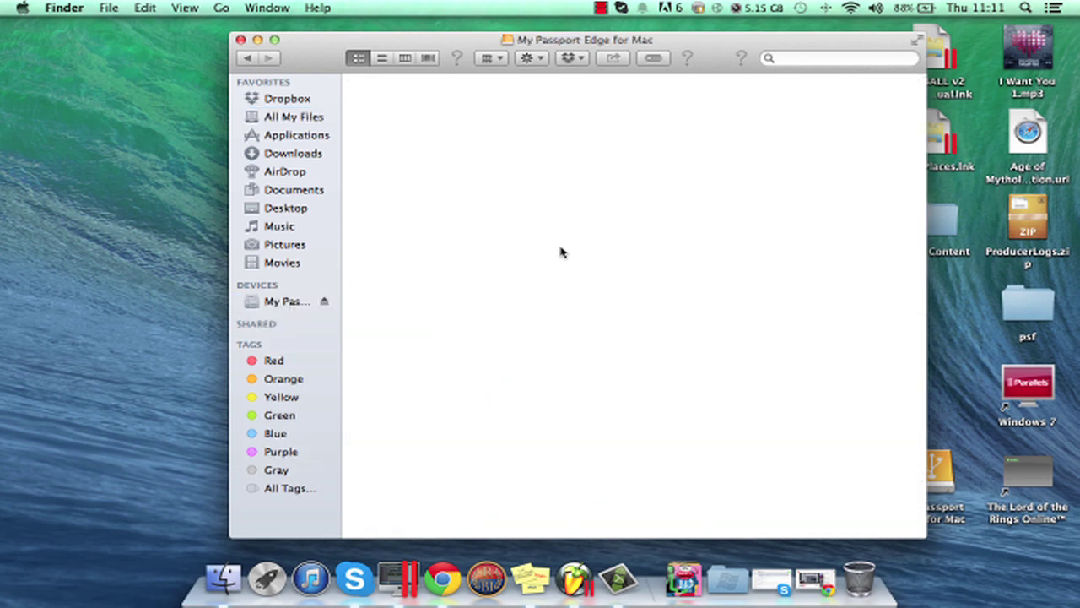
{"action": "left_click", "coordinate": [293, 302]}
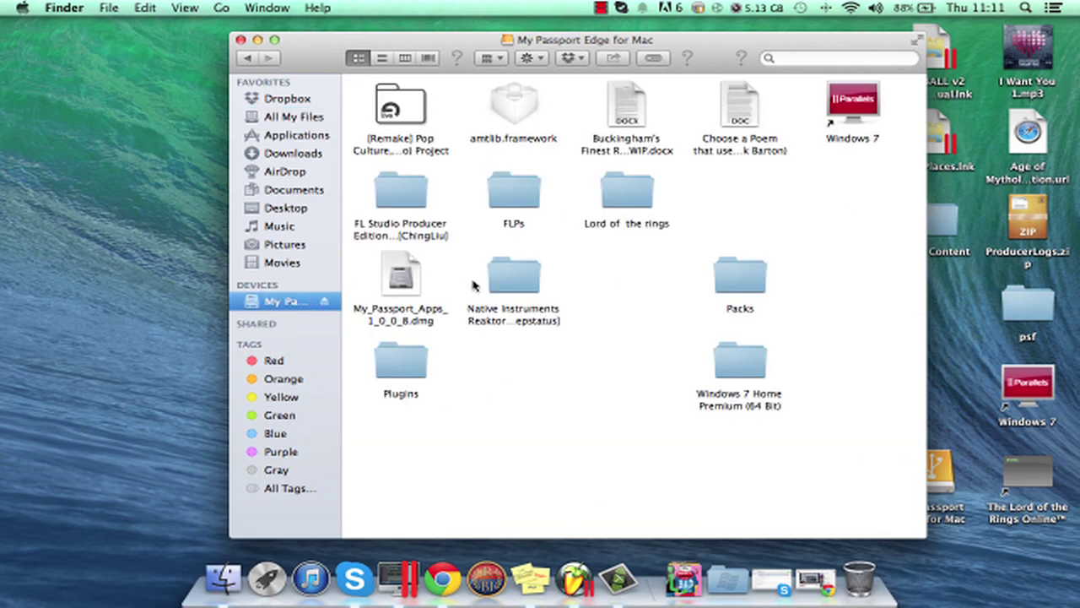
{"action": "double_click", "coordinate": [408, 363]}
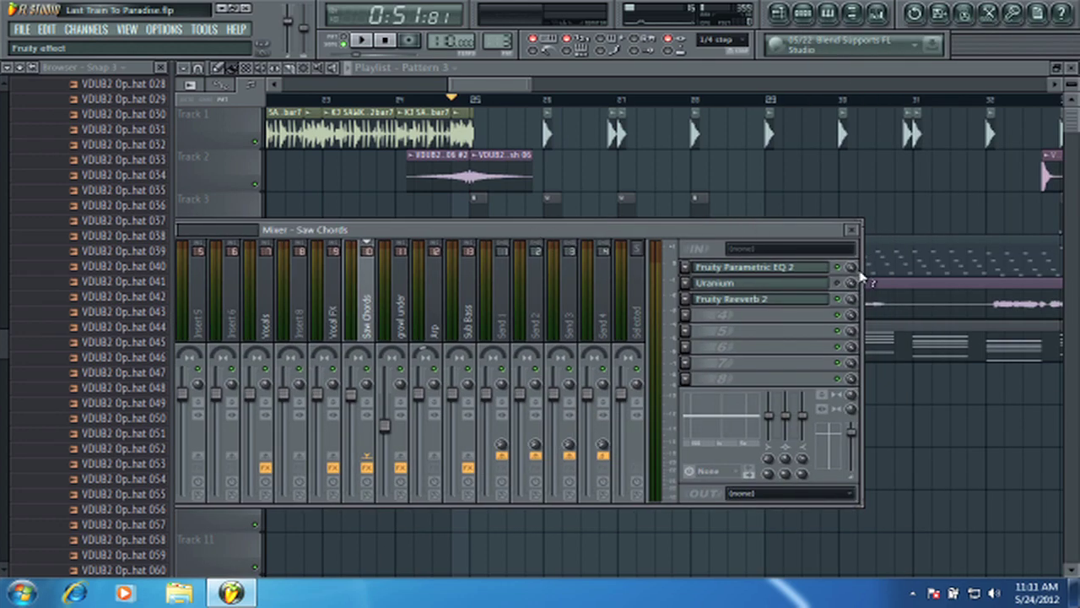
Step: Return to FL Studio, create an automation clip for the Saw Chords track's volume, and hide the mixer
{"action": "left_click_drag", "start_coordinate": [776, 230], "coordinate": [851, 225]}
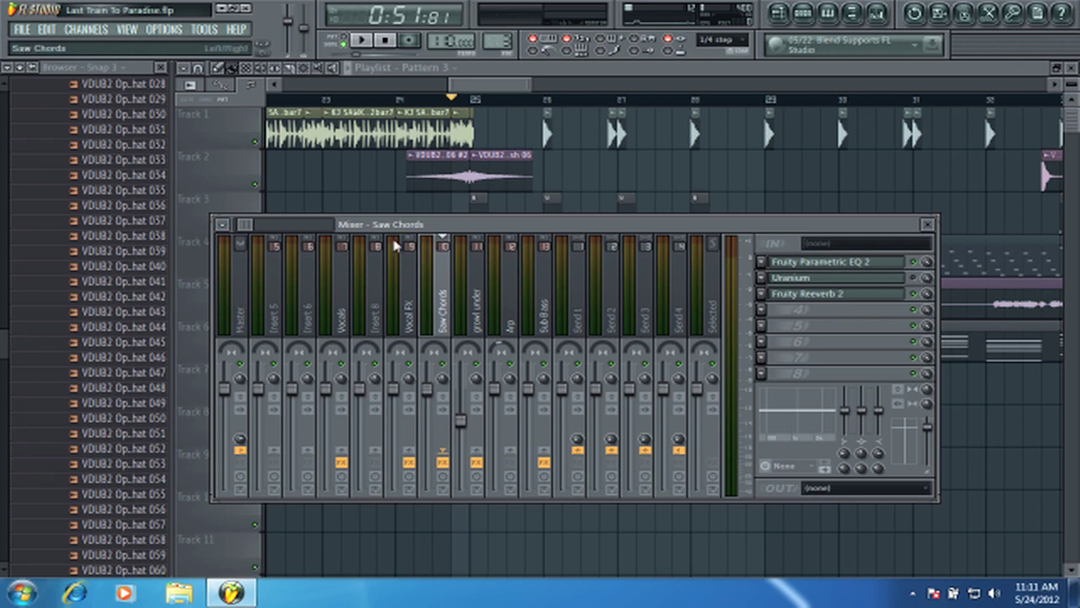
{"action": "left_click_drag", "start_coordinate": [513, 227], "coordinate": [535, 227]}
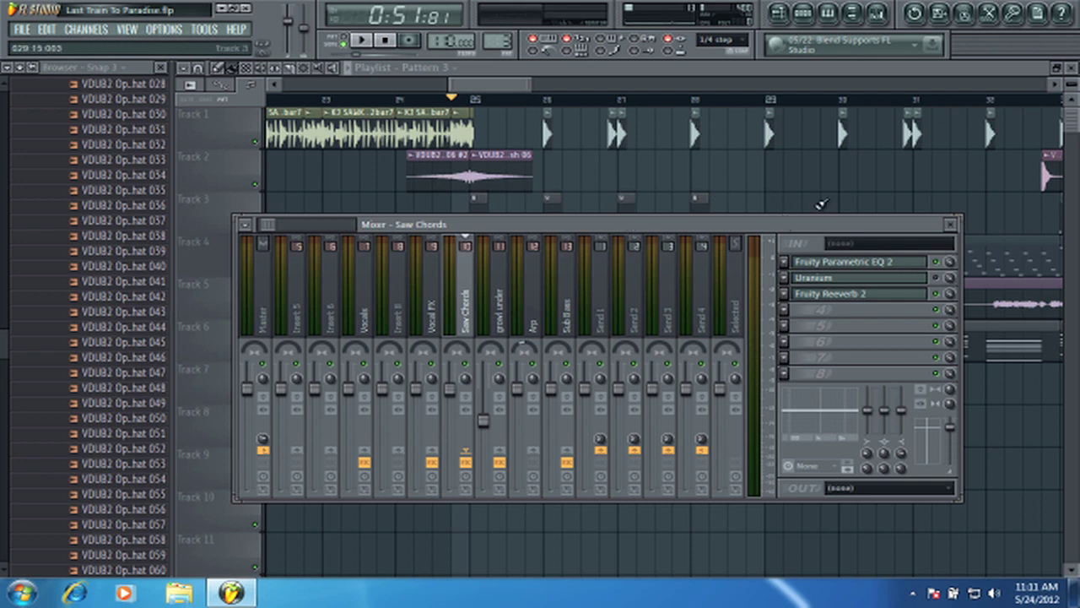
{"action": "left_click_drag", "start_coordinate": [508, 224], "coordinate": [523, 249]}
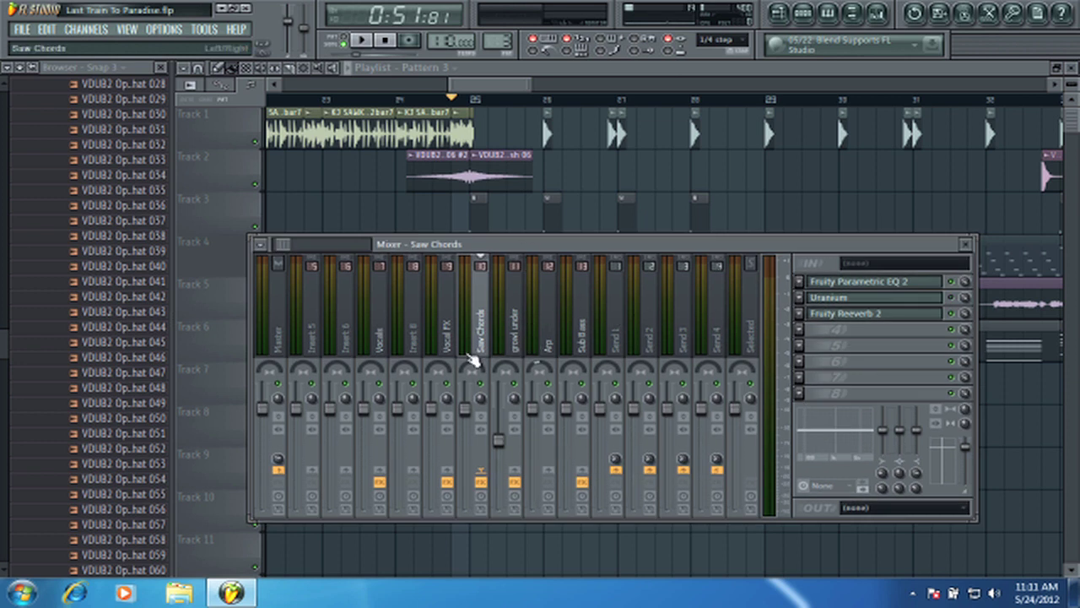
{"action": "right_click", "coordinate": [469, 413]}
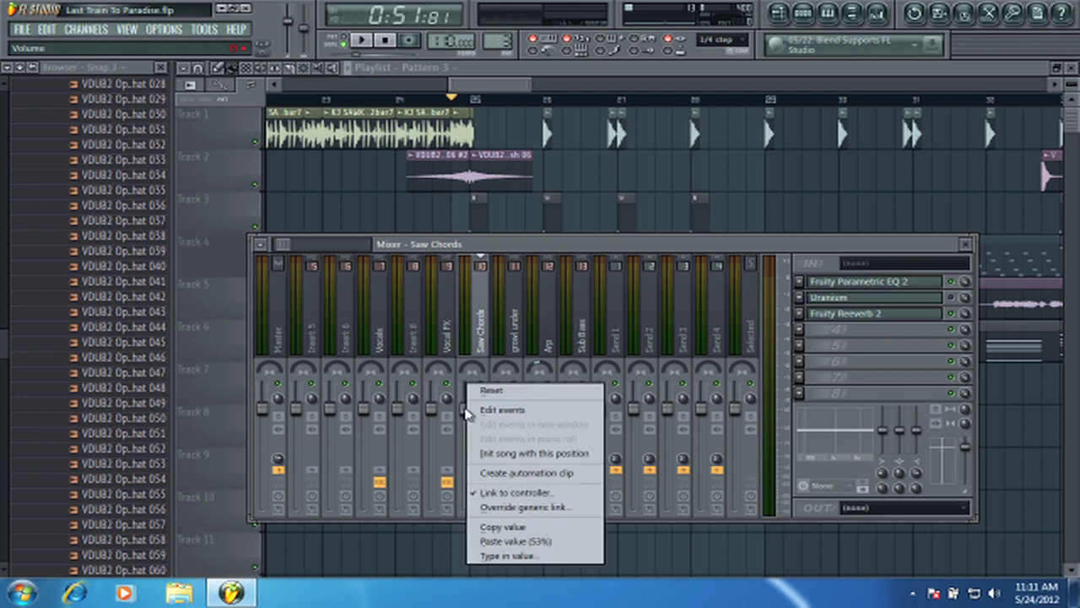
{"action": "left_click", "coordinate": [511, 476]}
{"action": "key", "text": "F9"}
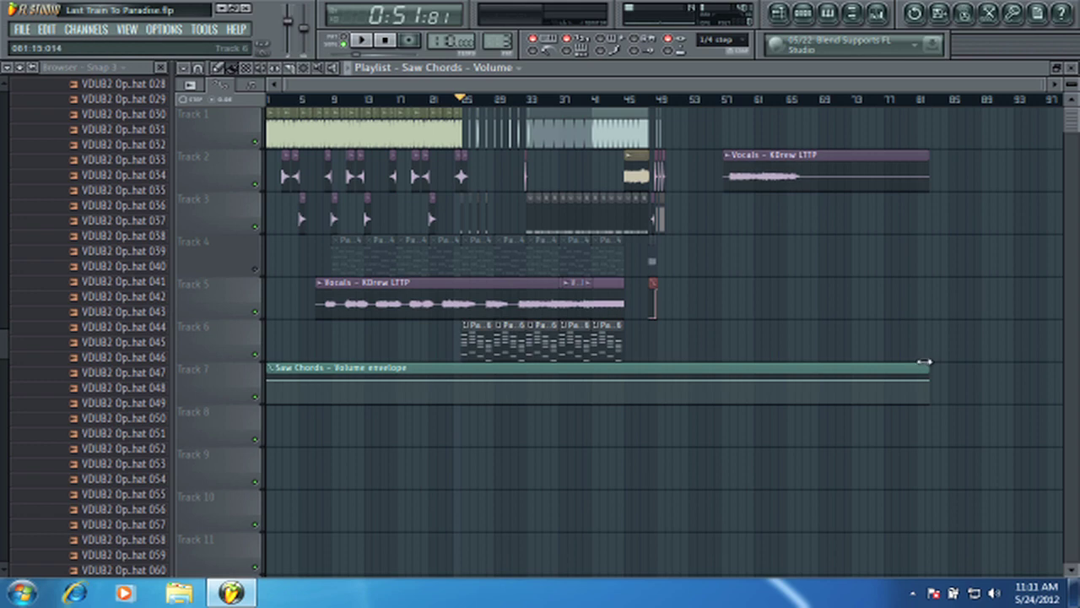
Step: Shorten the Saw Chords volume envelope clip and place it on Track 2, starting at the kick on bar 26
{"action": "left_click_drag", "start_coordinate": [925, 367], "coordinate": [553, 152]}
{"action": "scroll", "coordinate": [519, 97], "scroll_direction": "up", "scroll_amount": 5}
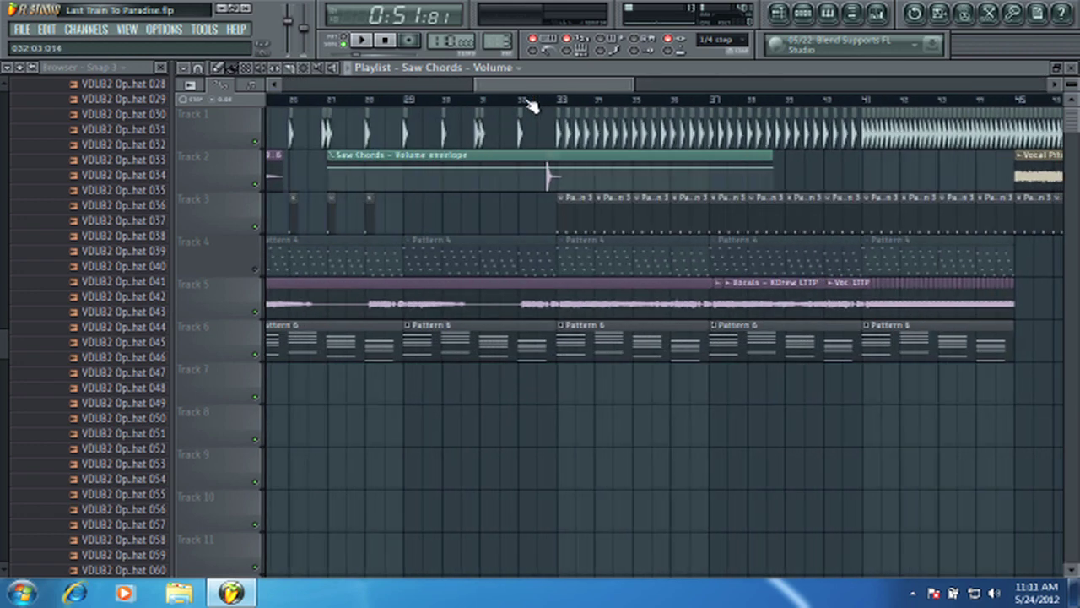
{"action": "left_click_drag", "start_coordinate": [803, 181], "coordinate": [395, 193]}
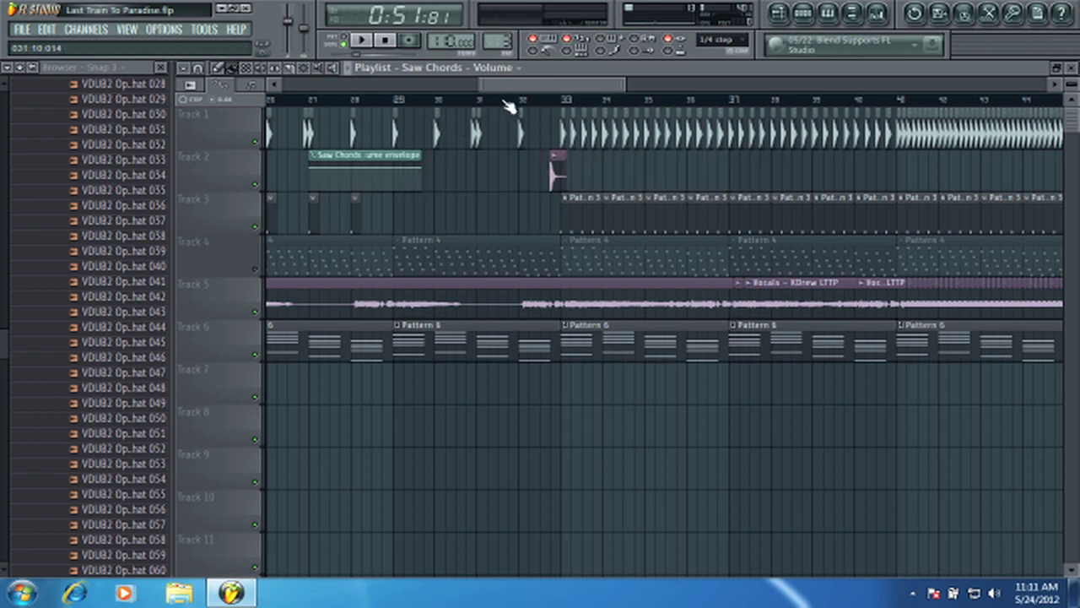
{"action": "left_click_drag", "start_coordinate": [510, 84], "coordinate": [443, 85]}
{"action": "left_click_drag", "start_coordinate": [701, 156], "coordinate": [658, 156]}
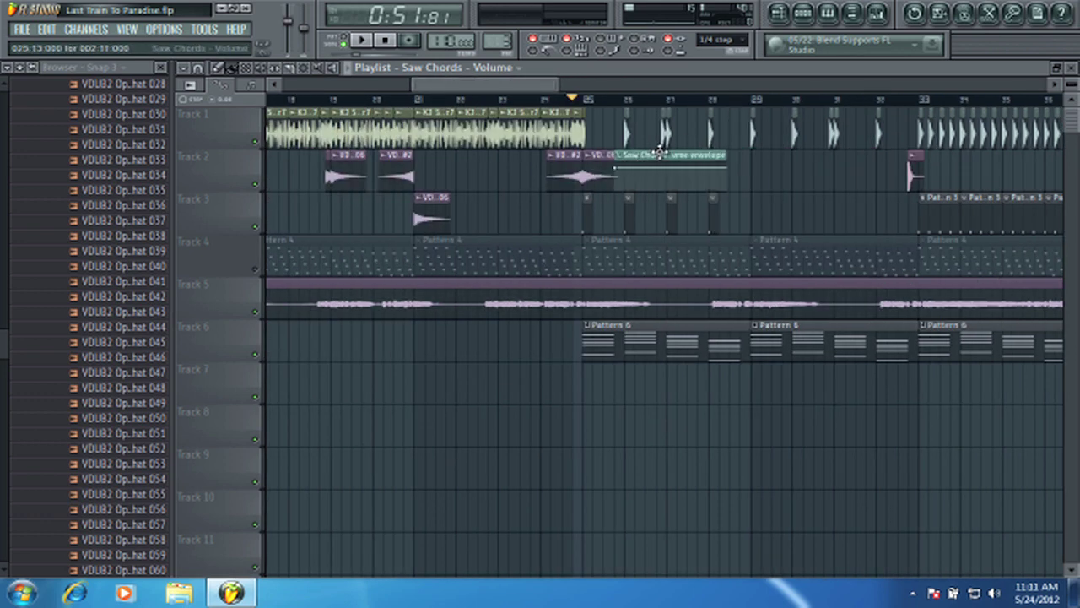
{"action": "scroll", "coordinate": [659, 105], "scroll_direction": "up", "scroll_amount": 4}
{"action": "scroll", "coordinate": [658, 105], "scroll_direction": "up", "scroll_amount": 2}
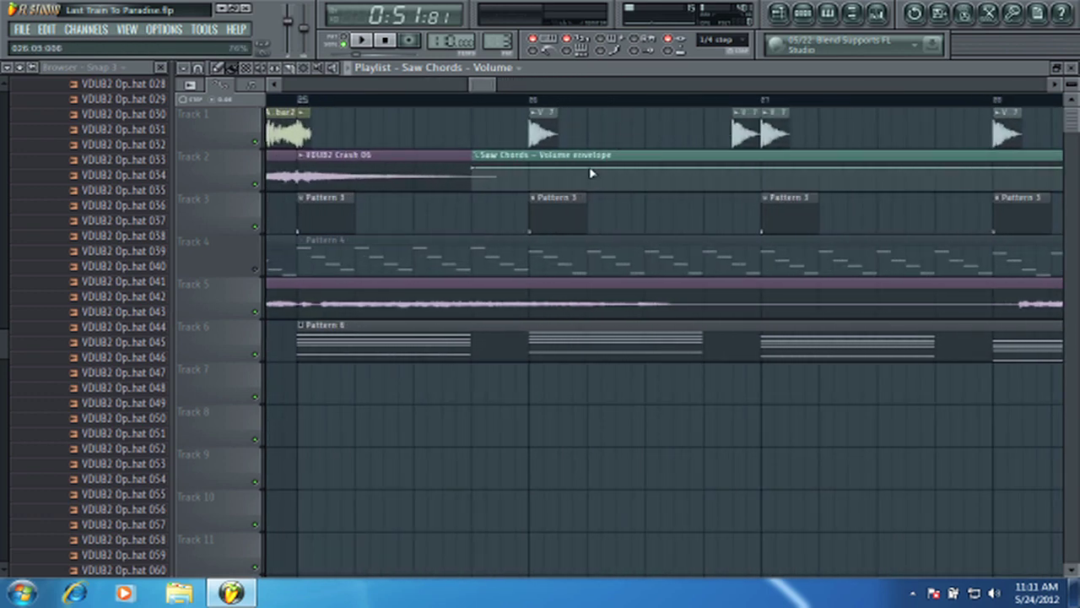
{"action": "left_click_drag", "start_coordinate": [581, 155], "coordinate": [633, 150]}
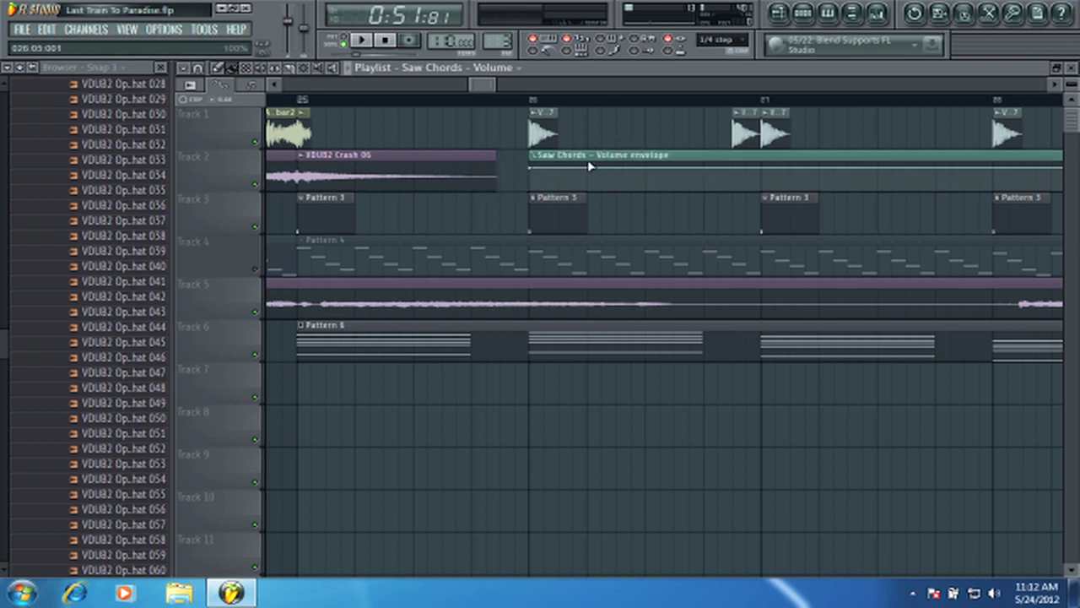
Step: Copy the envelope's starting value and add a point at 026:02:000 so the volume curves down to 0% under the kick
{"action": "right_click", "coordinate": [535, 173]}
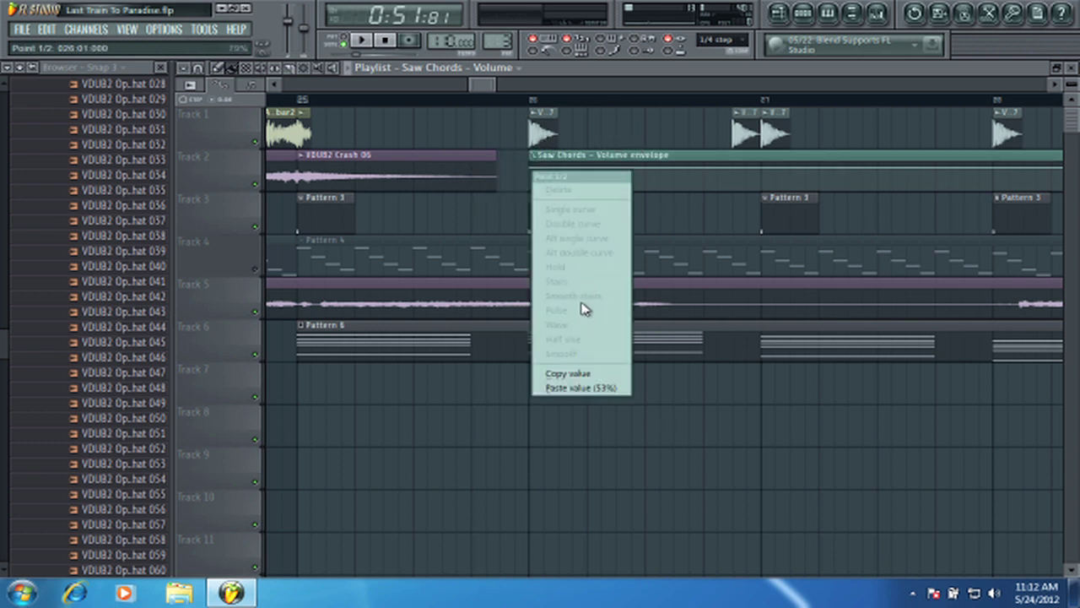
{"action": "left_click", "coordinate": [565, 373]}
{"action": "scroll", "coordinate": [544, 88], "scroll_direction": "up", "scroll_amount": 3}
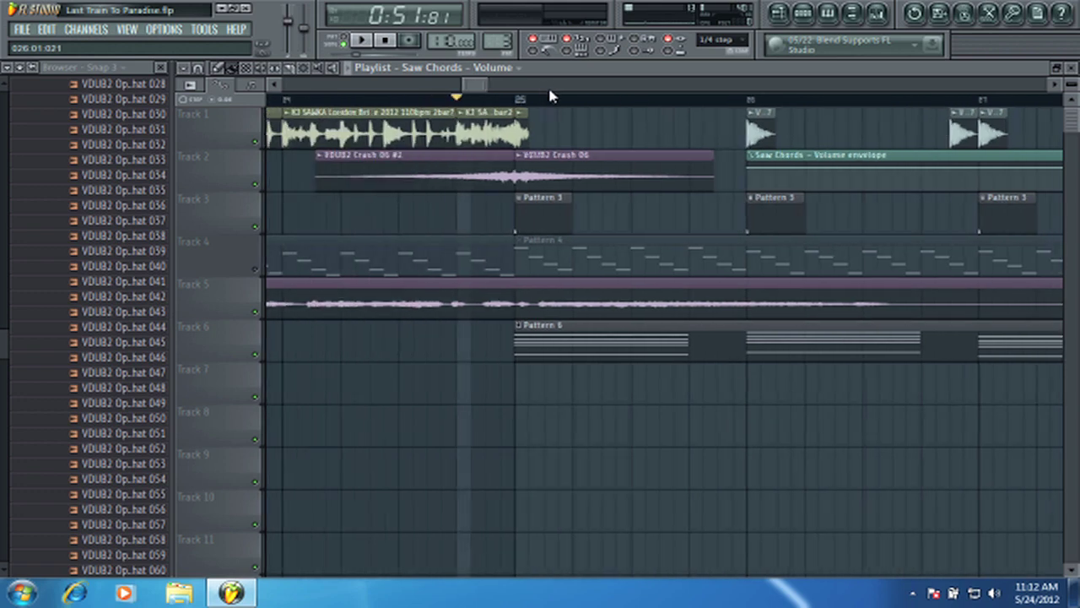
{"action": "left_click_drag", "start_coordinate": [757, 181], "coordinate": [732, 204]}
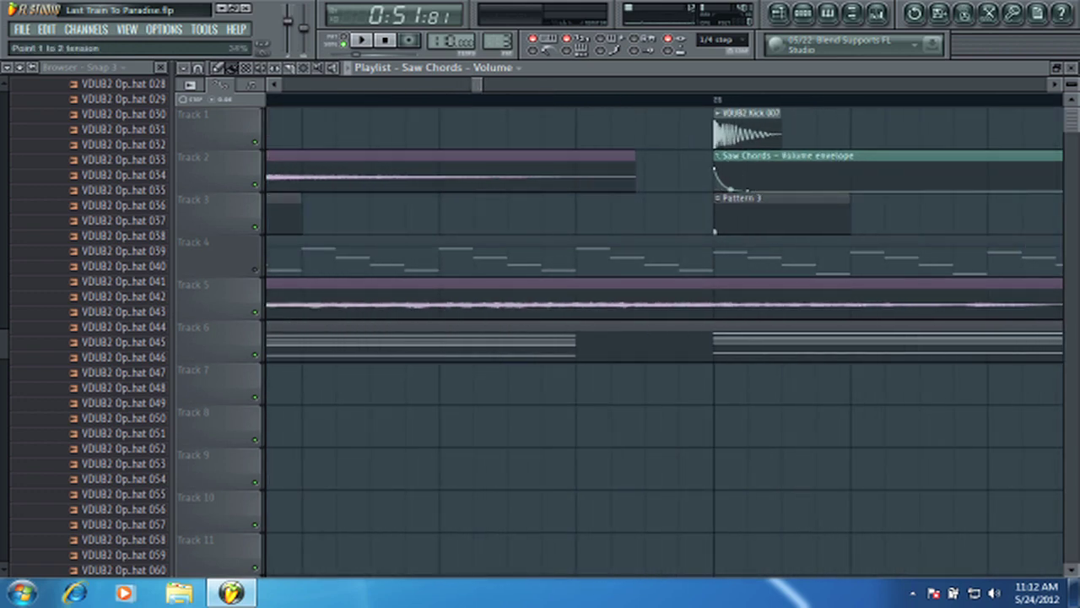
Step: Return the envelope to the copied starting value with a point at 026:03:000, and set the dip point at 026:02:000 to 10%
{"action": "left_click_drag", "start_coordinate": [796, 187], "coordinate": [784, 177]}
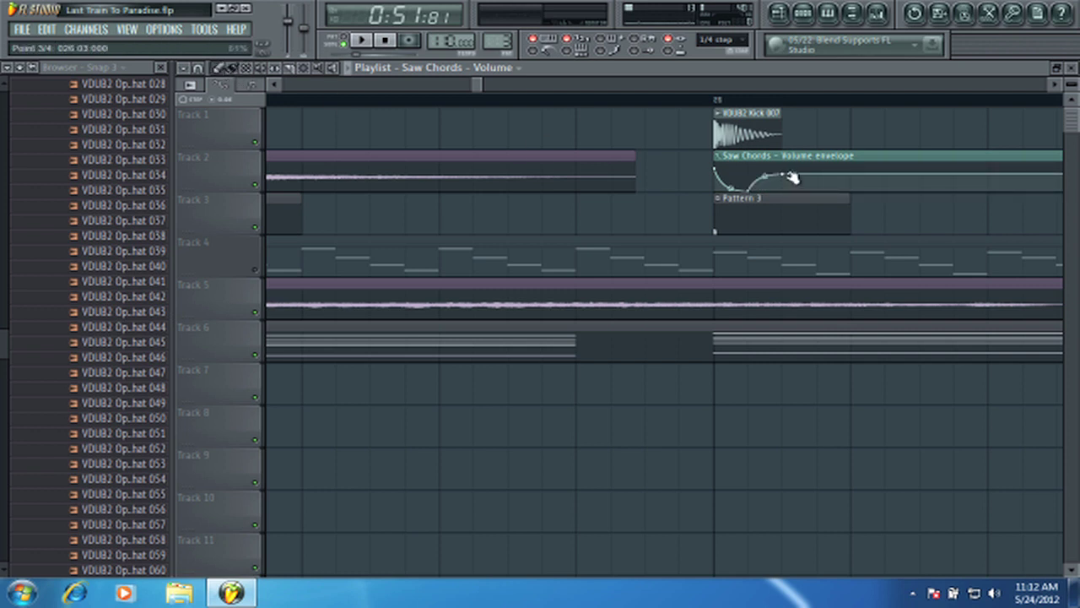
{"action": "right_click", "coordinate": [784, 178]}
{"action": "left_click", "coordinate": [849, 394]}
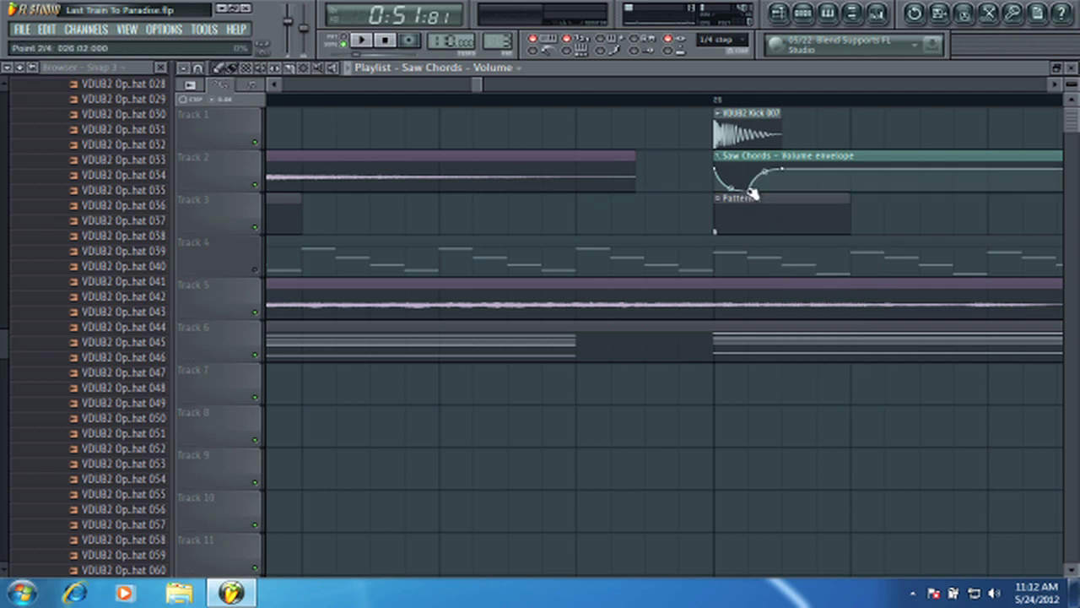
{"action": "mouse_move", "coordinate": [748, 191]}
{"action": "left_mouse_down"}
{"action": "mouse_move", "coordinate": [749, 177]}
{"action": "mouse_move", "coordinate": [767, 197]}
{"action": "left_mouse_up"}
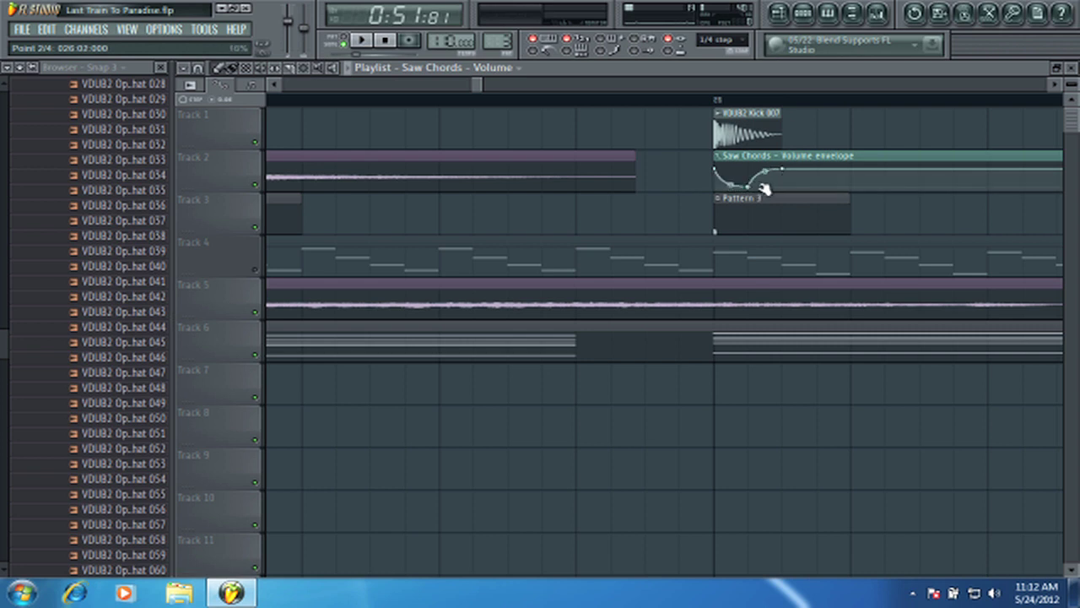
Step: Play the song from beat 9 of bar 25, ahead of the kick, to hear the Saw Chords volume envelope
{"action": "left_click", "coordinate": [688, 101]}
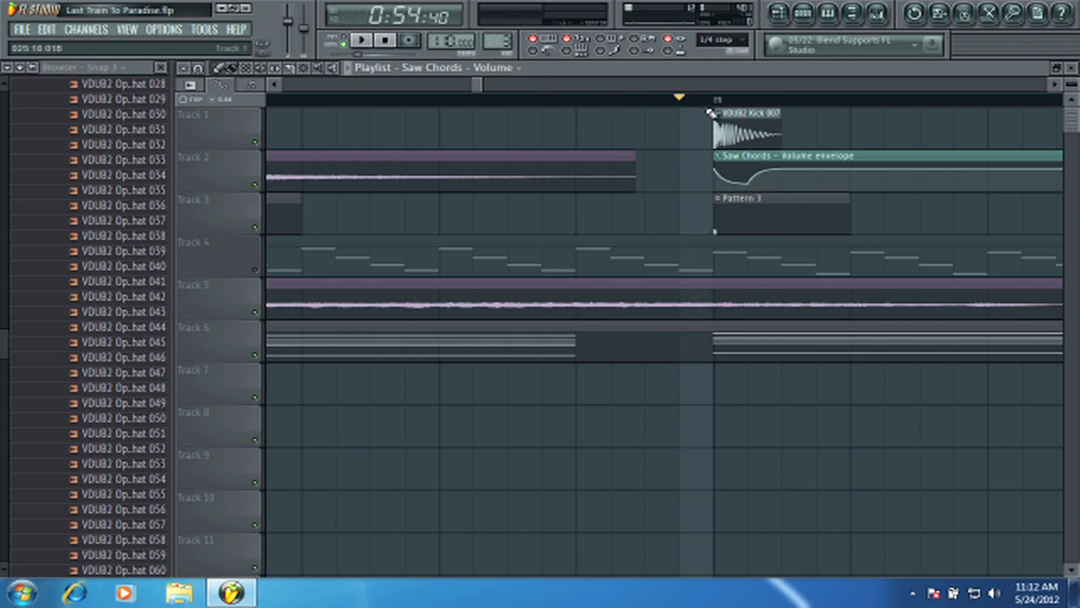
{"action": "left_click", "coordinate": [1054, 84]}
{"action": "left_click", "coordinate": [379, 101]}
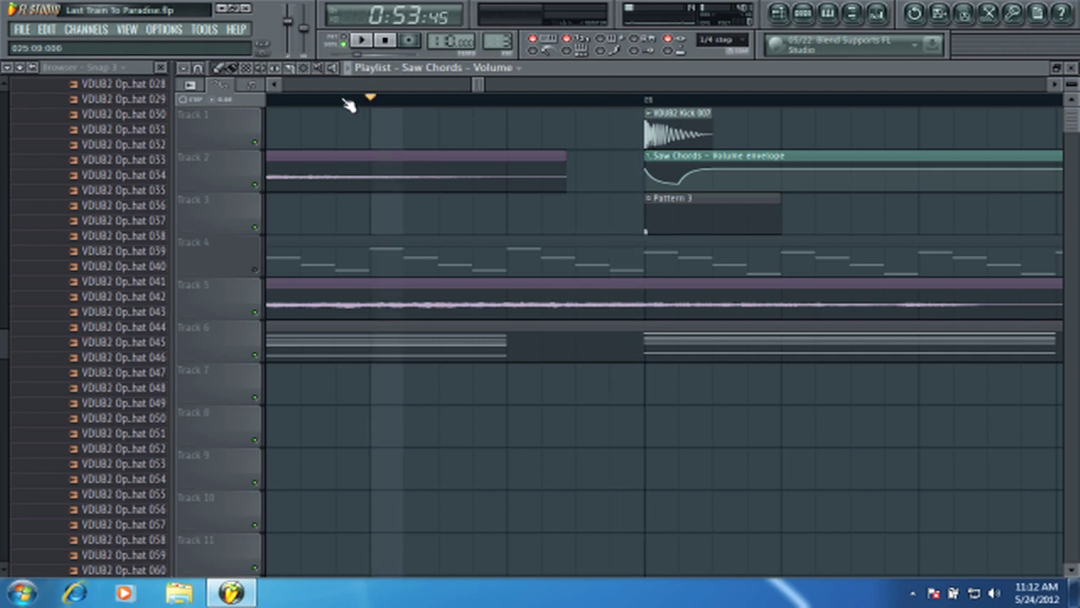
{"action": "key", "text": "space"}
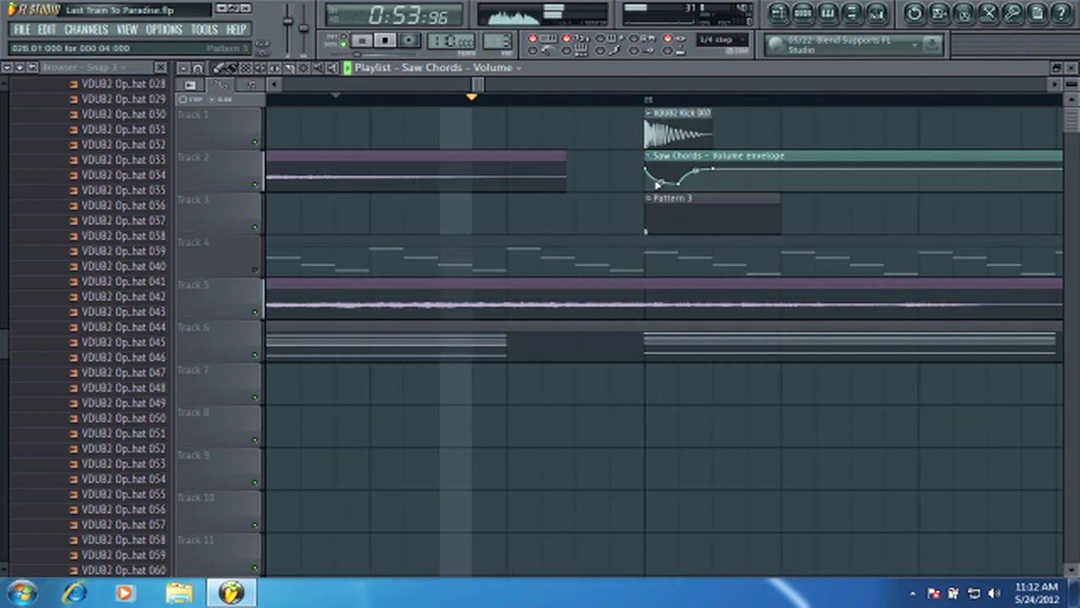
Step: Lower the Saw Chords volume envelope's starting point to the dip level and listen to the sharper volume cut
{"action": "left_click_drag", "start_coordinate": [656, 184], "coordinate": [646, 187]}
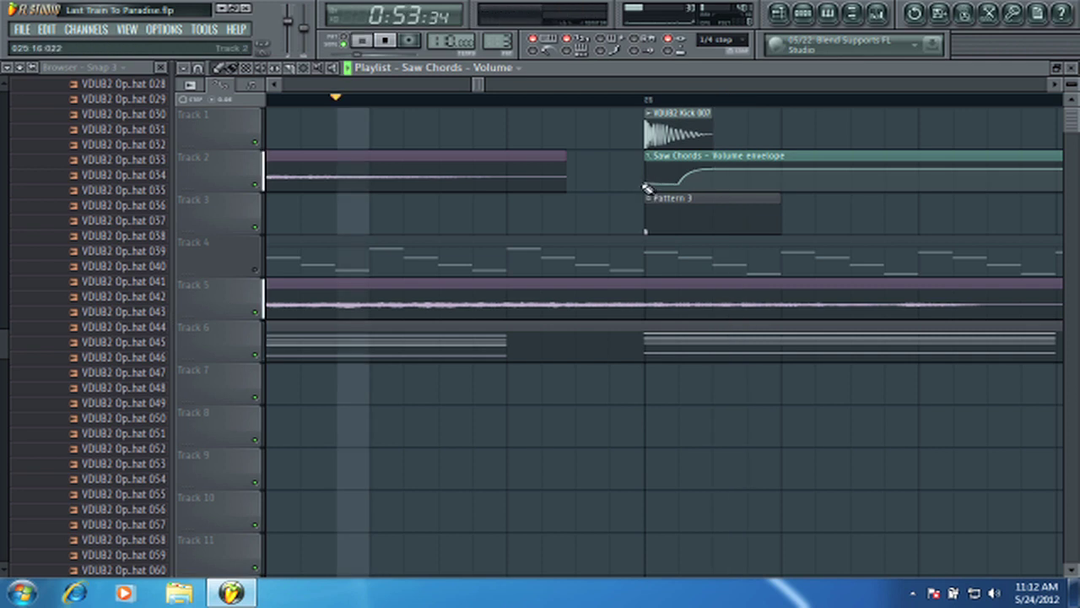
{"action": "key", "text": "space"}
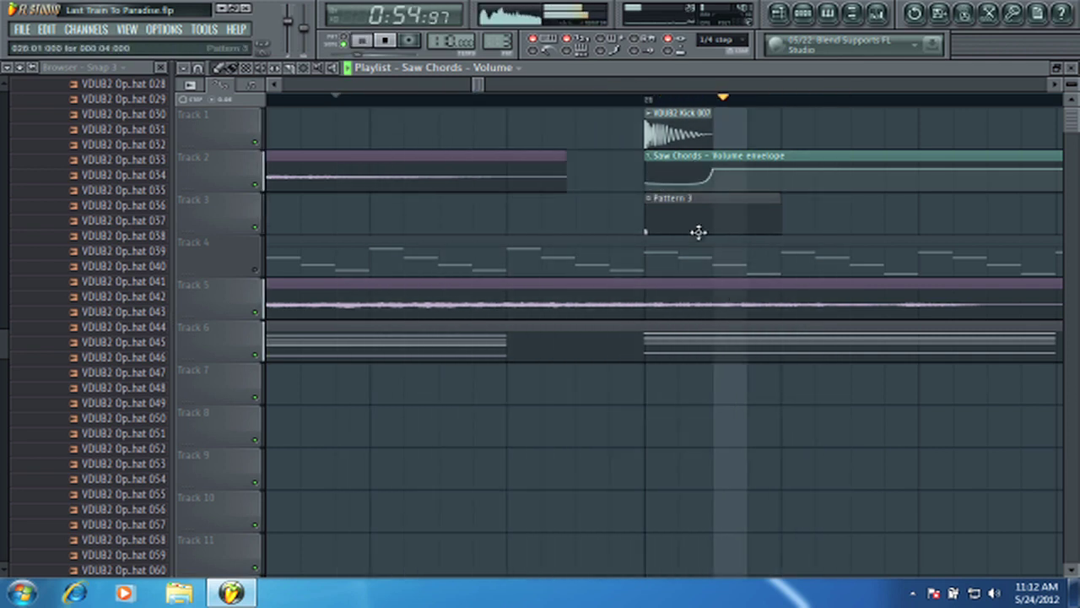
Step: Move the envelope clip one step earlier, starting at 025:16:000, and place its recovery point at 026:03:000
{"action": "left_click_drag", "start_coordinate": [683, 173], "coordinate": [648, 174]}
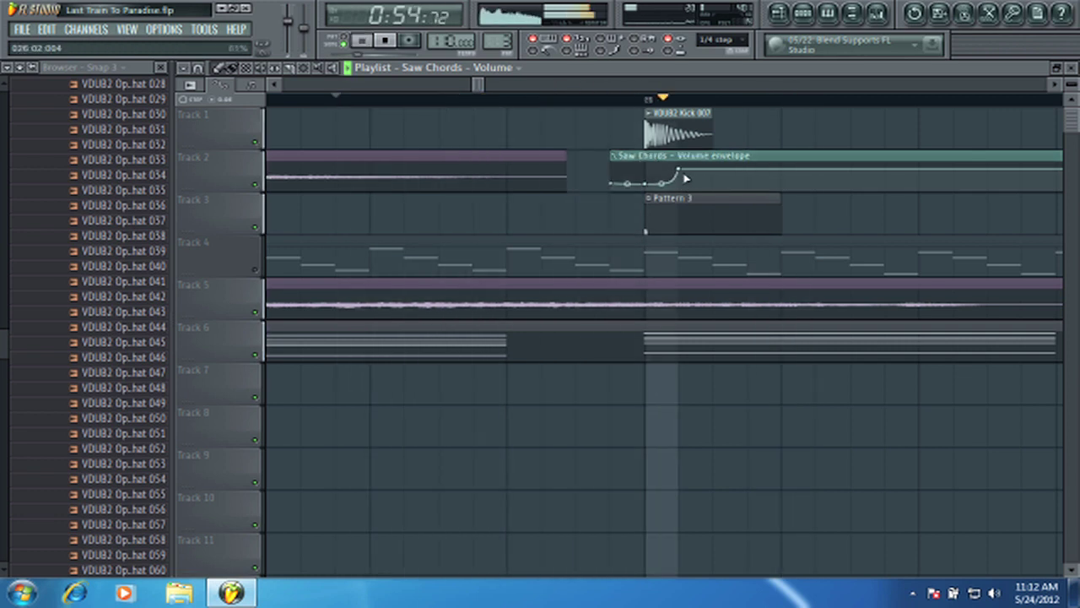
{"action": "left_click_drag", "start_coordinate": [683, 175], "coordinate": [719, 172]}
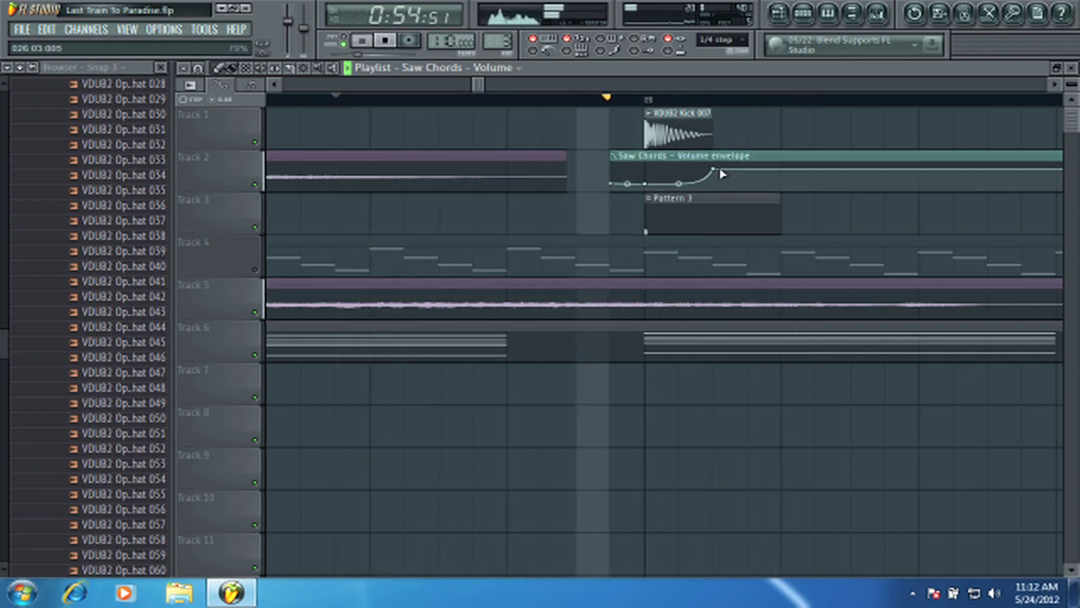
{"action": "right_click", "coordinate": [716, 173]}
{"action": "left_click", "coordinate": [802, 422]}
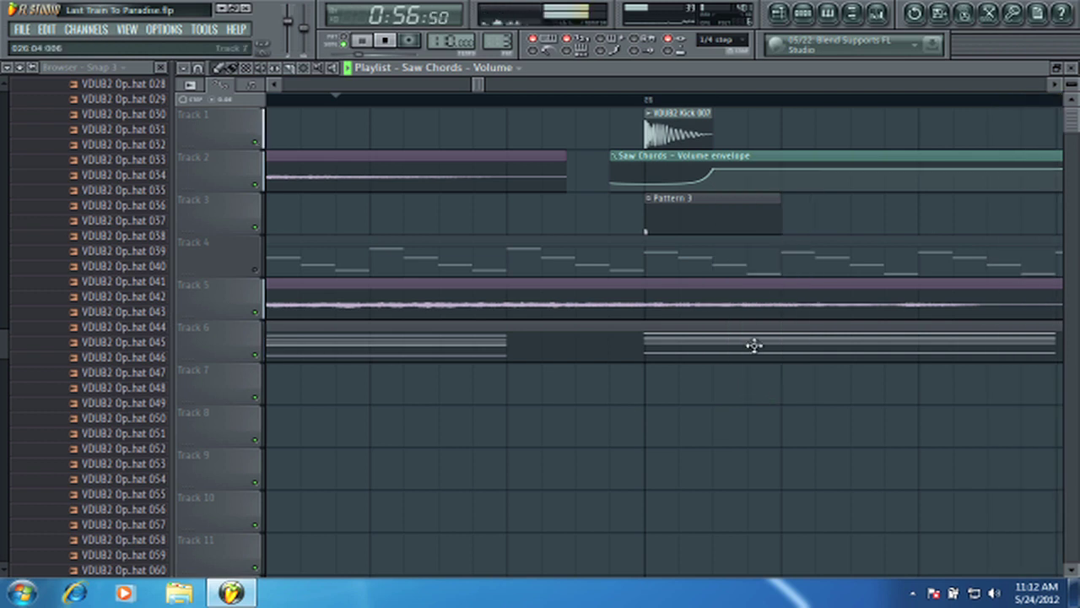
Step: Move the envelope clip another step earlier to 025:15:000, stop playback, and paste the copied 79% value into the recovery point
{"action": "left_click_drag", "start_coordinate": [731, 174], "coordinate": [697, 174]}
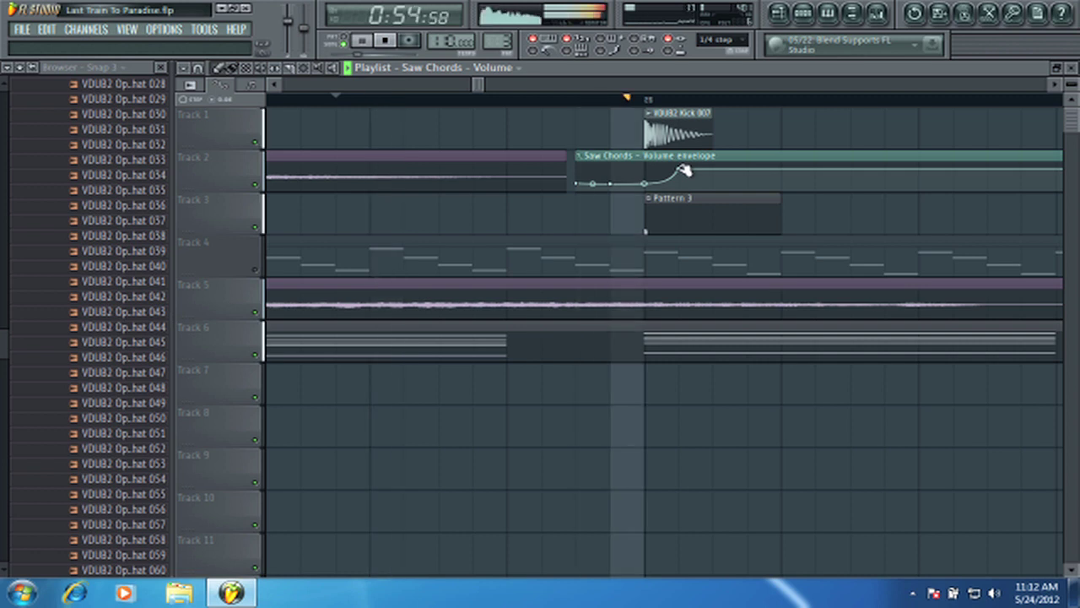
{"action": "key", "text": "space"}
{"action": "right_click", "coordinate": [685, 172]}
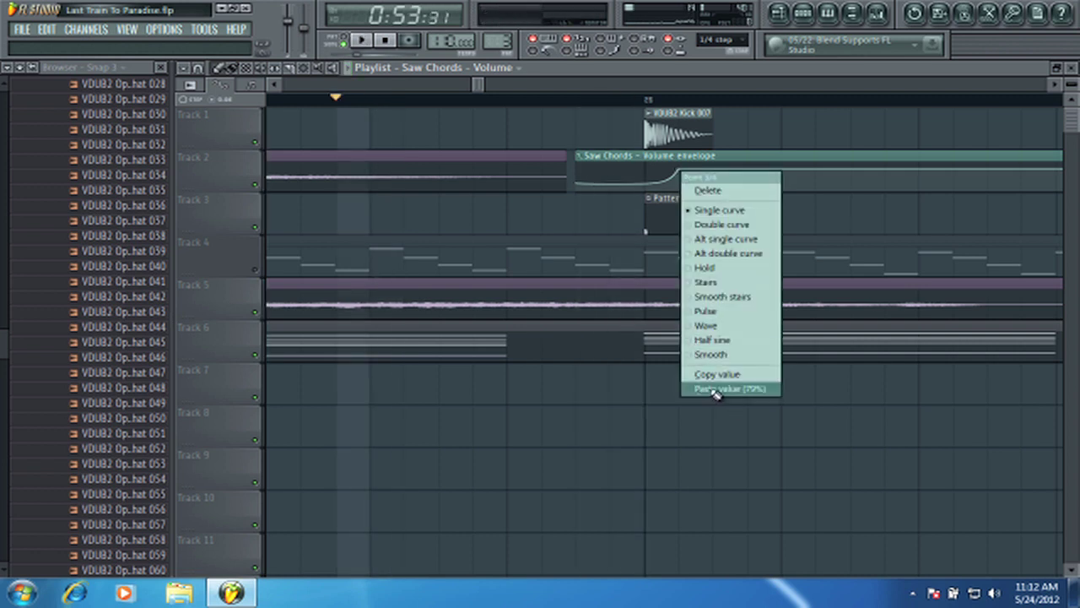
{"action": "left_click", "coordinate": [714, 390]}
Step: Delete the Saw Chords volume envelope clip from Track 2
{"action": "right_click", "coordinate": [705, 162]}
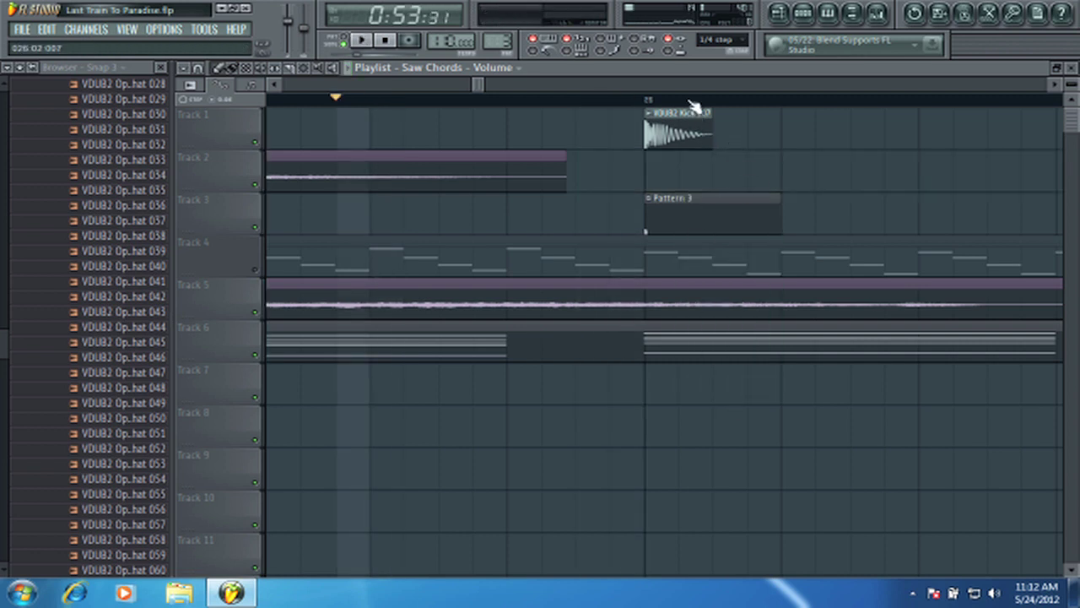
{"action": "scroll", "coordinate": [692, 105], "scroll_direction": "down", "scroll_amount": 6}
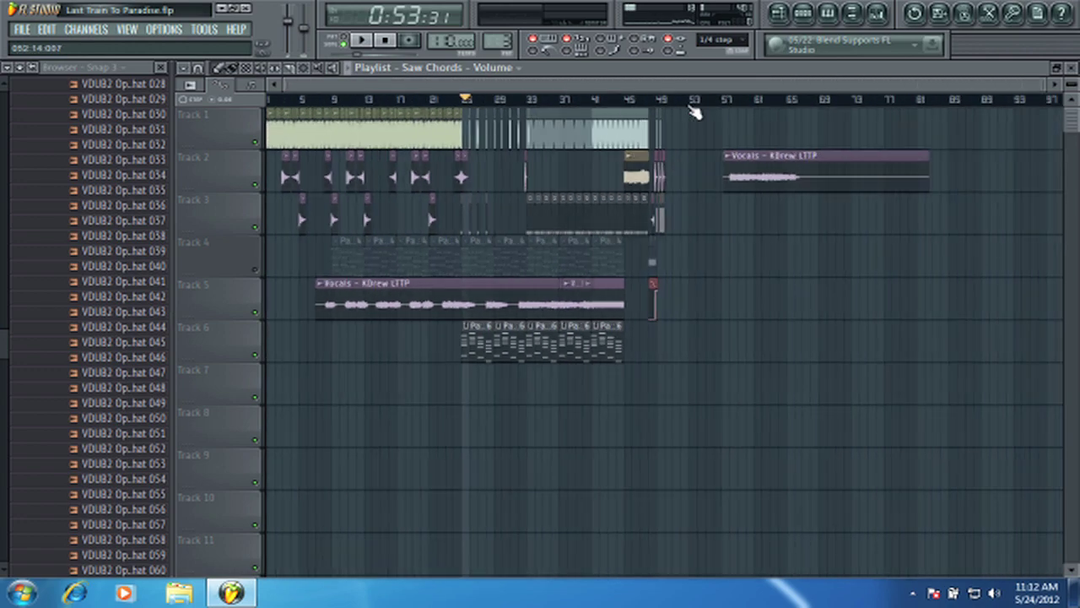
{"action": "scroll", "coordinate": [474, 98], "scroll_direction": "up", "scroll_amount": 4}
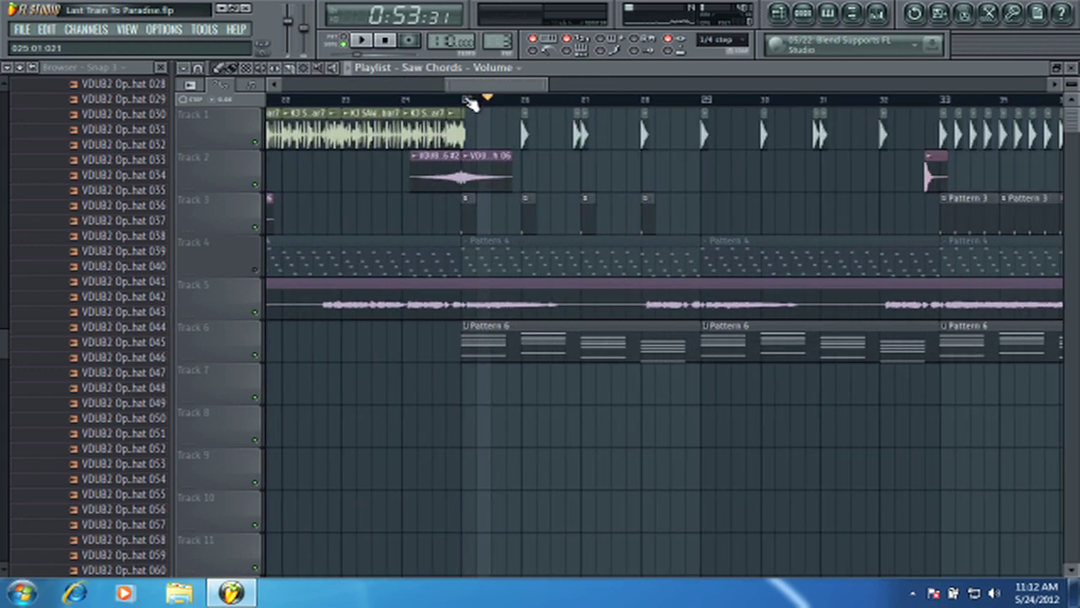
Step: Unmute Track 4 in the playlist
{"action": "scroll", "coordinate": [470, 99], "scroll_direction": "down", "scroll_amount": 4}
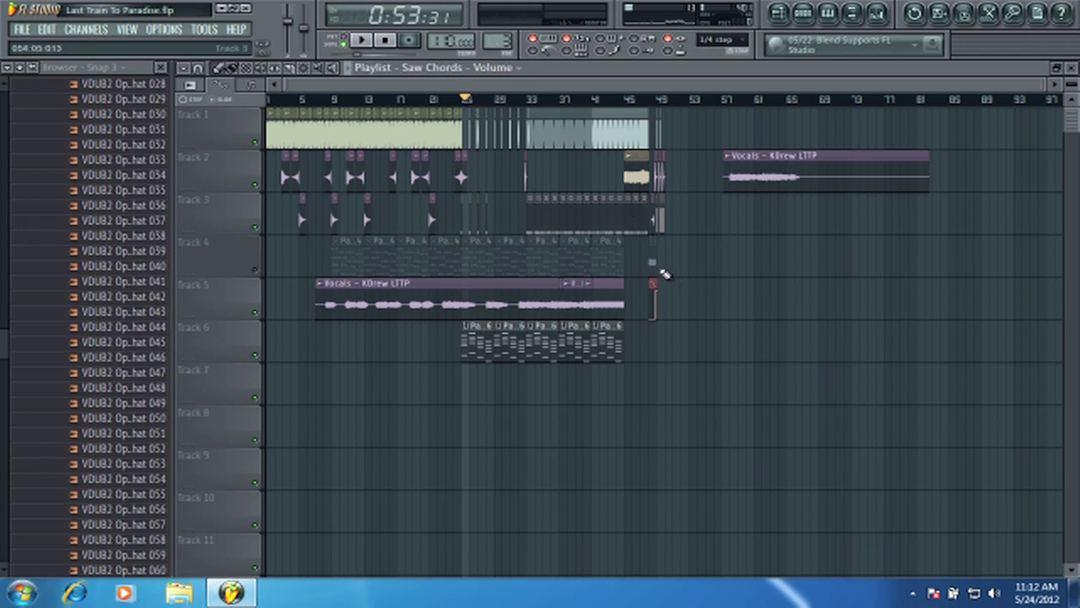
{"action": "left_click", "coordinate": [256, 272]}
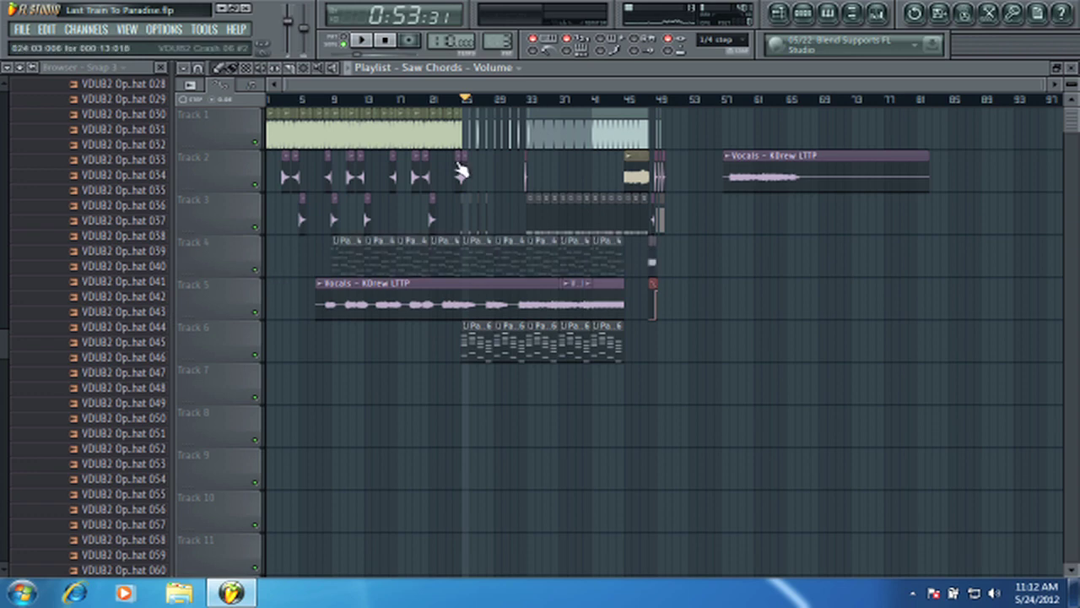
{"action": "scroll", "coordinate": [485, 106], "scroll_direction": "up", "scroll_amount": 5}
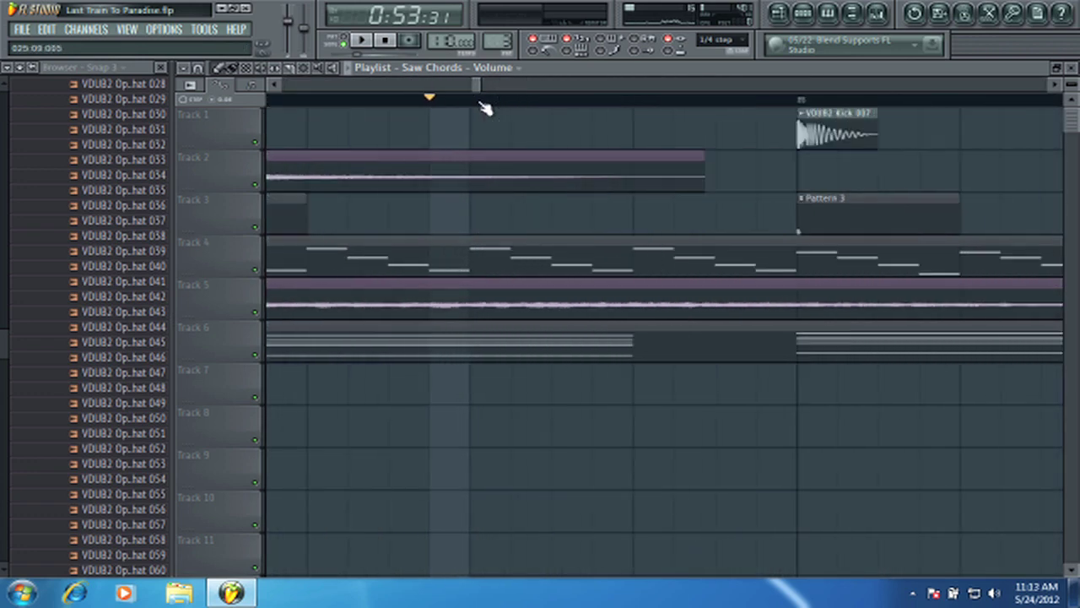
{"action": "scroll", "coordinate": [485, 105], "scroll_direction": "down", "scroll_amount": 5}
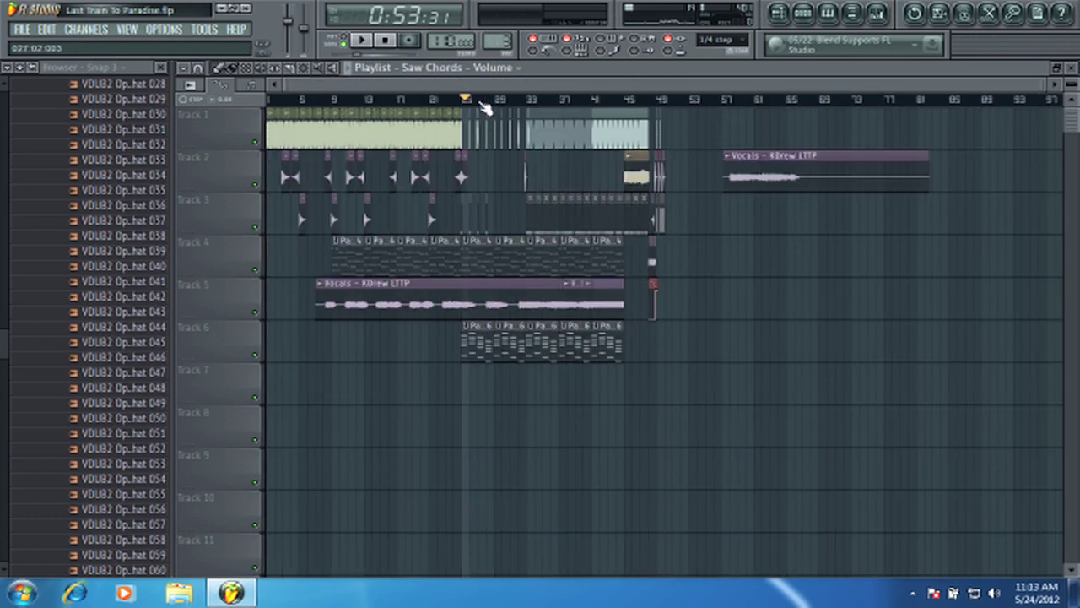